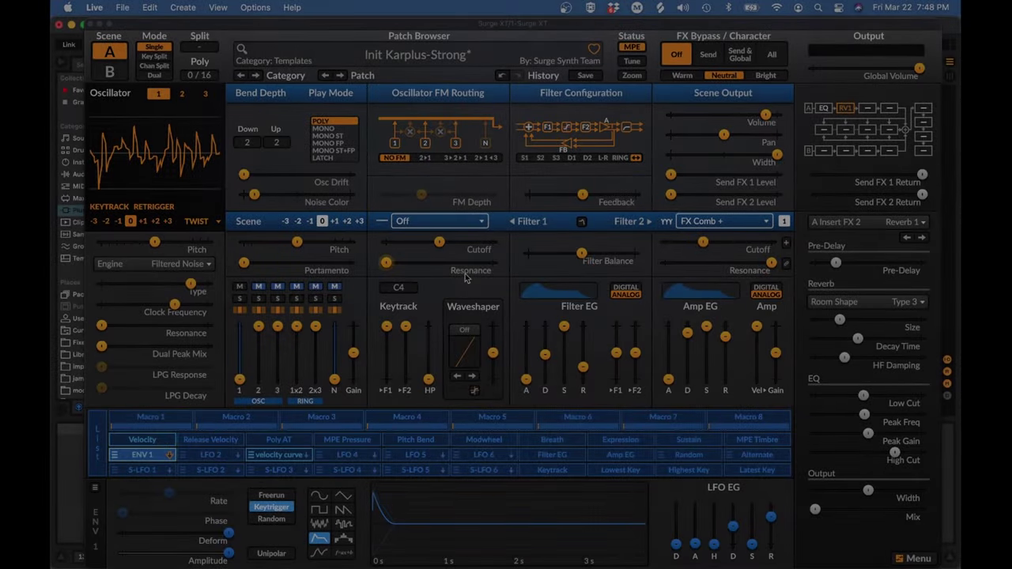
Bring up the Wikipedia Karplus–Strong string synthesis article in Safari.
mouse_move(464, 275)
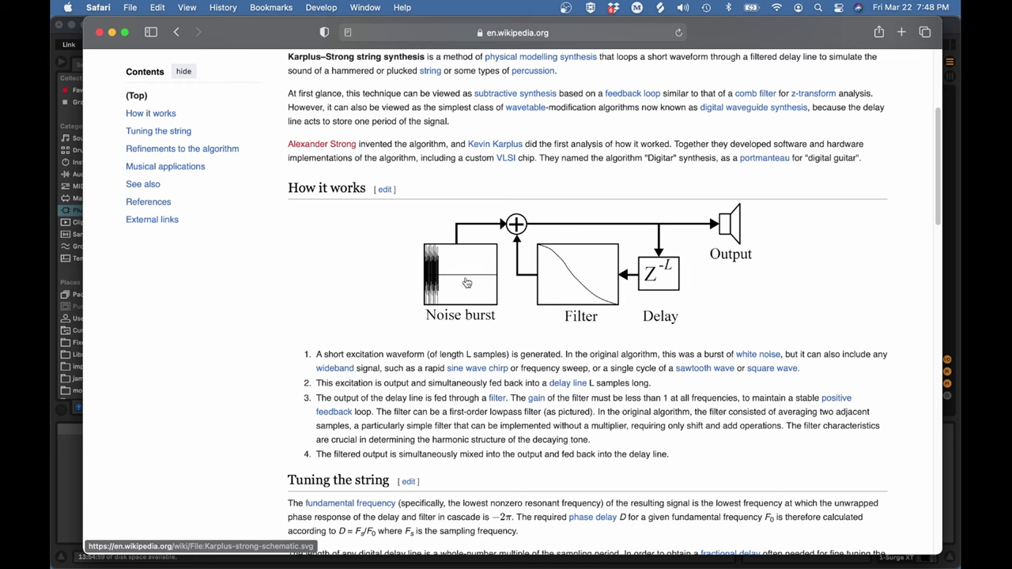
Switch from Safari back to the Surge XT window in Live with Cmd+Tab.
key(super+Tab)
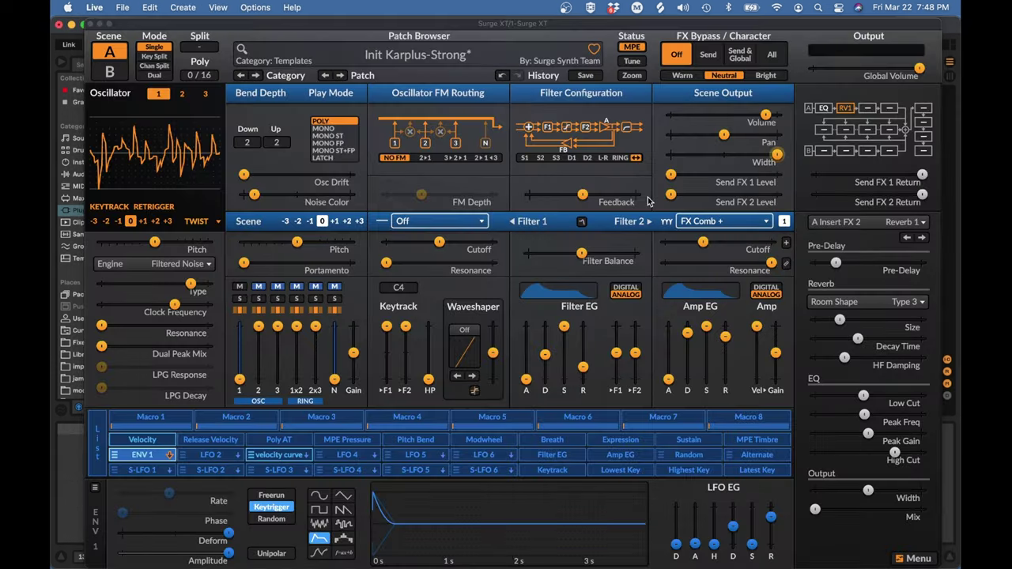
Remove the ENV 1 modulation from the Osc 1 volume.
mouse_move(465, 273)
right_click(239, 381)
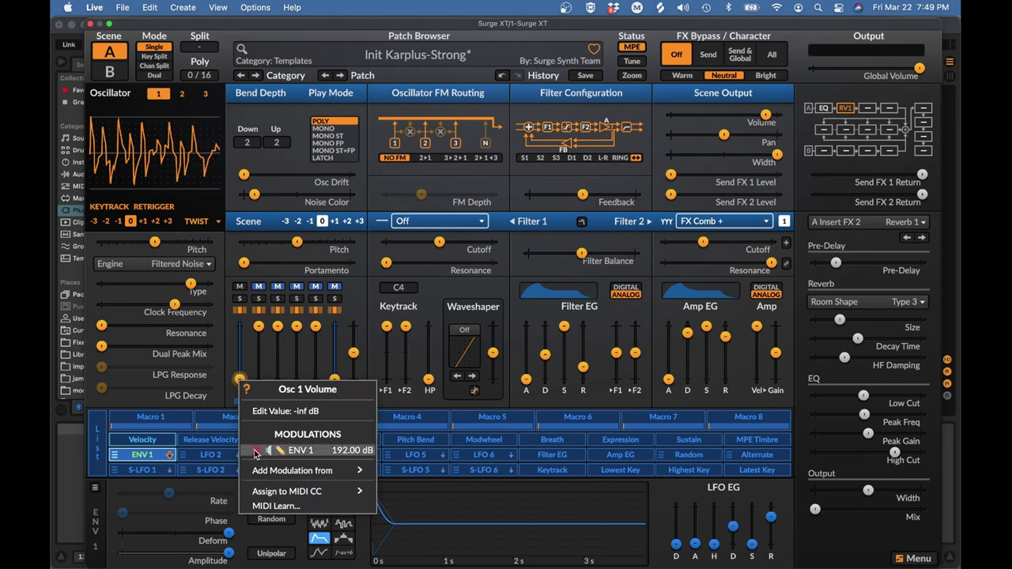
click(256, 450)
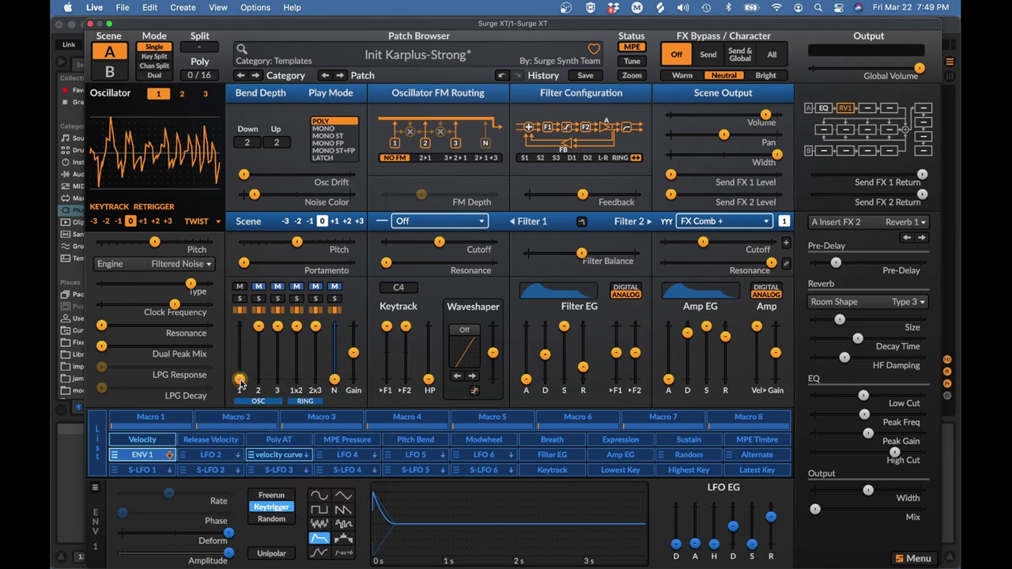
right_click(239, 380)
mouse_move(258, 433)
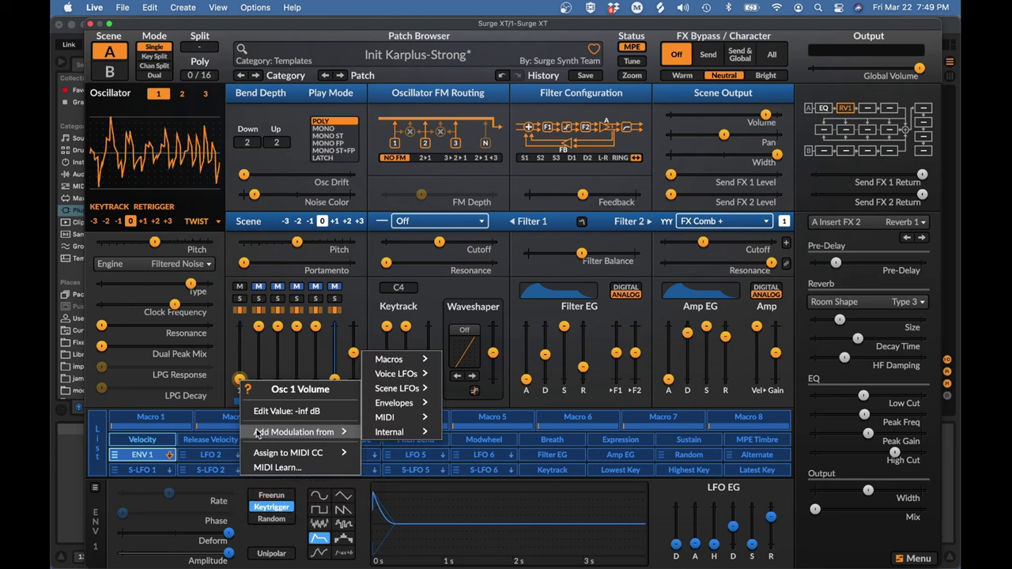
mouse_move(392, 357)
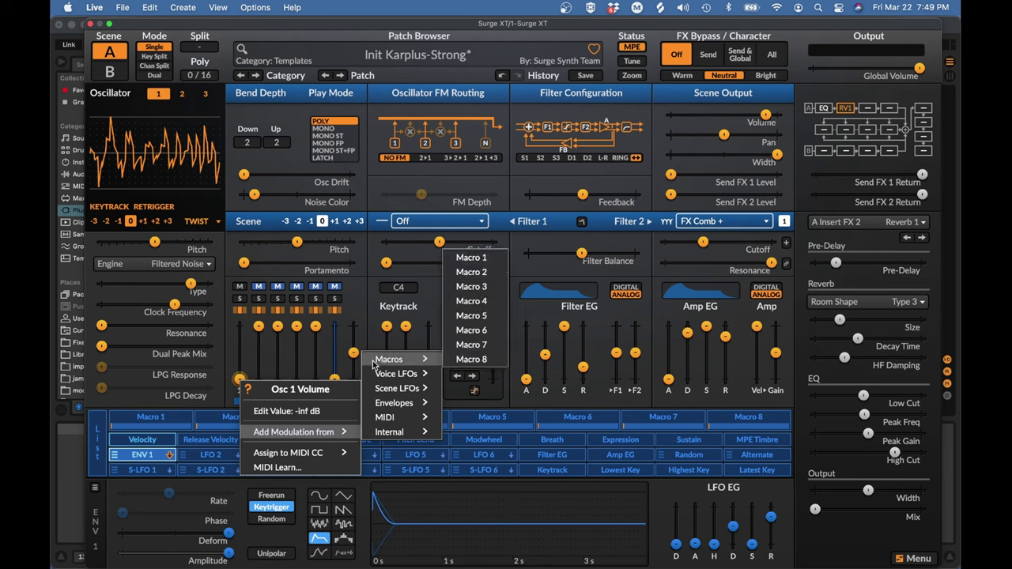
click(95, 488)
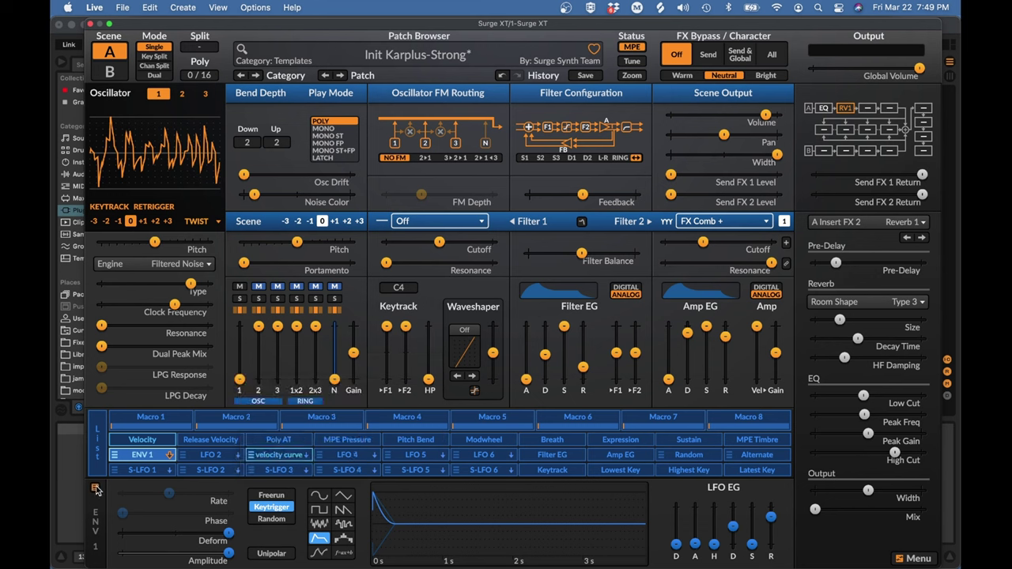
Load the thoughtFormCurves MSEG preset and rename the modulator 'pressure curve'.
click(95, 488)
mouse_move(138, 448)
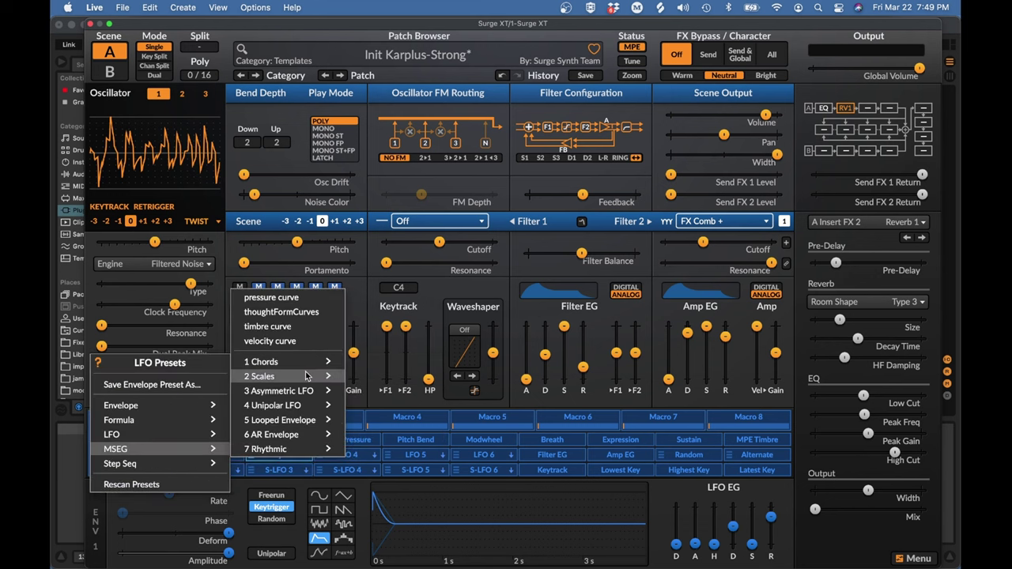
click(283, 311)
right_click(142, 461)
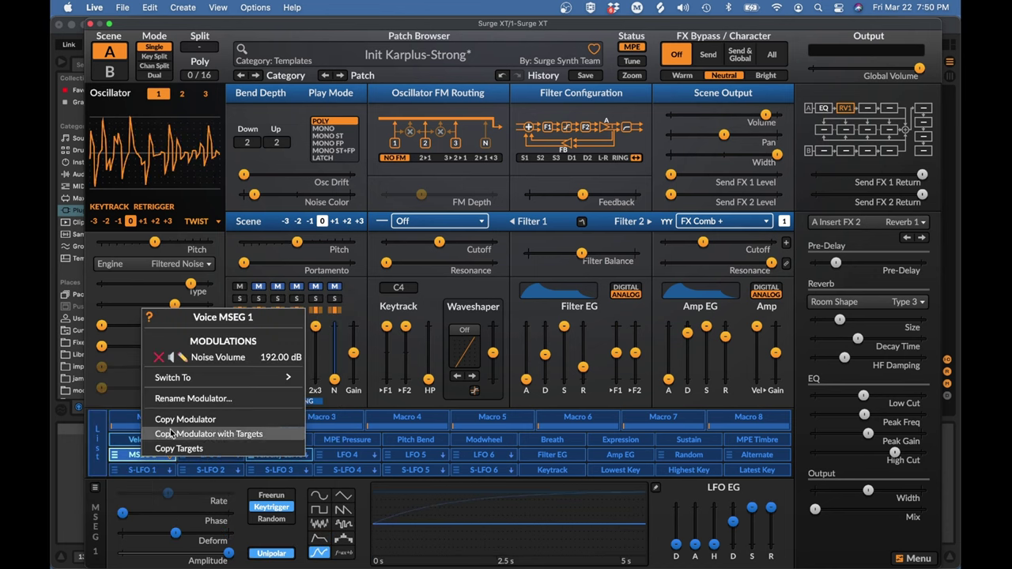
click(182, 399)
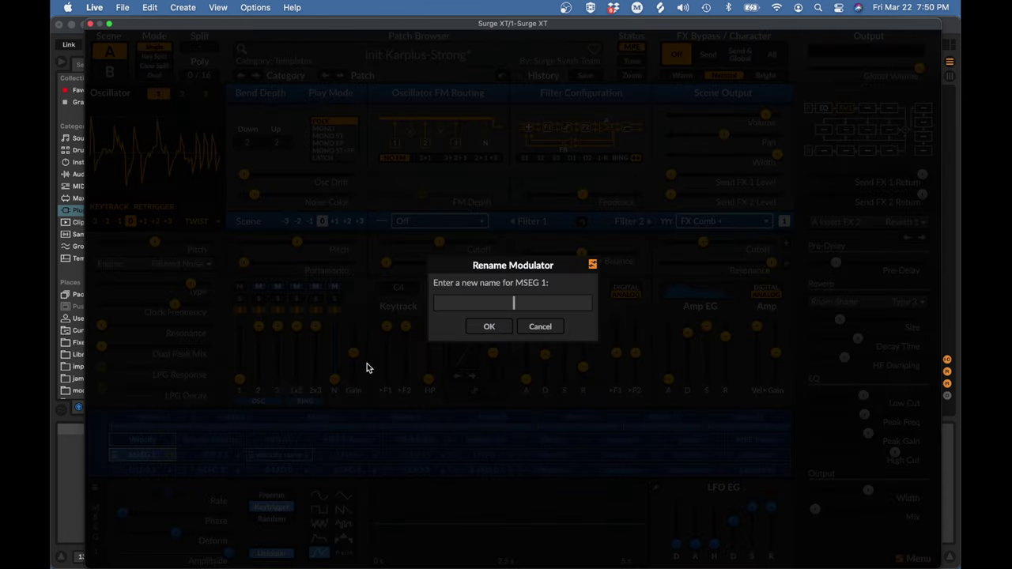
text(pressure curve)
click(491, 325)
Modulate the MSEG phase with MPE Pressure at amount 50, then select pressure curve.
right_click(123, 513)
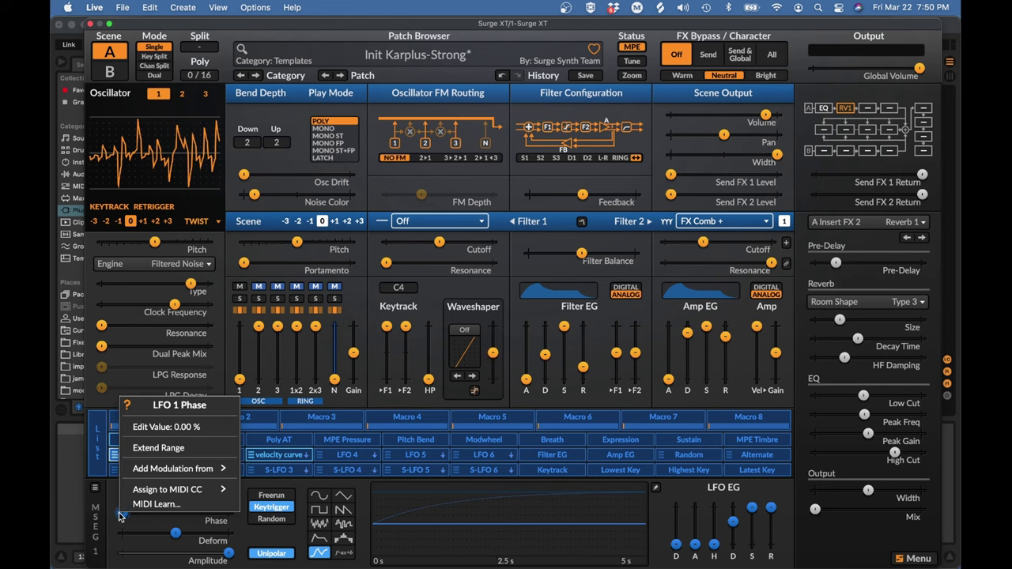
mouse_move(214, 468)
mouse_move(274, 457)
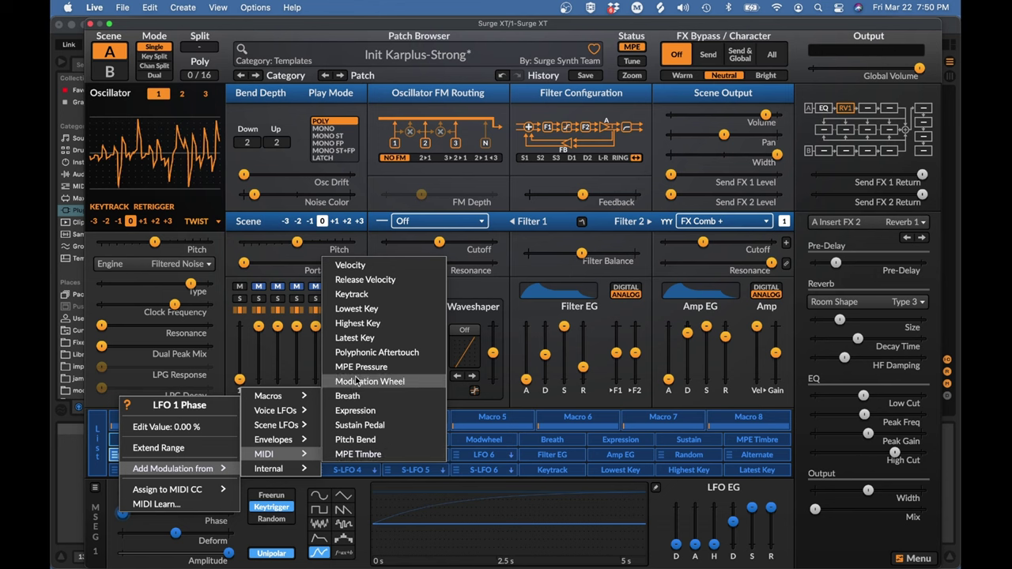
click(356, 369)
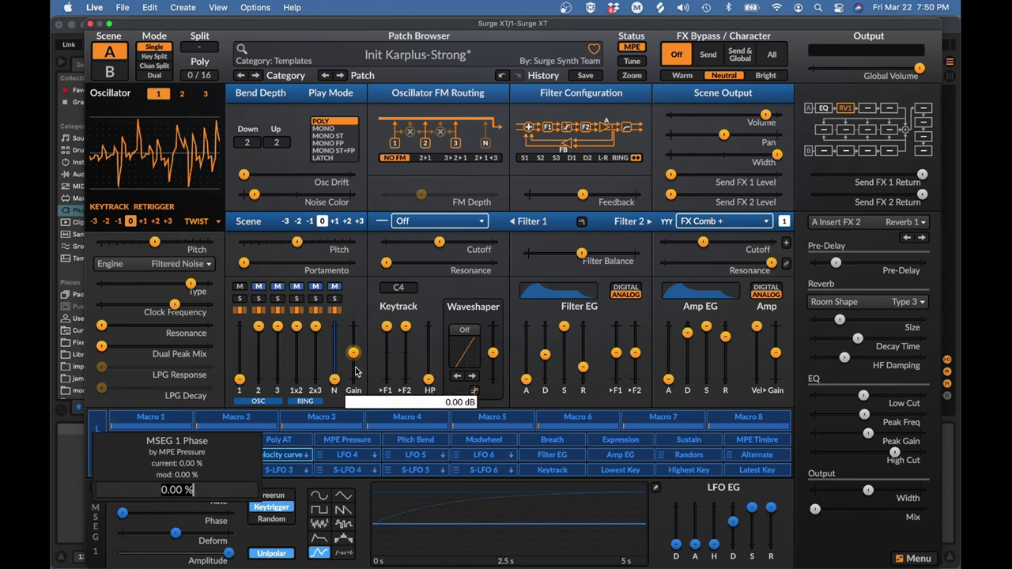
key(BackSpace)
key(BackSpace)
key(BackSpace)
key(BackSpace)
key(BackSpace)
key(BackSpace)
text(50)
key(Return)
click(142, 455)
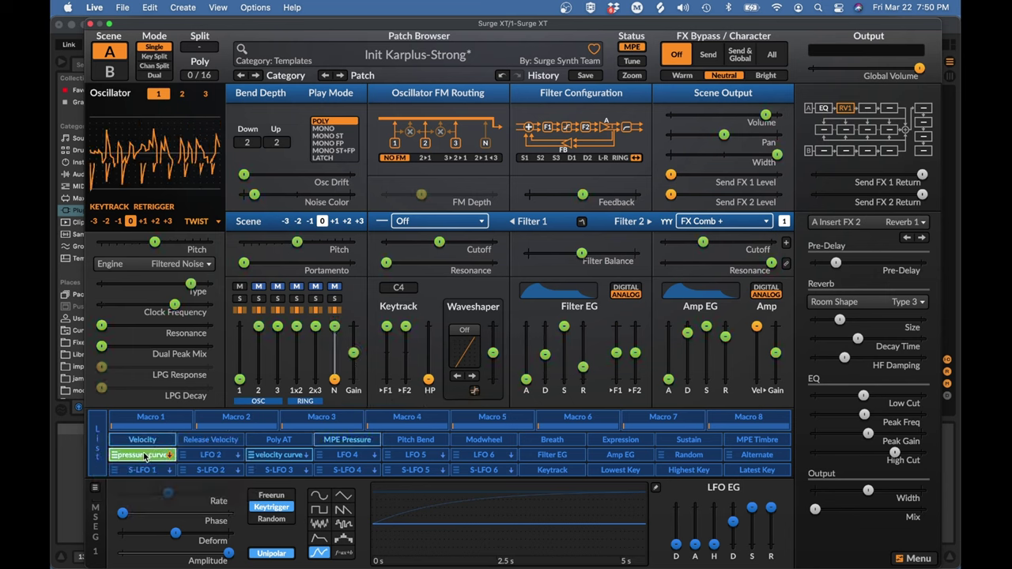
Drag pressure curve's modulation on the Osc 1 volume fader upward, then exit assignment.
drag(241, 380, 240, 326)
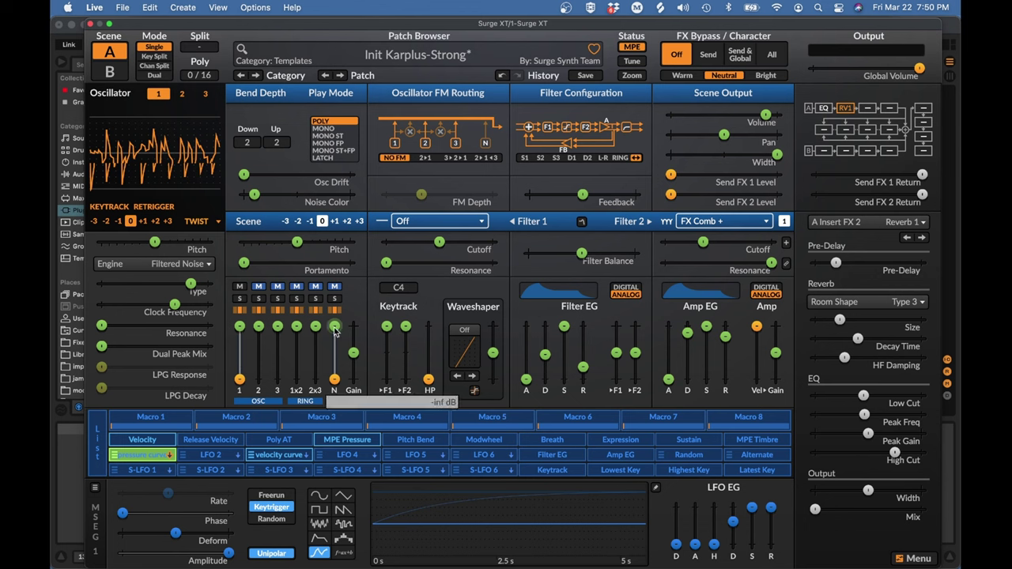
click(145, 456)
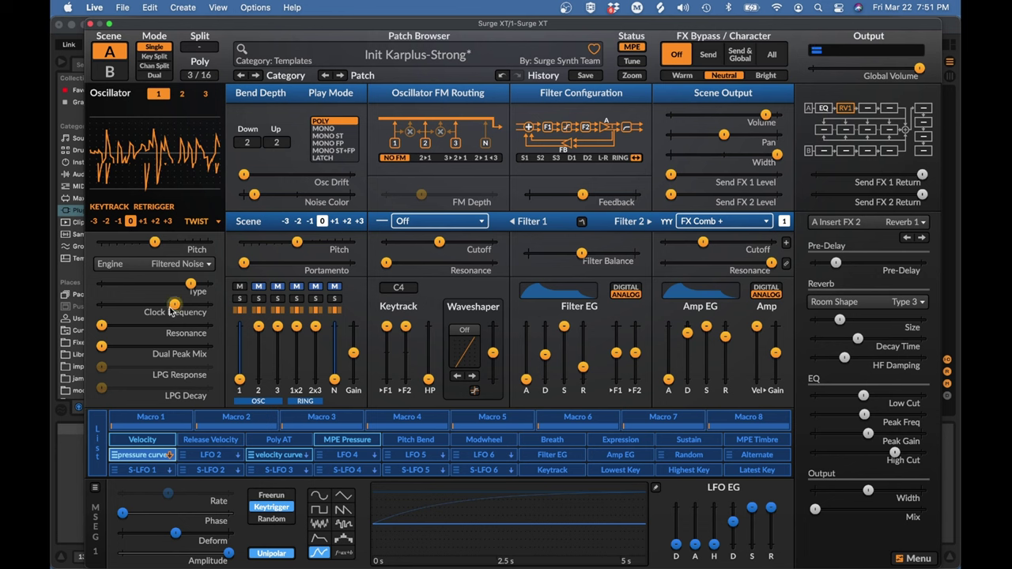
Raise Clock Frequency to about 81.44%, shorten the Amp EG release, and set Type near 59%.
drag(174, 305, 192, 309)
drag(725, 336, 725, 357)
drag(191, 283, 162, 283)
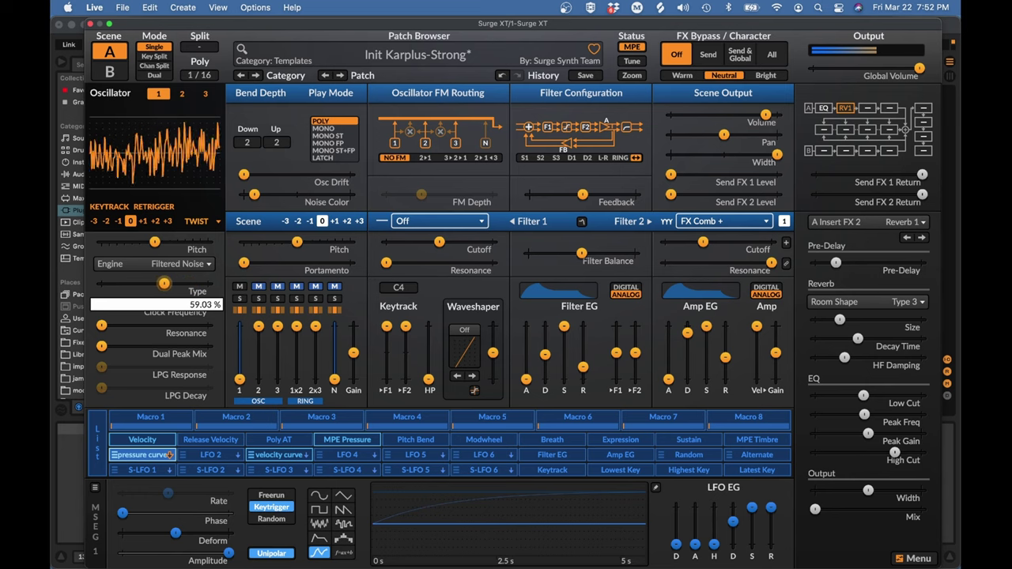
drag(164, 283, 188, 305)
click(188, 304)
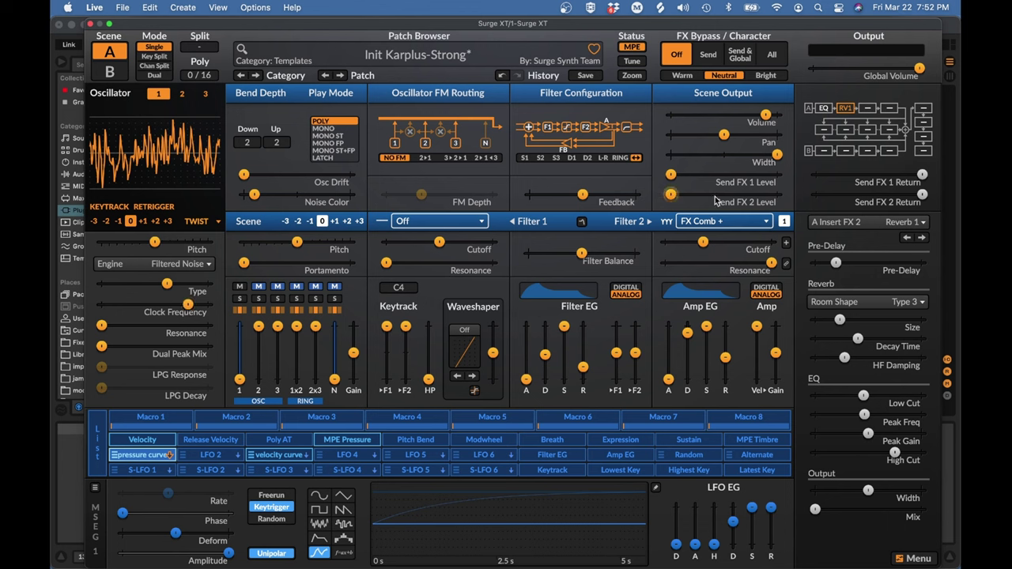
Change the Filter 2 comb subtype to 100% Wet.
click(783, 223)
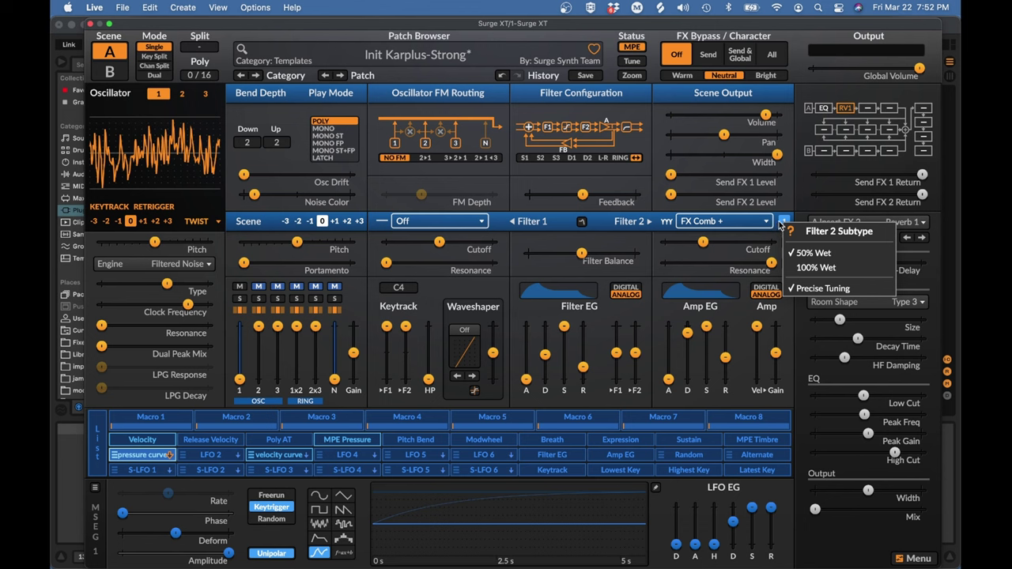
click(799, 270)
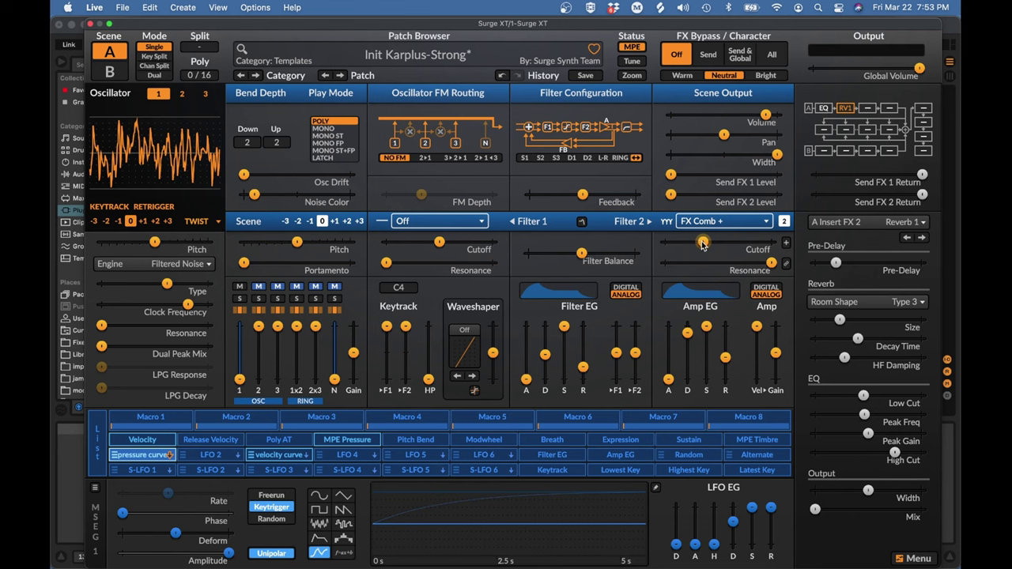
Enter C3 as the Filter 2 cutoff, giving 130.81 Hz.
scroll(704, 246, up, 3)
right_click(716, 246)
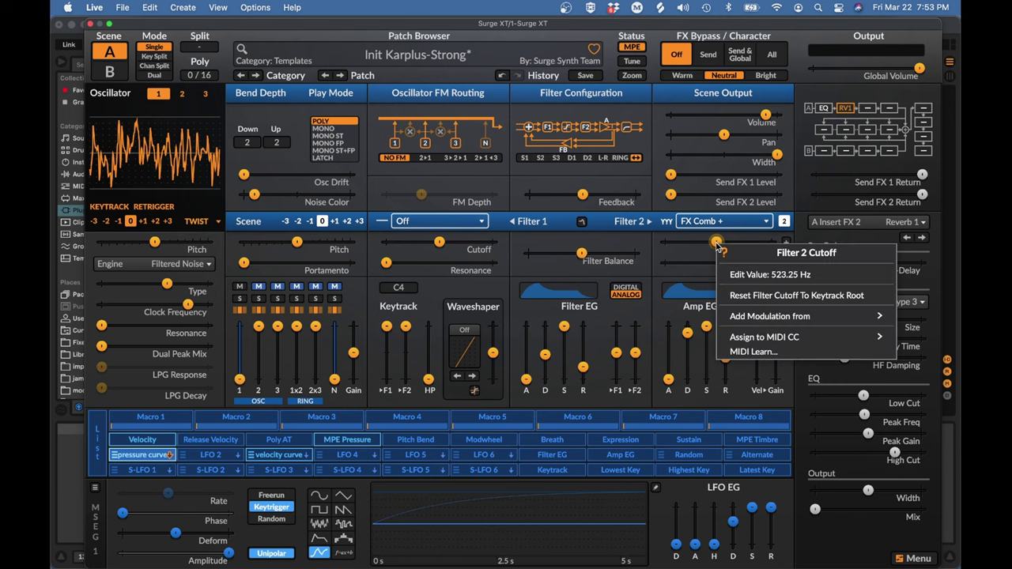
click(740, 276)
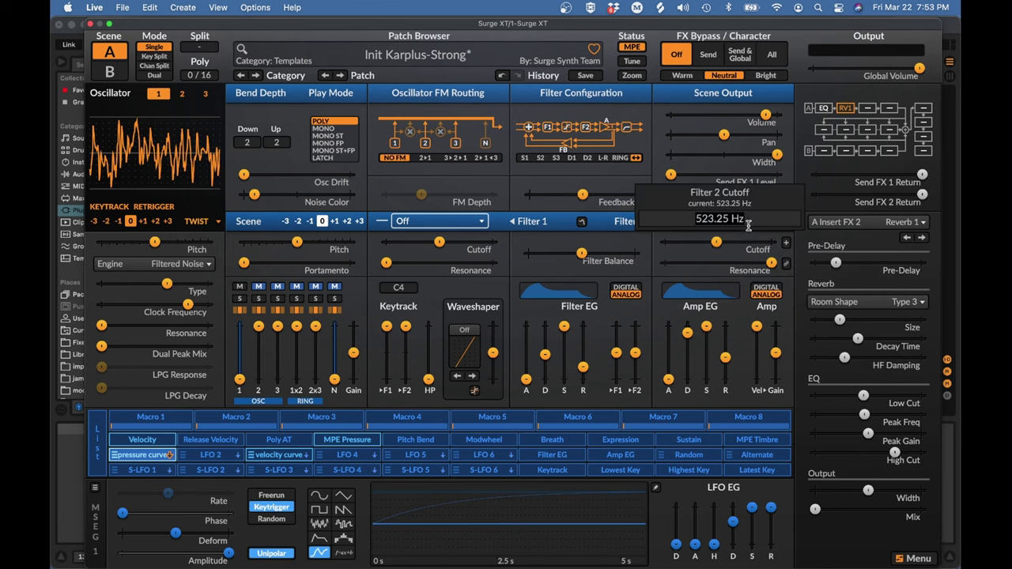
click(660, 222)
key(super+a)
text(C3)
key(Return)
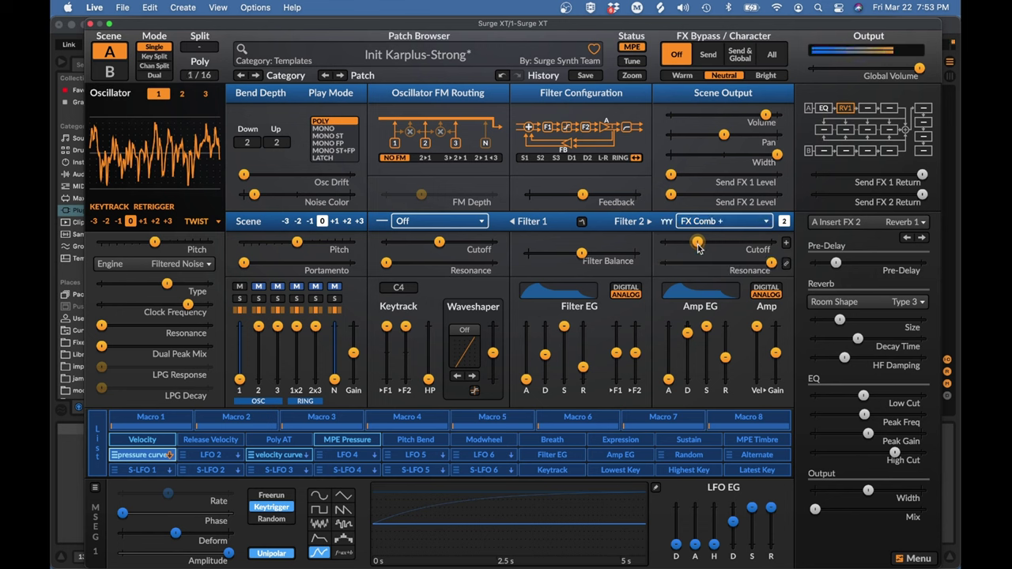
Reset the Filter 2 cutoff to the keytrack root, reading 523.25 Hz at C4.
drag(699, 249, 707, 247)
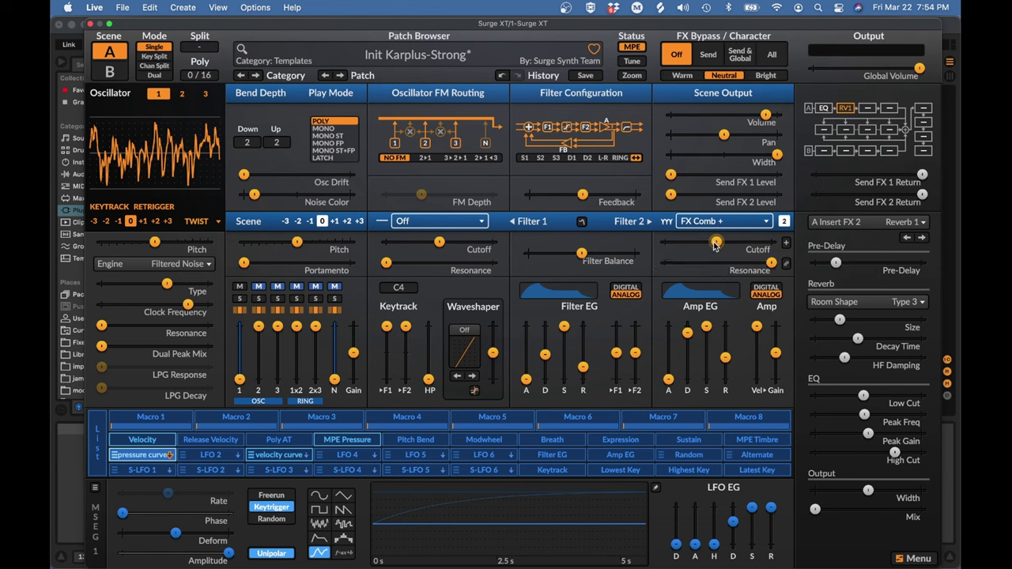
right_click(716, 245)
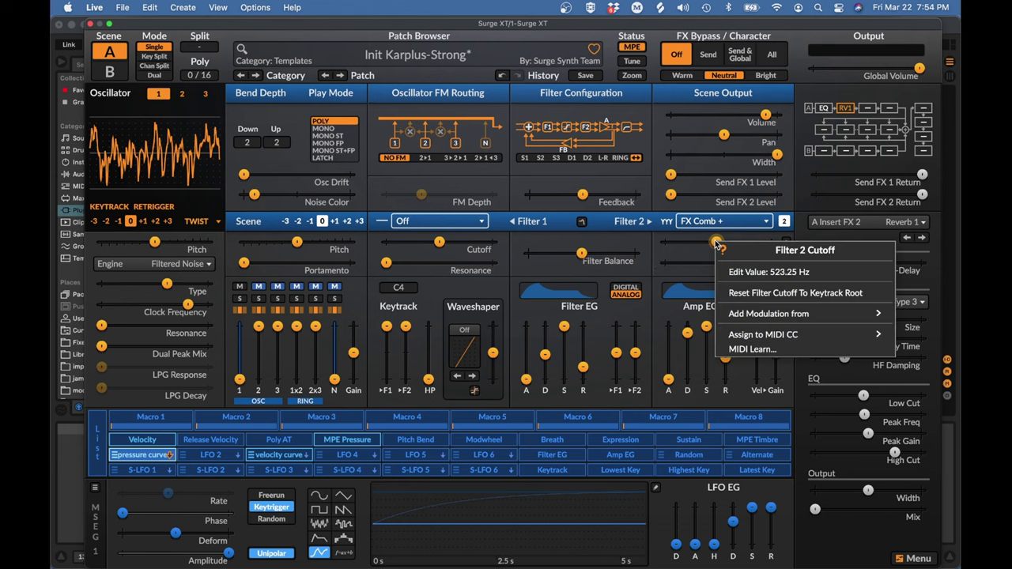
click(798, 293)
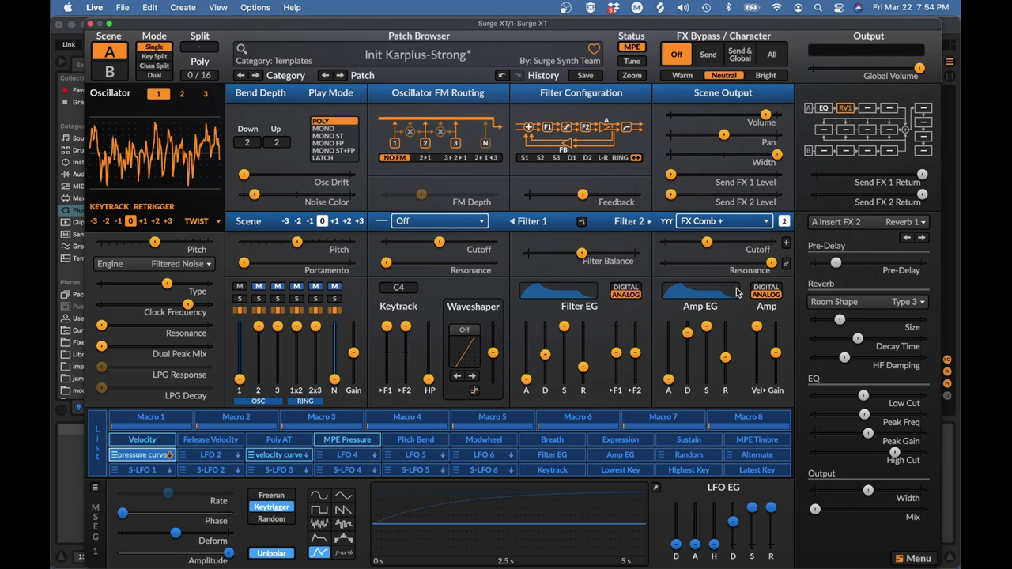
Make Filter 1 an Effect Comb + filter with cutoff reset to keytrack root.
click(466, 225)
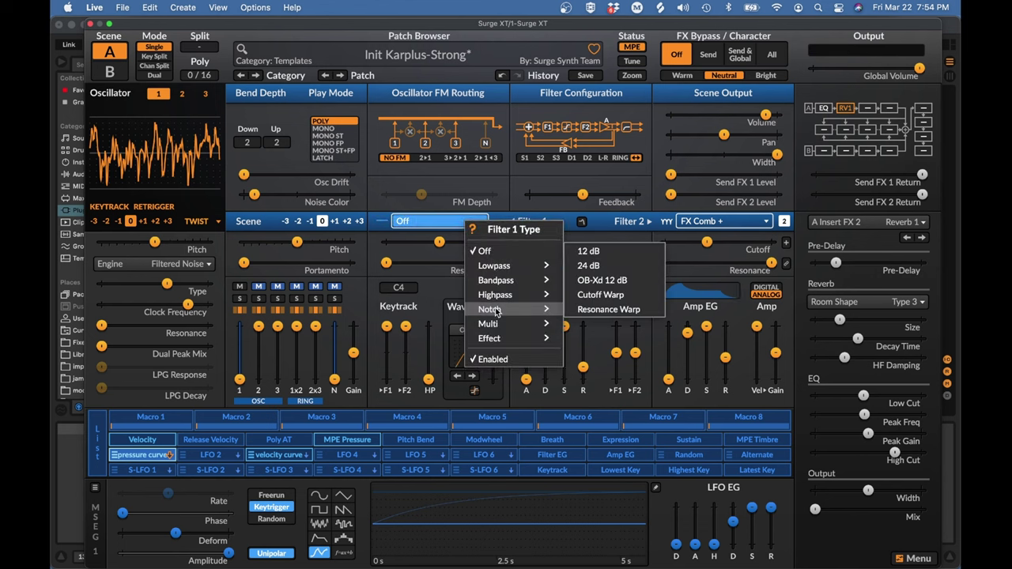
mouse_move(498, 345)
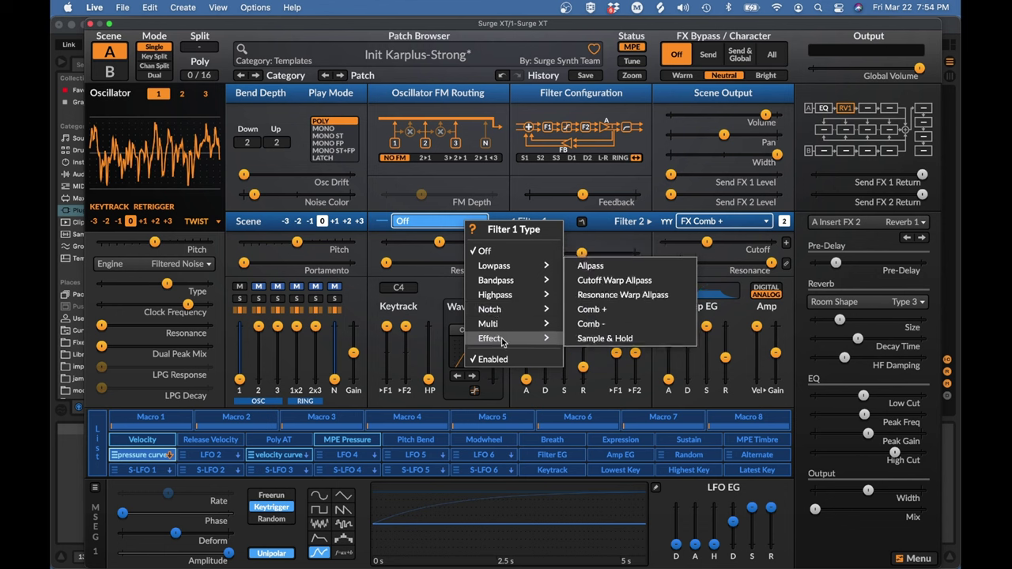
click(579, 316)
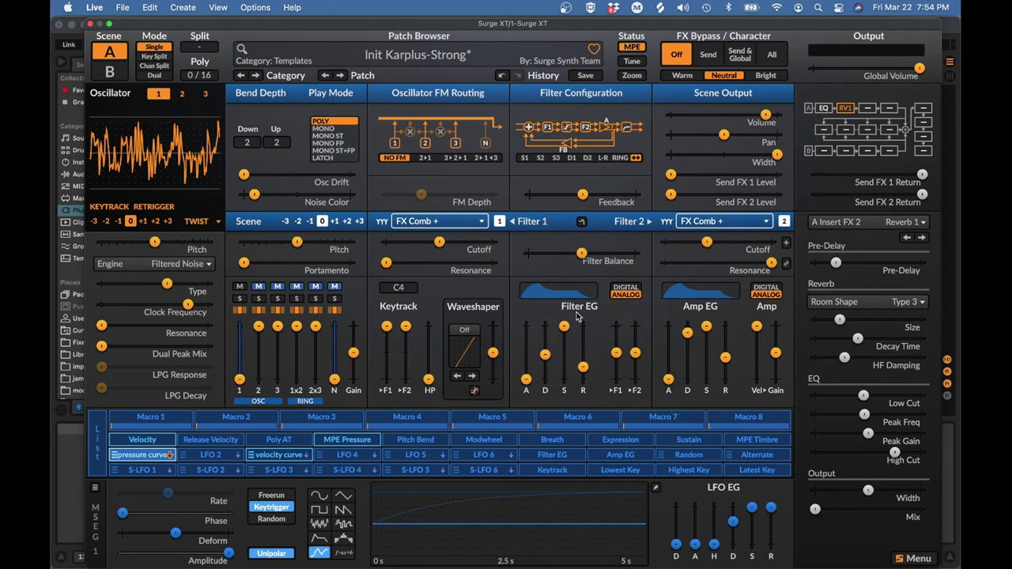
right_click(440, 244)
click(469, 294)
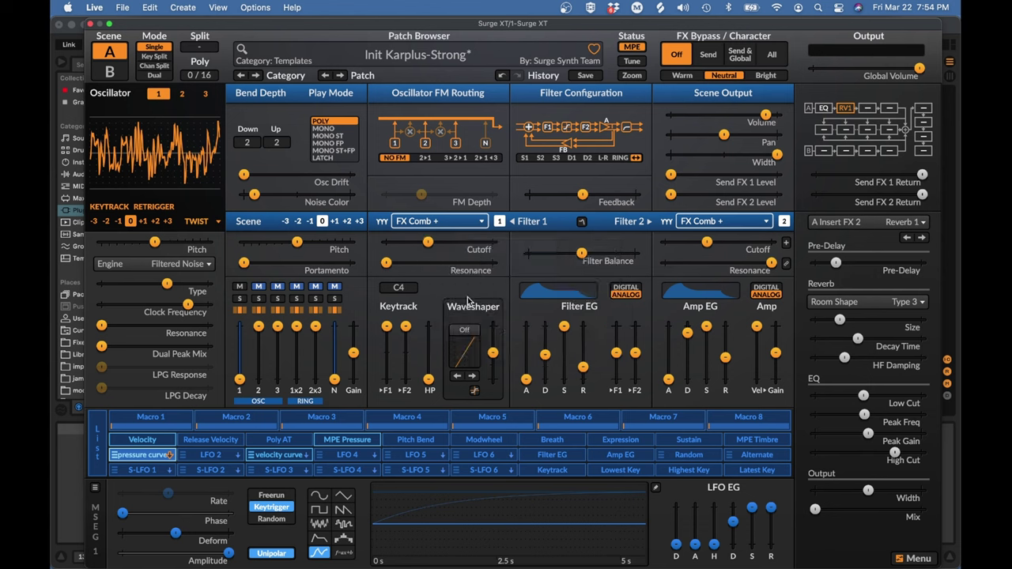
Push Filter 1 resonance to 100% and raise the oscillator Type.
drag(390, 261, 491, 264)
mouse_move(491, 265)
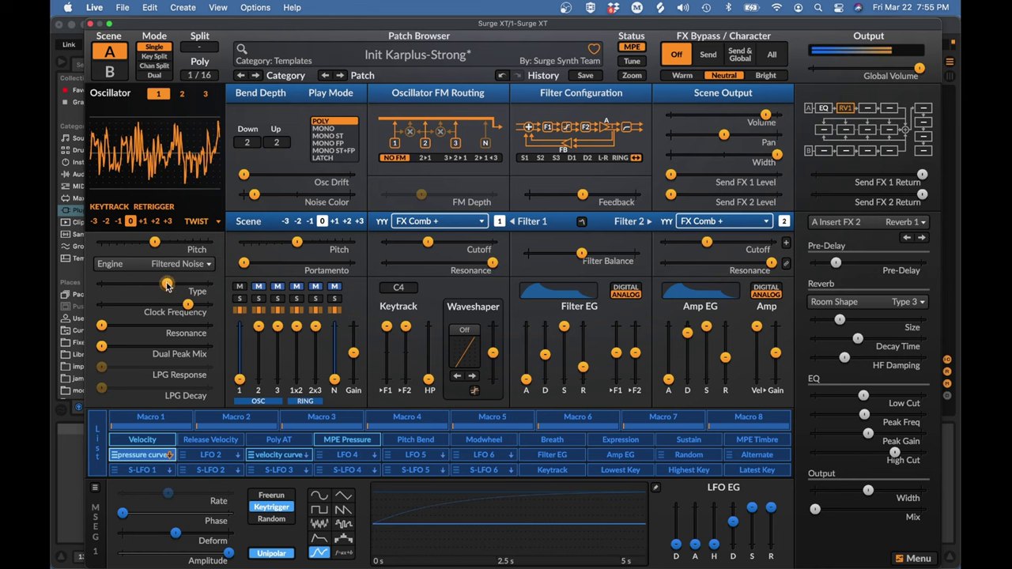
drag(168, 283, 199, 306)
mouse_move(199, 306)
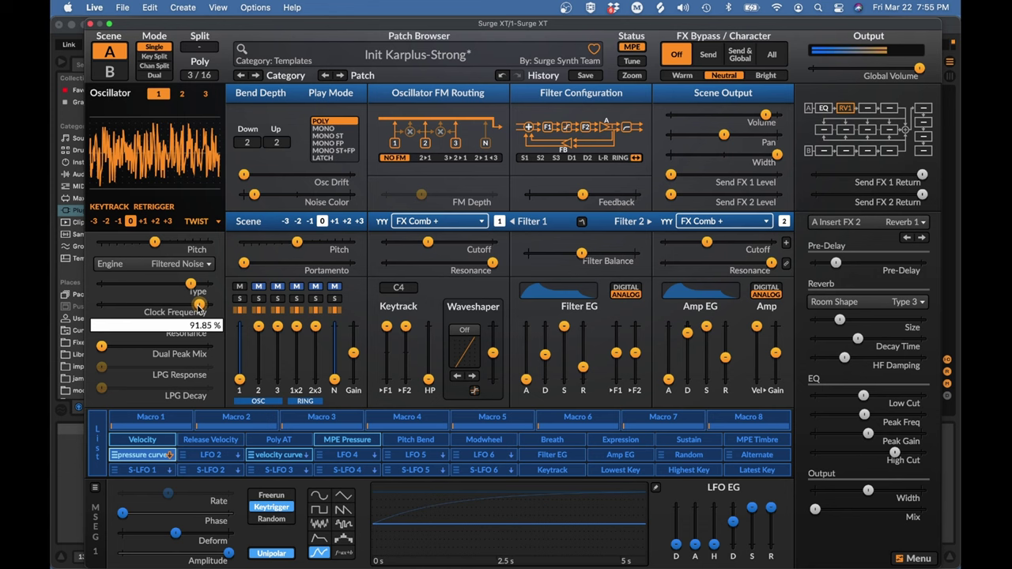
Straighten the Voice MSEG 1 curve, add and move a middle node, bend the first segment, close.
key(alt+e)
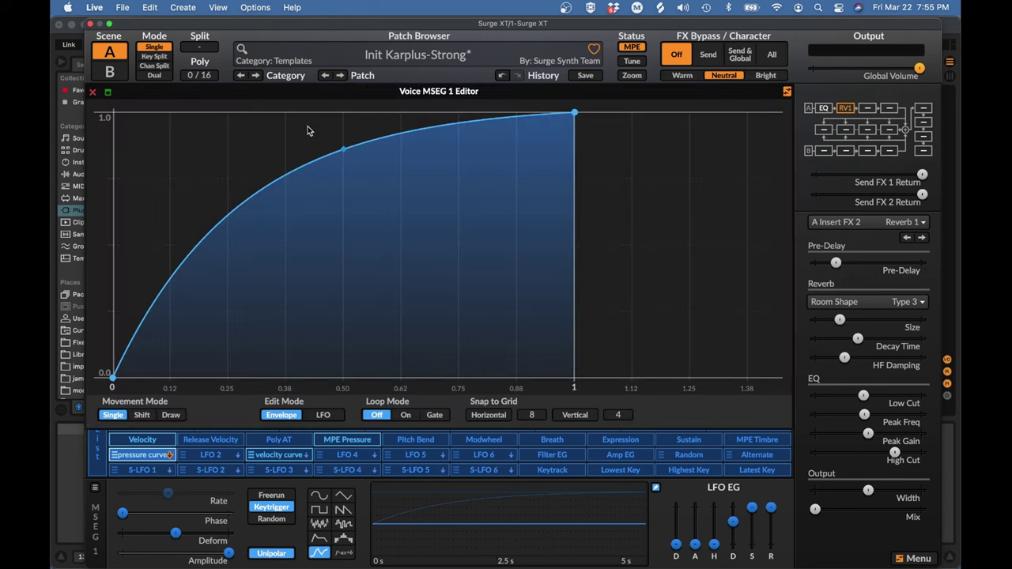
double_click(343, 149)
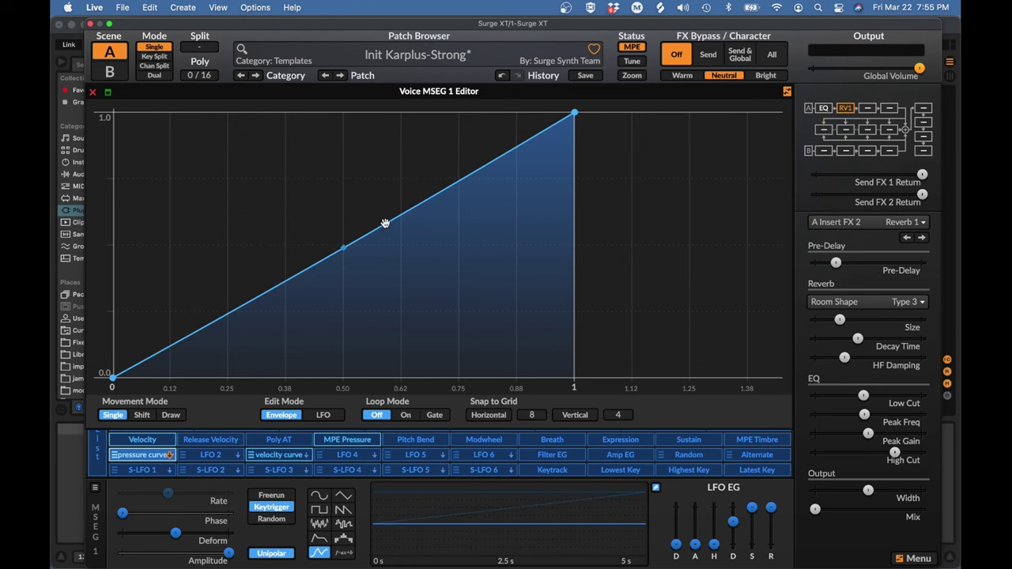
double_click(385, 226)
drag(385, 226, 451, 220)
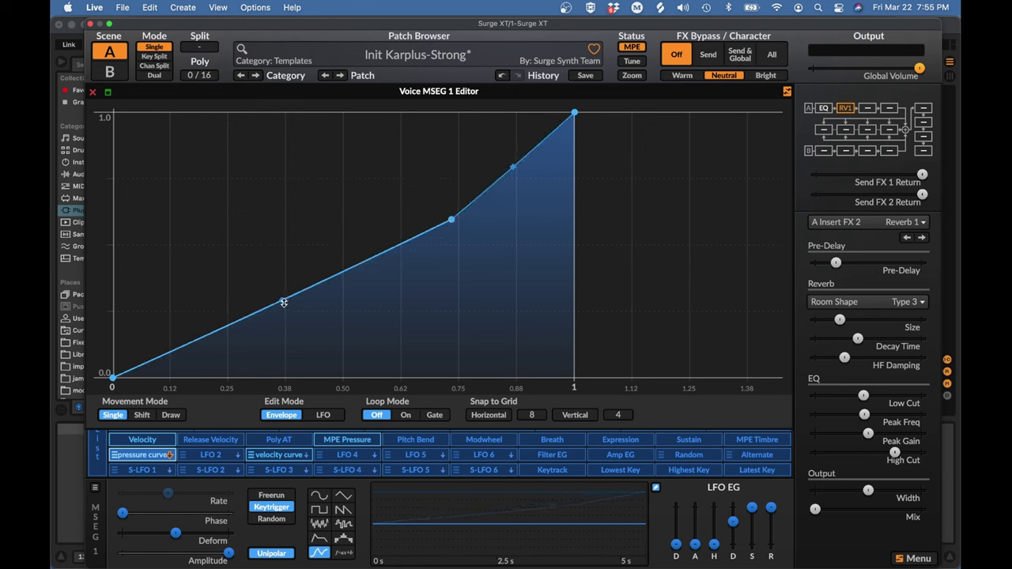
drag(282, 300, 282, 257)
drag(447, 220, 370, 248)
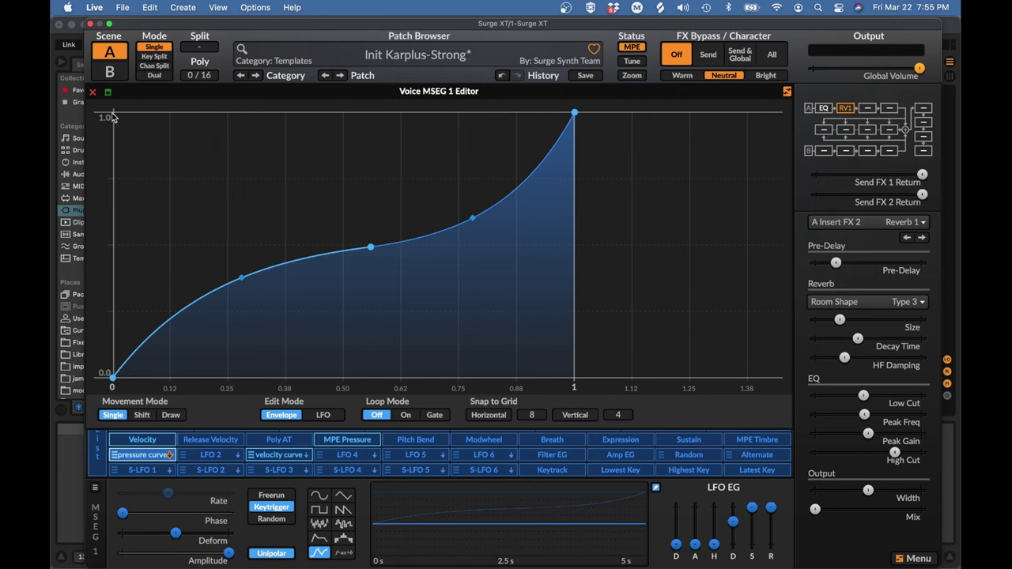
click(93, 91)
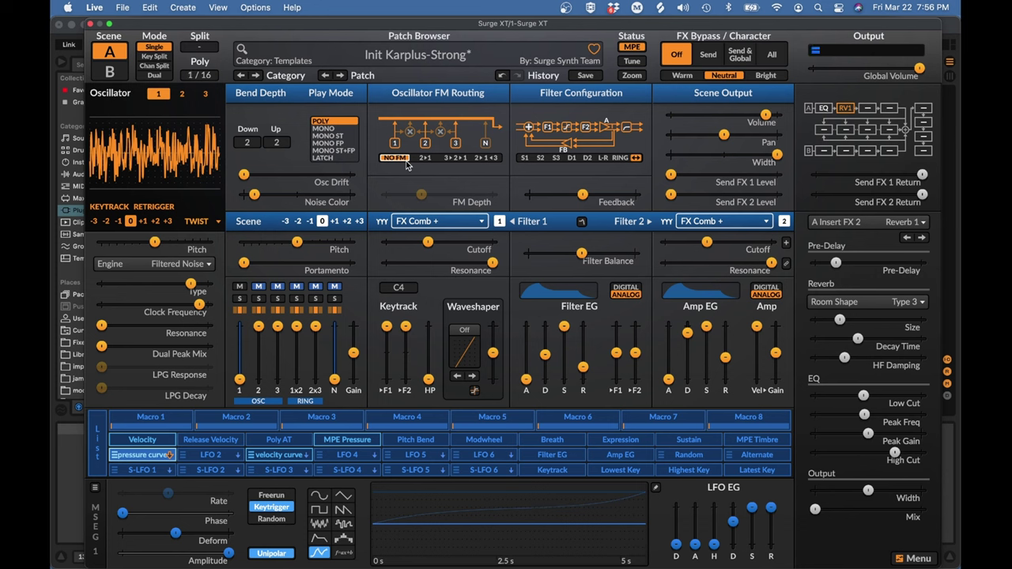
Try a Filter 1 cutoff of 130, then reset it to the keytrack root.
click(423, 158)
mouse_move(428, 245)
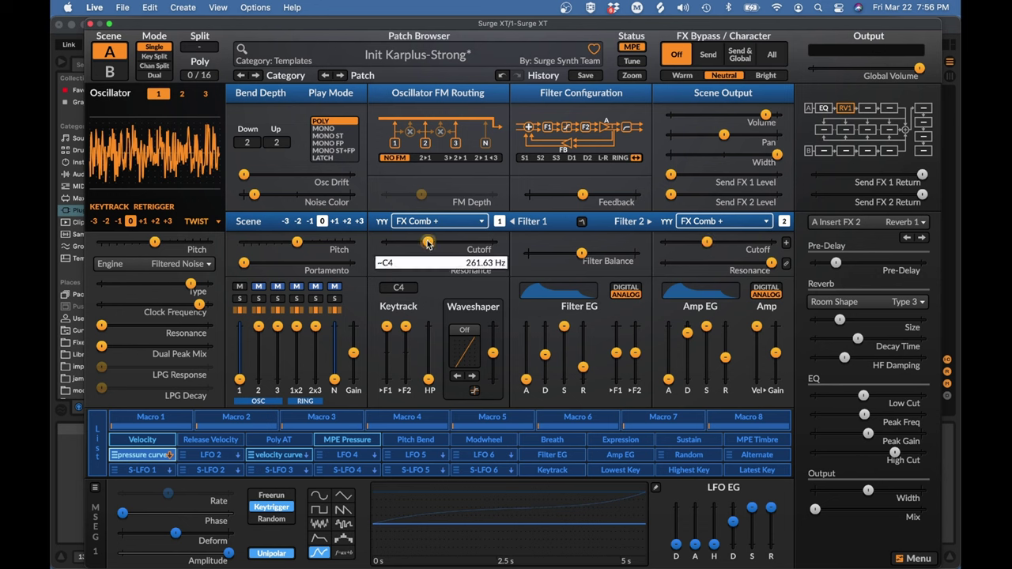
right_click(428, 244)
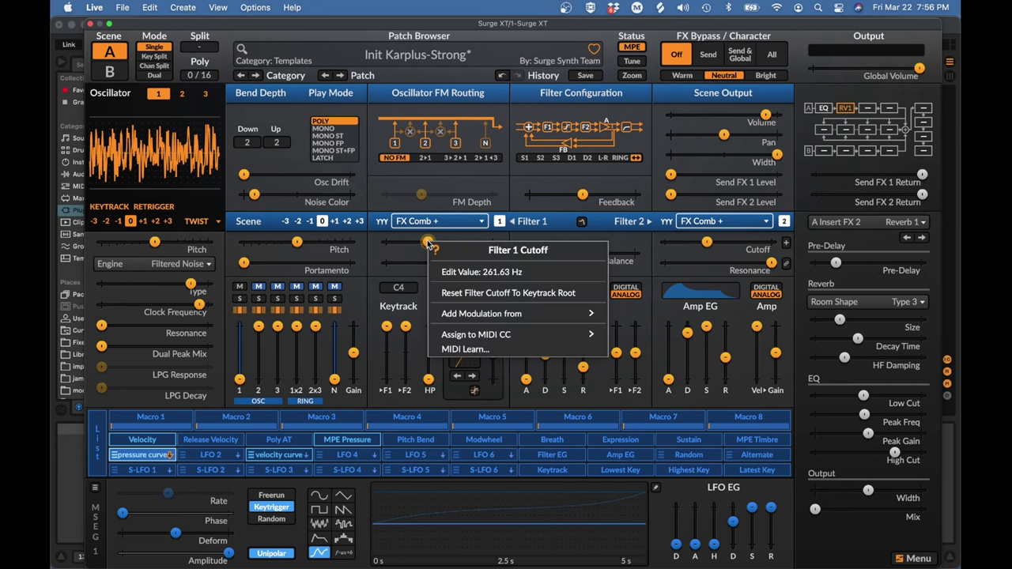
click(464, 272)
key(super+a)
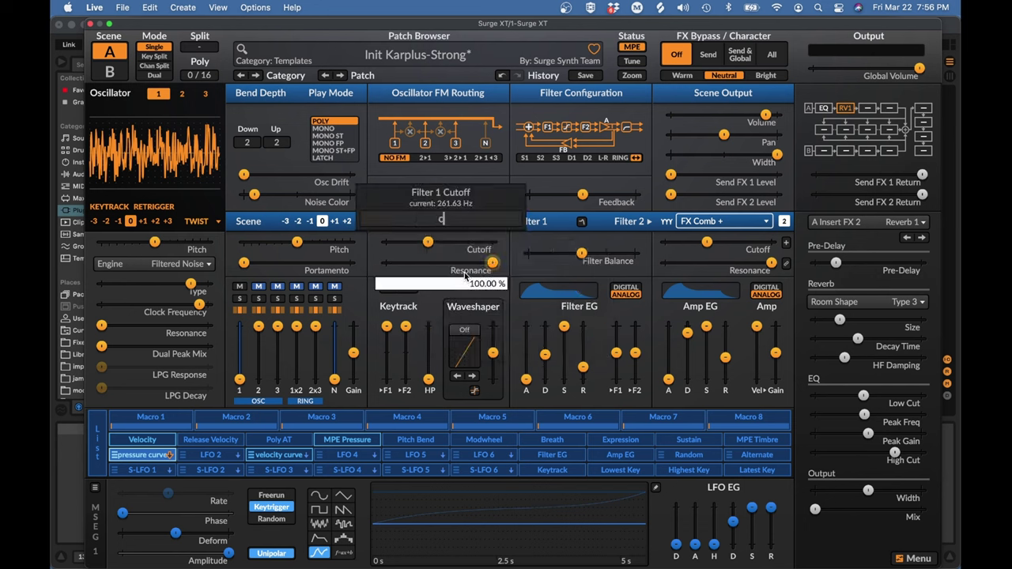
text(130)
key(Return)
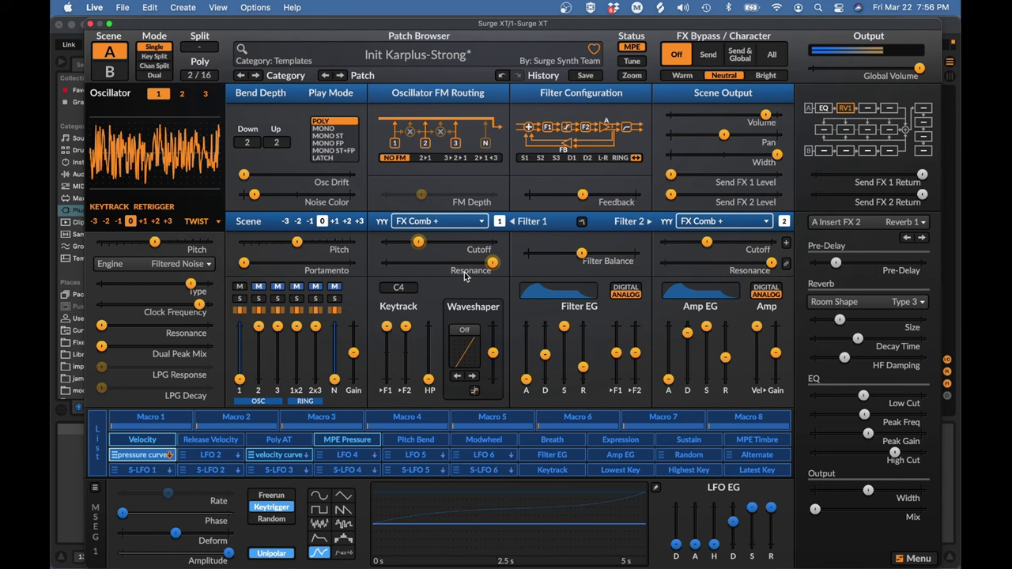
right_click(419, 242)
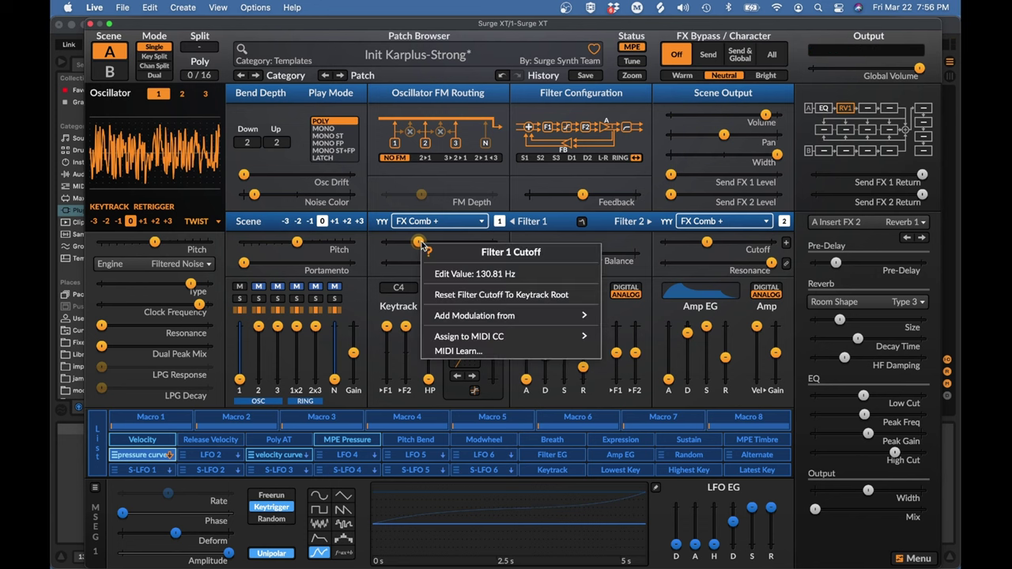
click(501, 294)
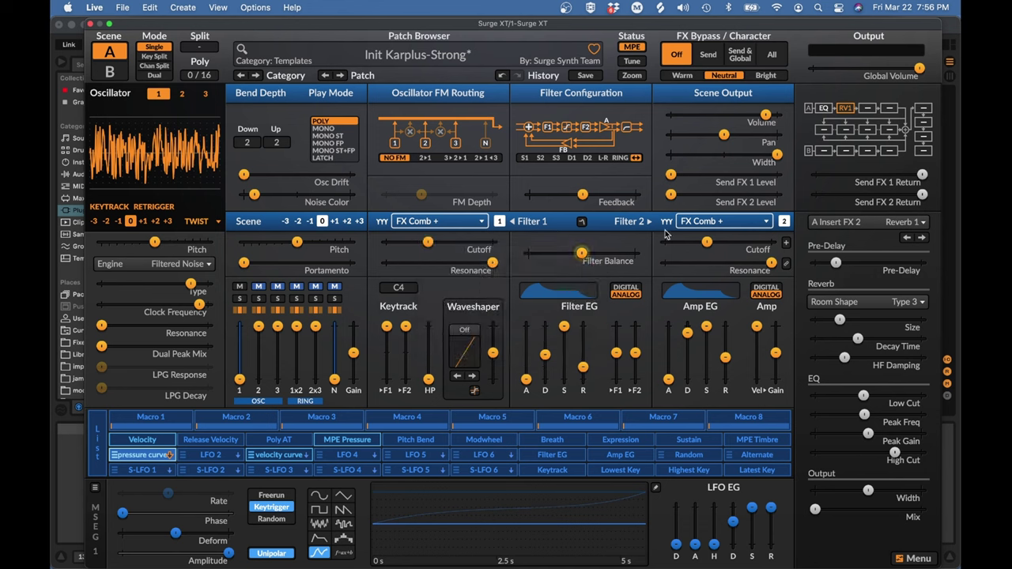
Reset the Filter 2 cutoff to keytrack root, then enter c3, reading 261.63 Hz.
right_click(707, 243)
click(754, 294)
right_click(707, 242)
click(728, 274)
text(c3)
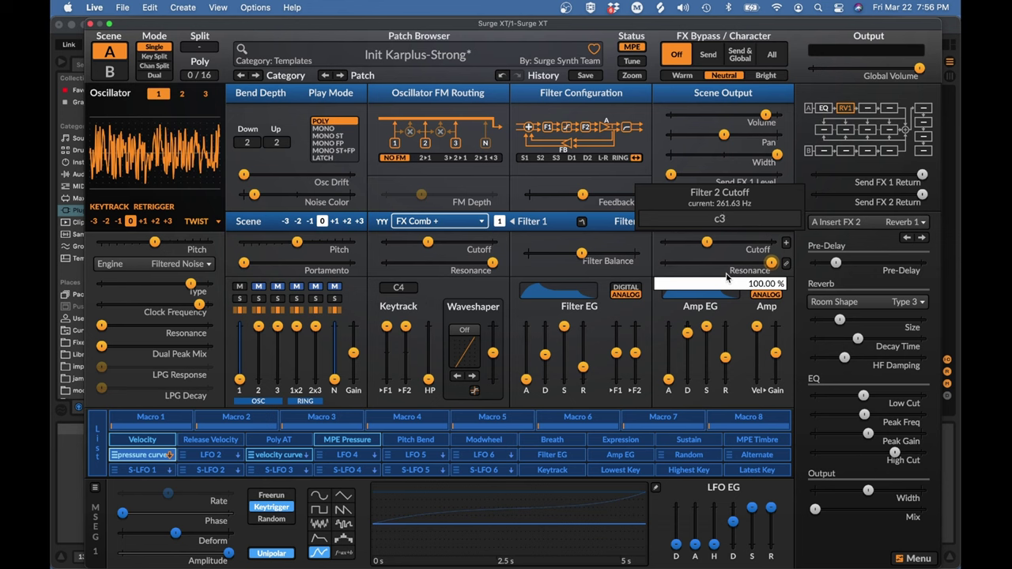
key(Return)
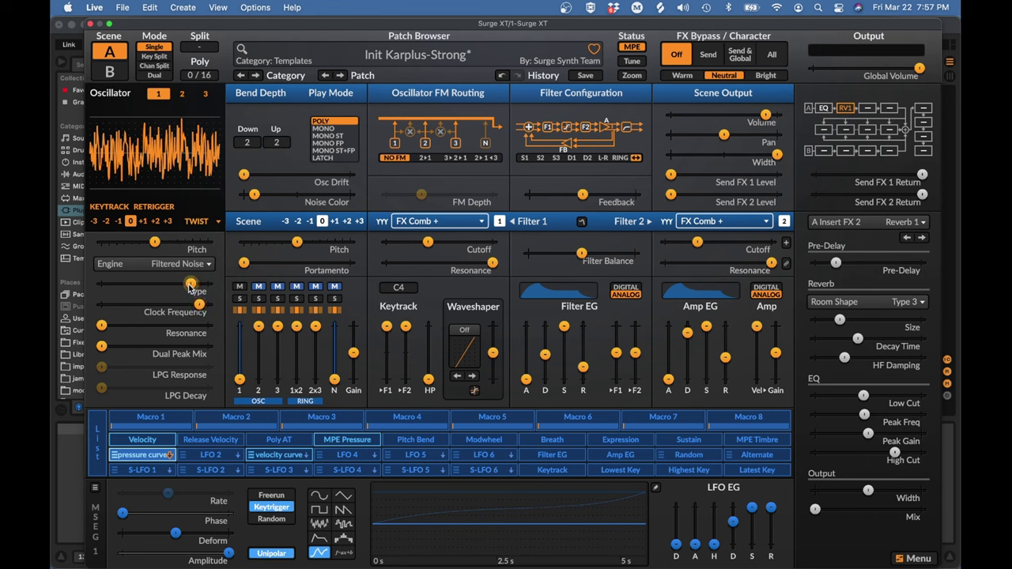
Lower the oscillator Type from about 84% to about 41% for a smoother waveform.
mouse_move(191, 283)
drag(190, 283, 56, 275)
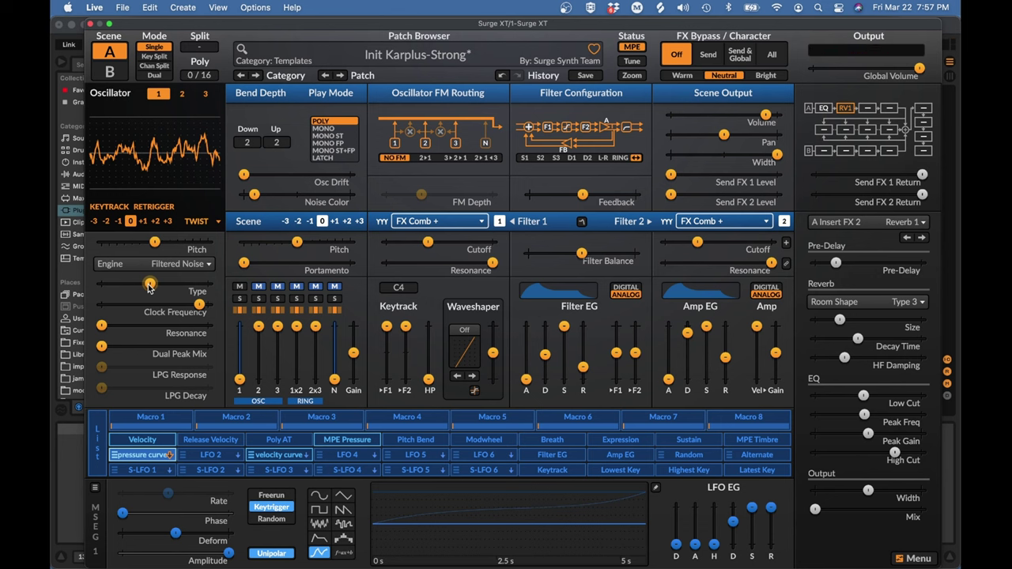
drag(149, 285, 144, 286)
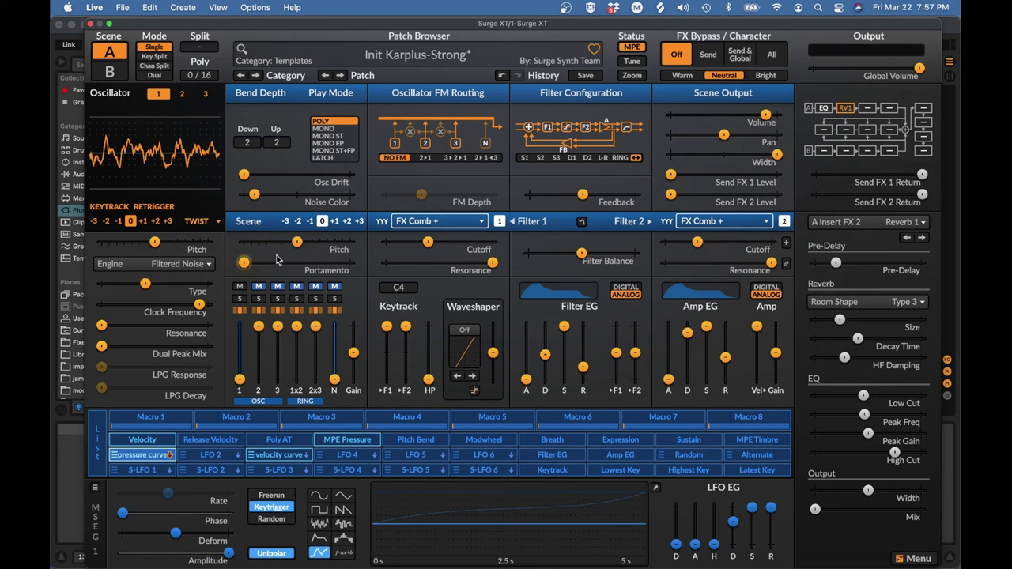
Sweep the Keytrack HP cutoff up toward 112 Hz, then settle it near F2 (88.90 Hz).
click(429, 381)
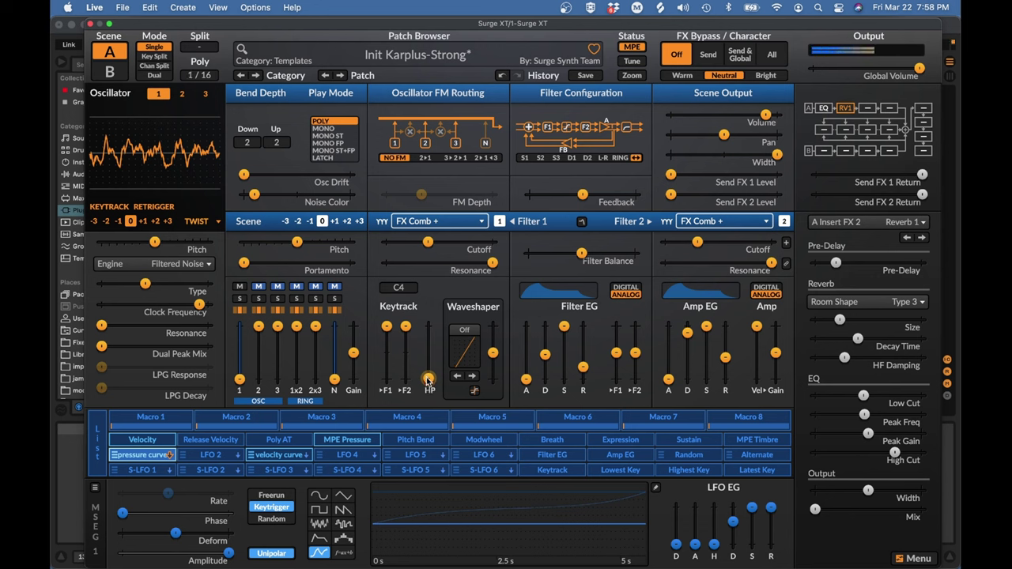
mouse_move(428, 379)
drag(428, 379, 427, 365)
mouse_move(430, 364)
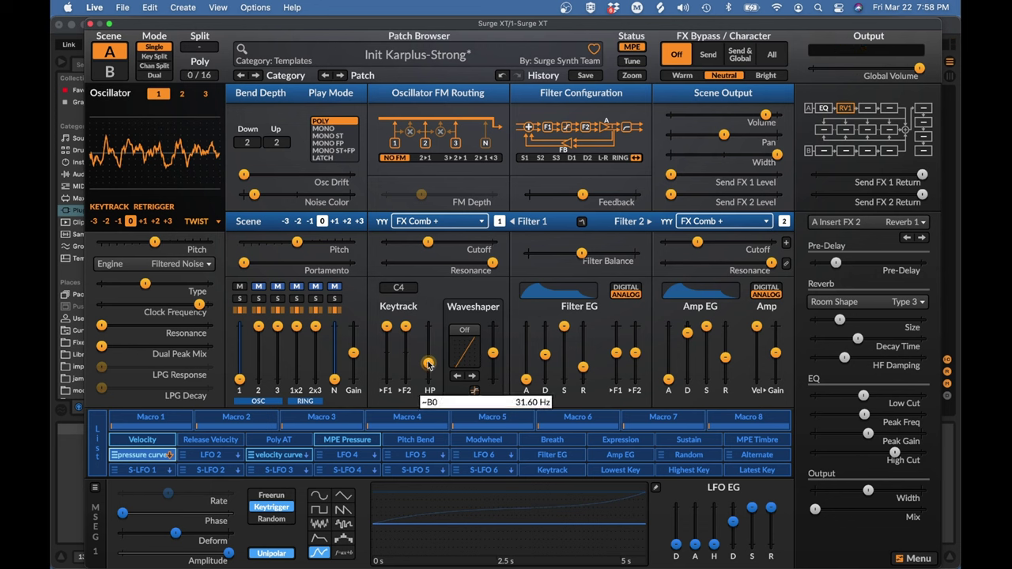
drag(430, 363, 428, 341)
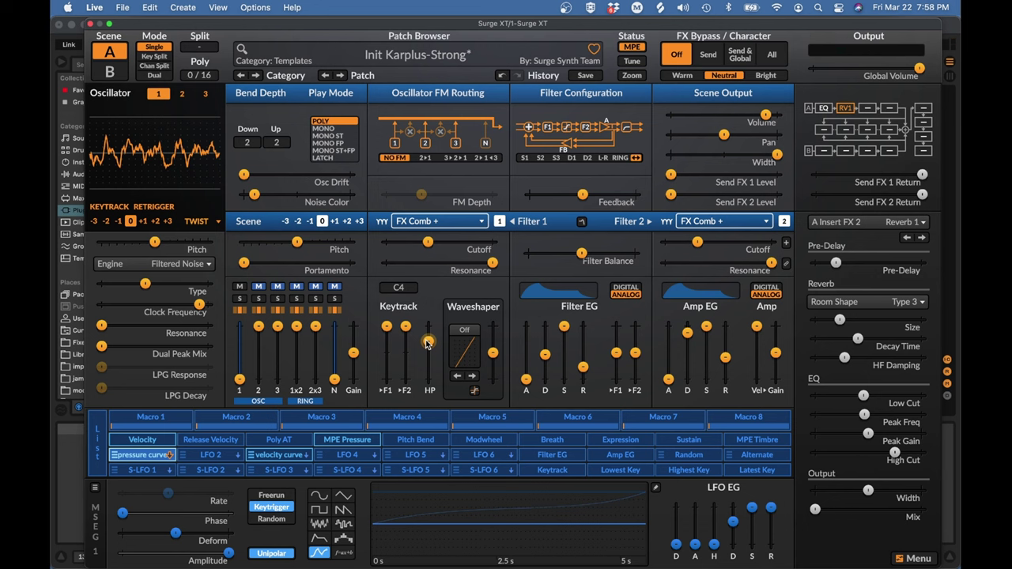
drag(427, 344, 428, 366)
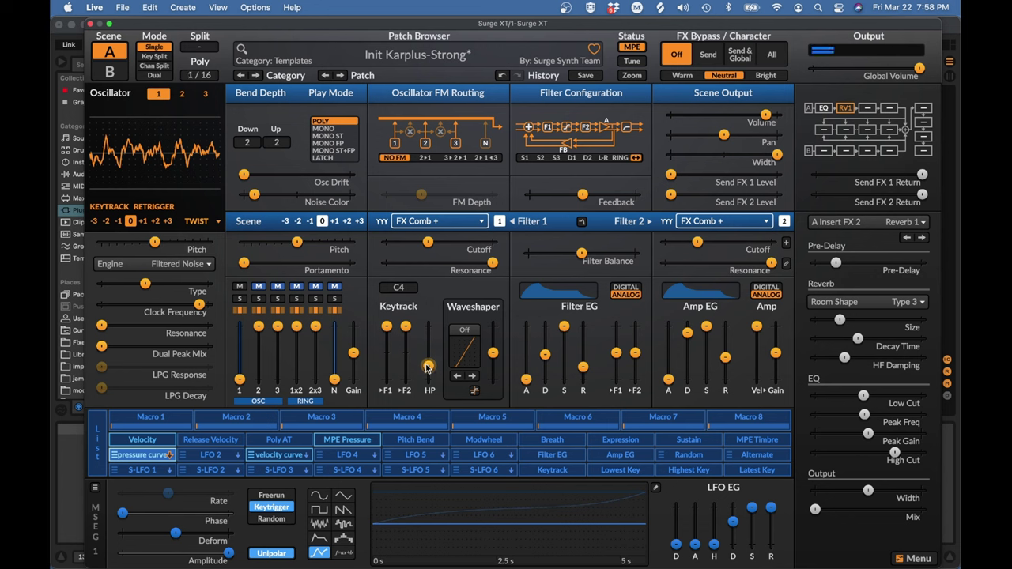
Route Keytrack to the high-pass cutoff with a small modulation depth.
click(565, 473)
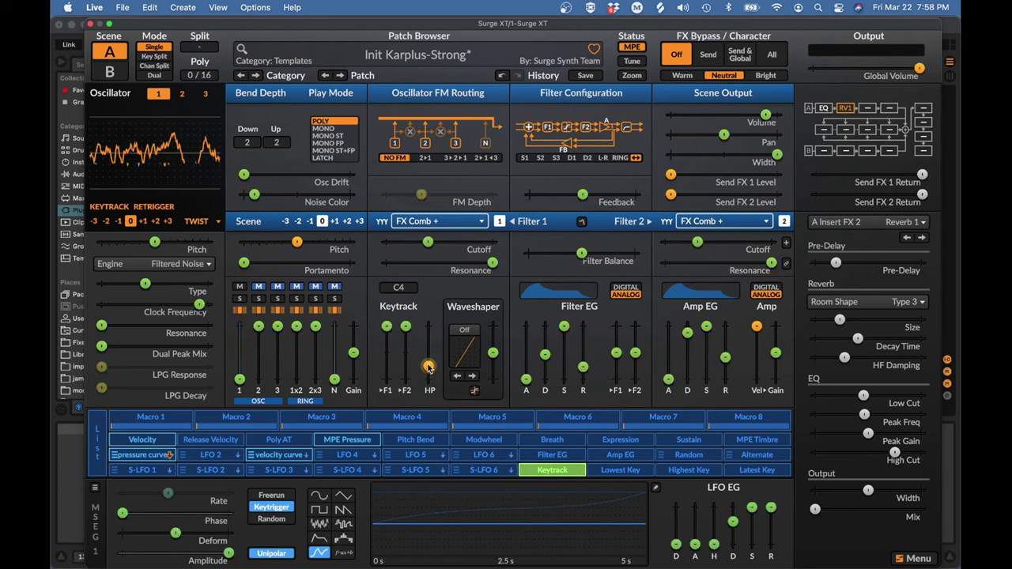
mouse_move(428, 367)
mouse_down()
mouse_move(428, 347)
mouse_move(427, 367)
mouse_up()
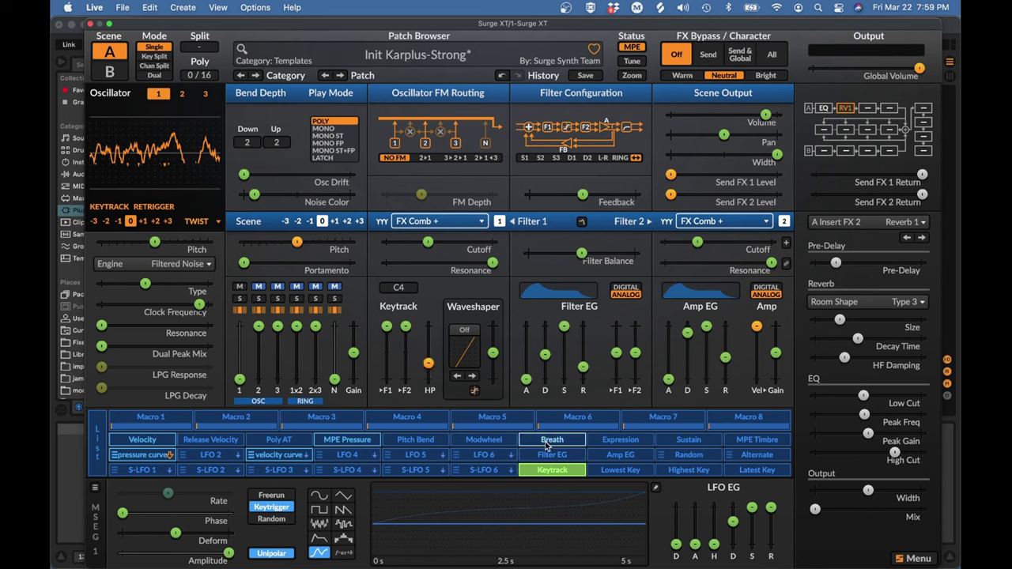
click(555, 475)
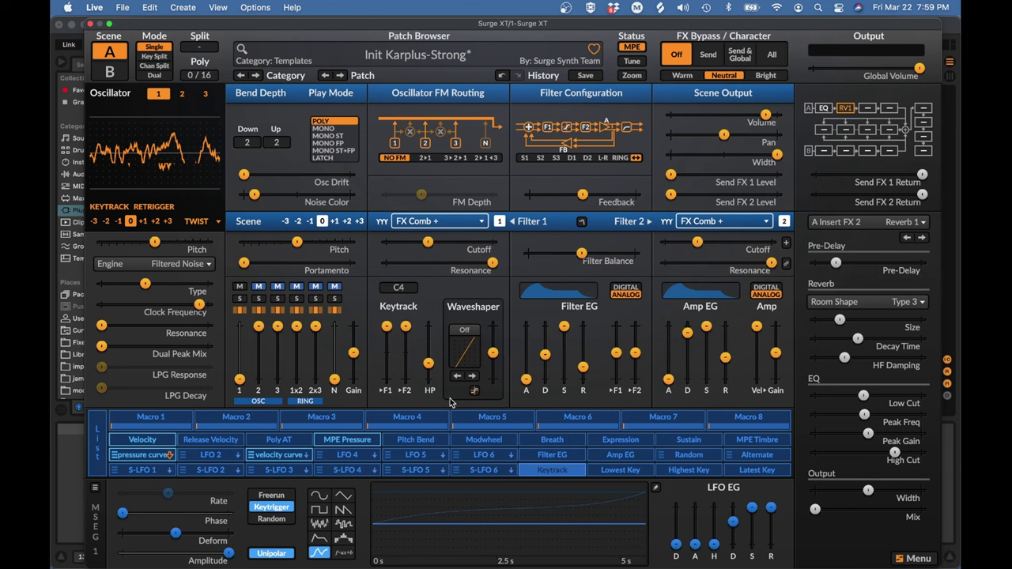
Set the high-pass near G3 (194.30 Hz) and pull the waveshaper drive to -24 dB.
drag(428, 364, 428, 339)
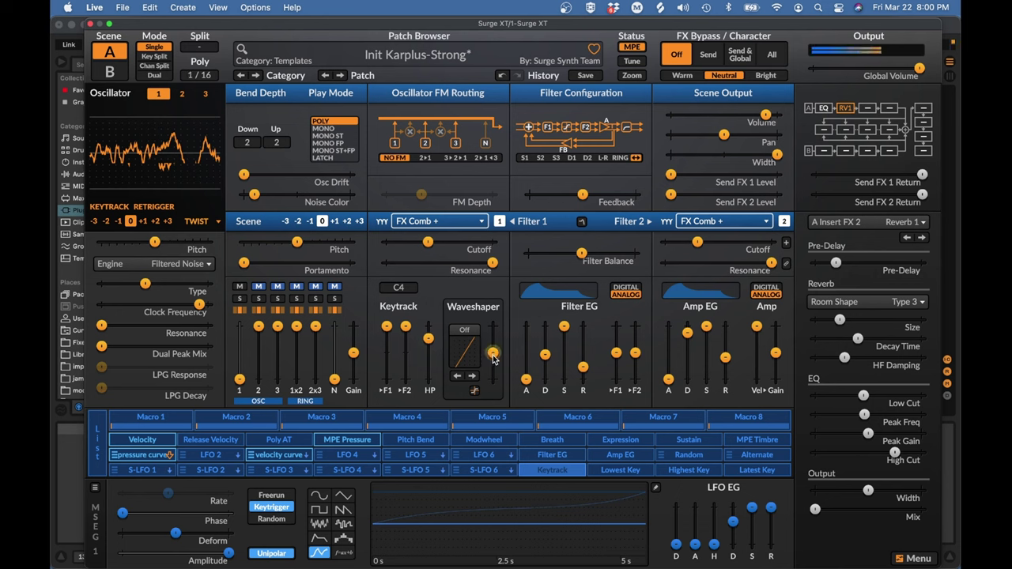
drag(492, 353, 491, 380)
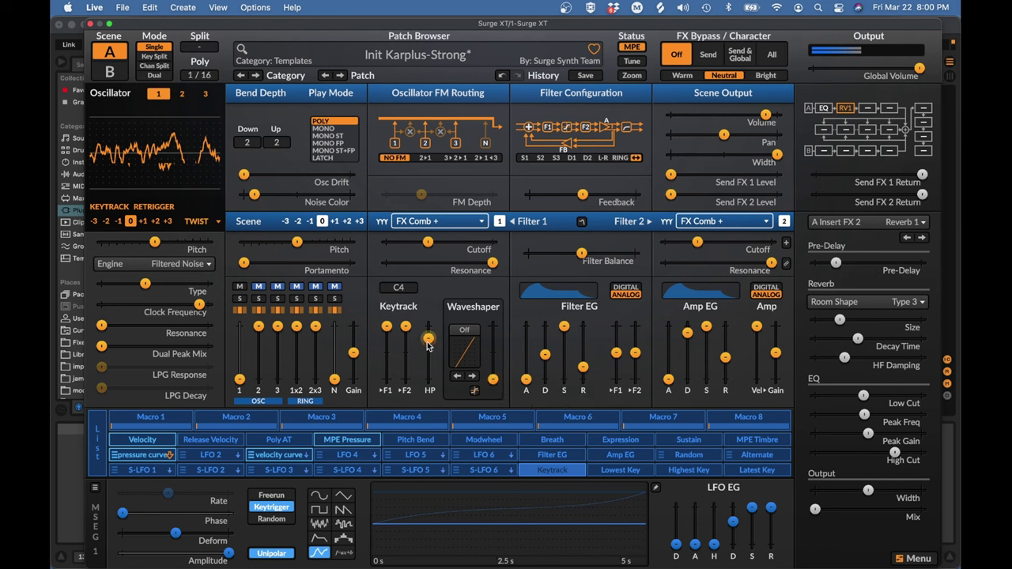
drag(428, 339, 428, 341)
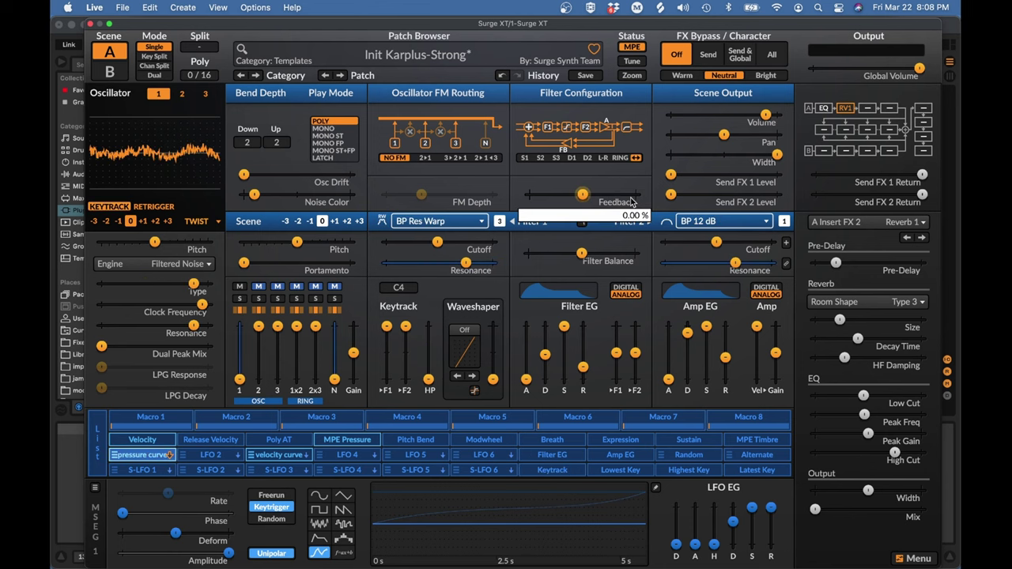
Load Bowed String from Third Party Patches > LinnStrument MPE > Strings.
click(405, 57)
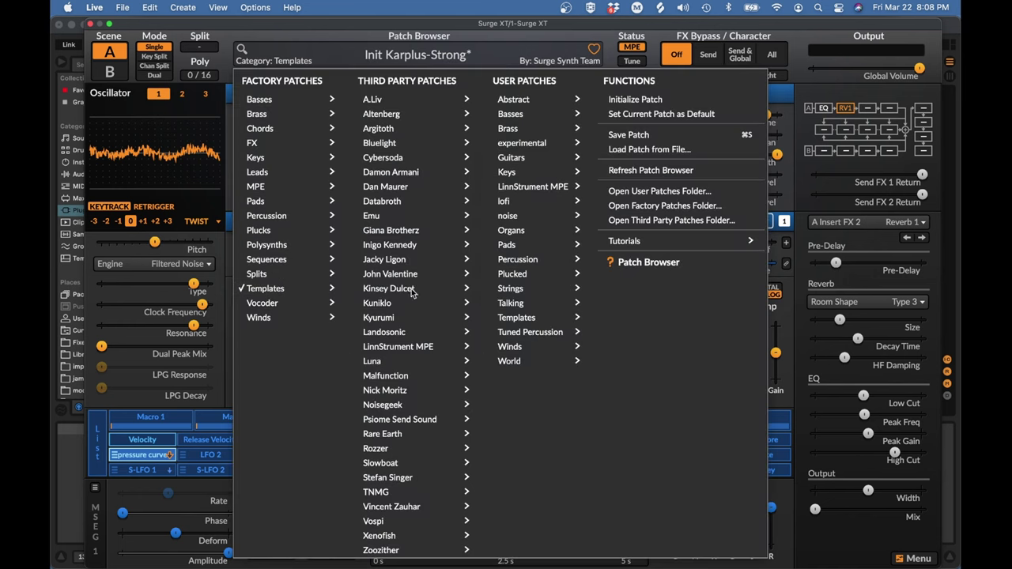
mouse_move(401, 349)
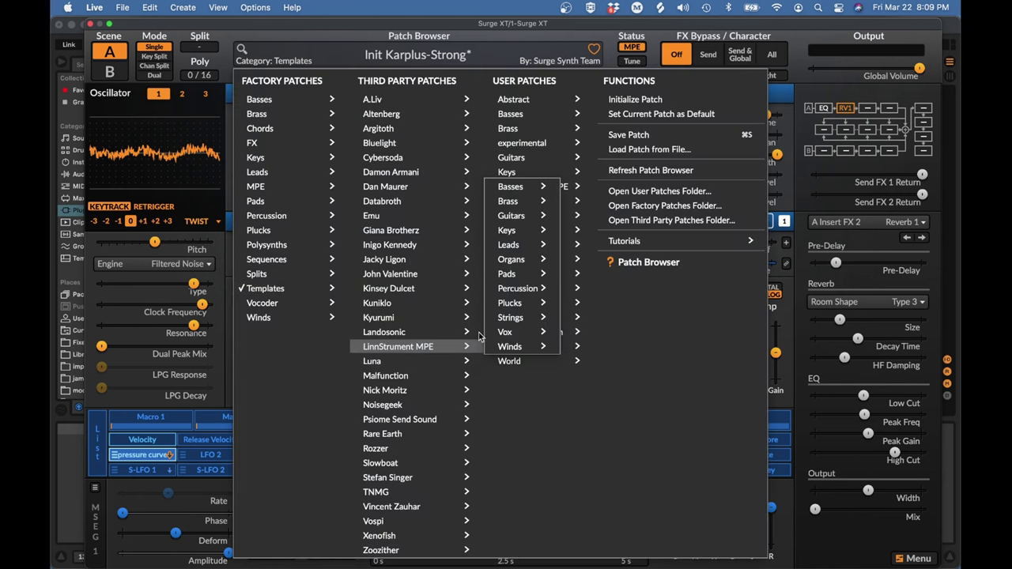
mouse_move(526, 318)
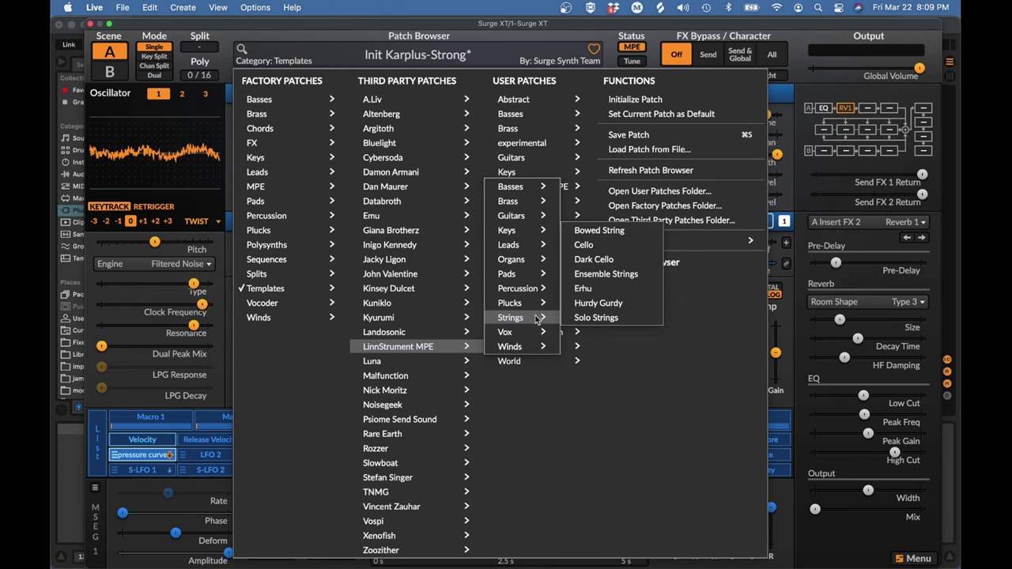
click(615, 229)
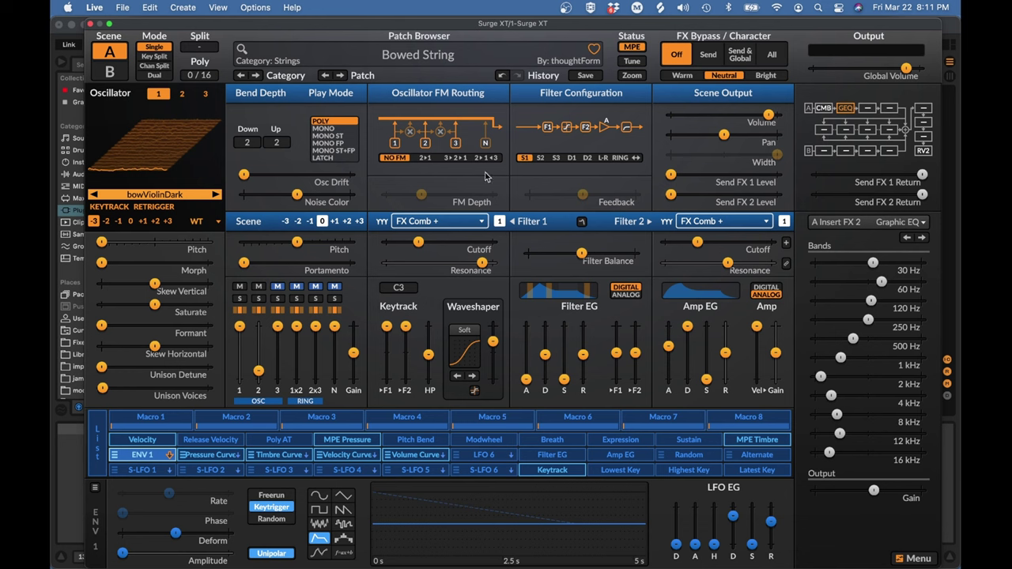
Open the oscillator's Load Wavetable from File picker in the impulses folder.
right_click(184, 146)
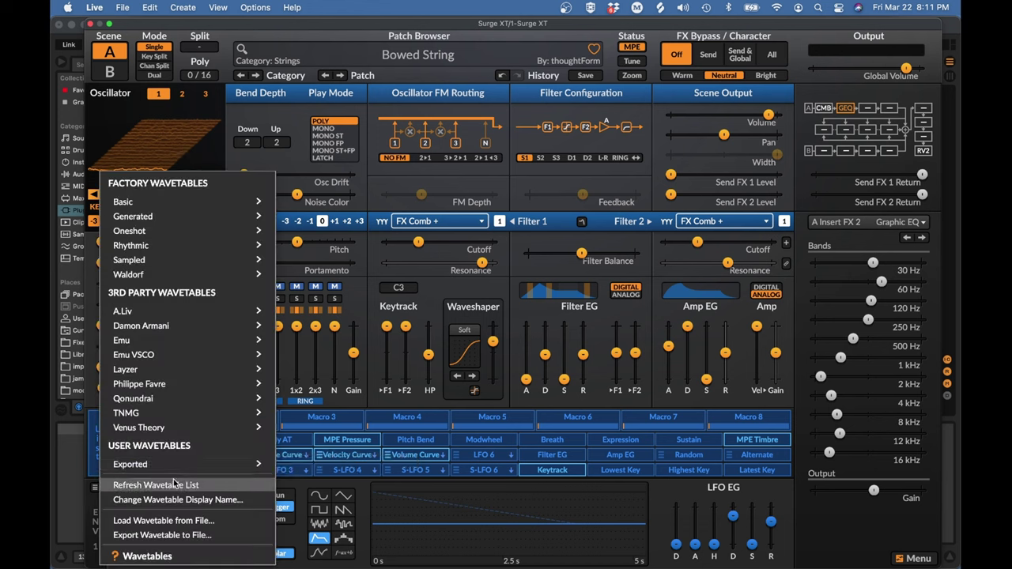
click(168, 520)
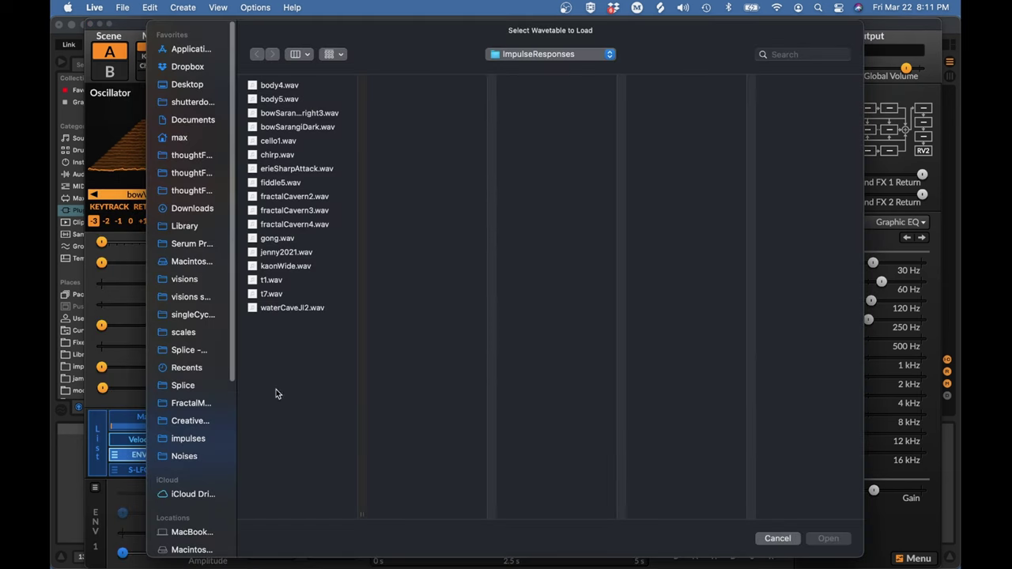
click(296, 114)
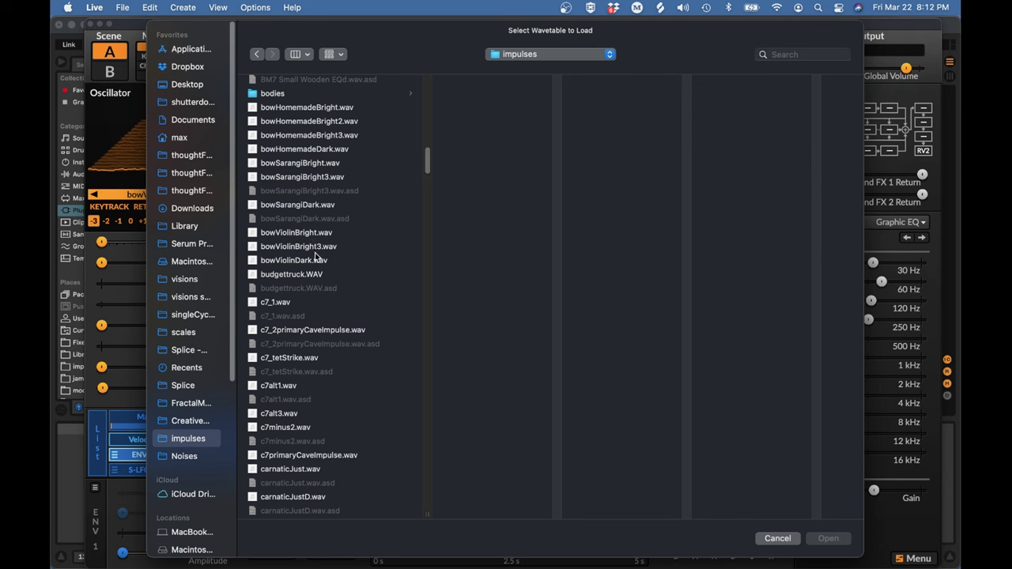
Inspect bowViolinBright3.wav, then select and preview bowViolinDark.wav.
click(315, 247)
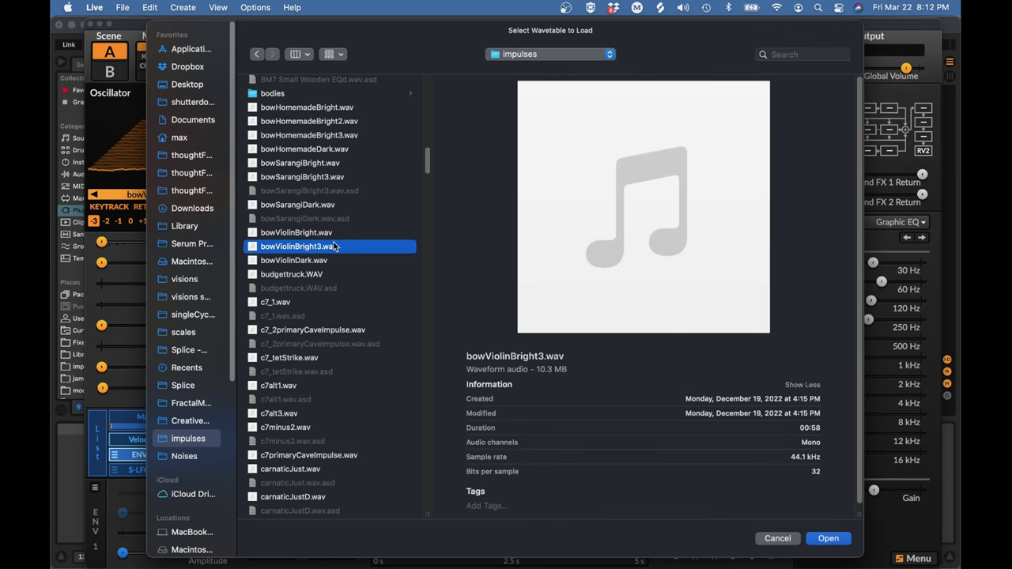
mouse_move(693, 185)
click(319, 264)
mouse_move(642, 205)
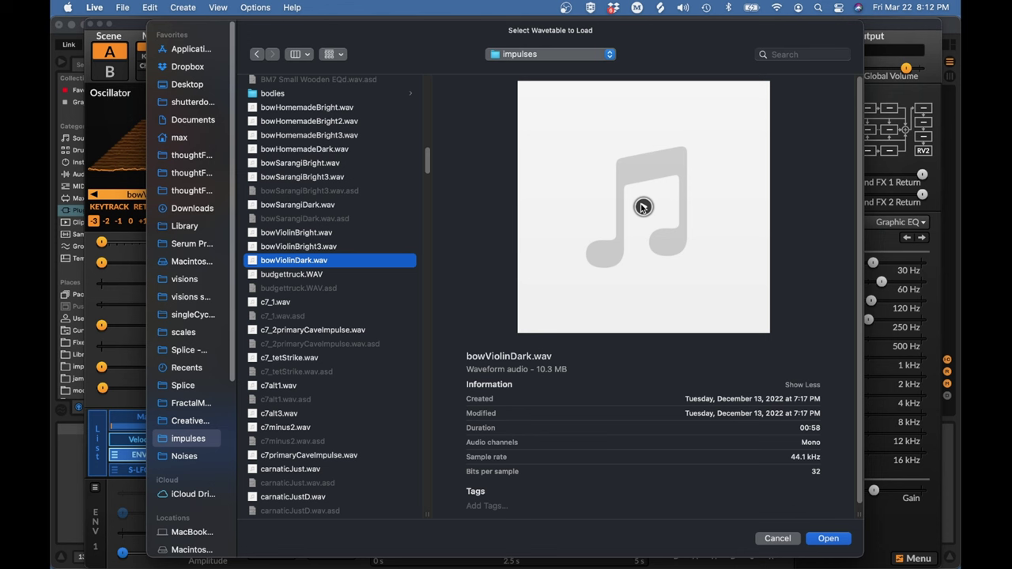
click(643, 206)
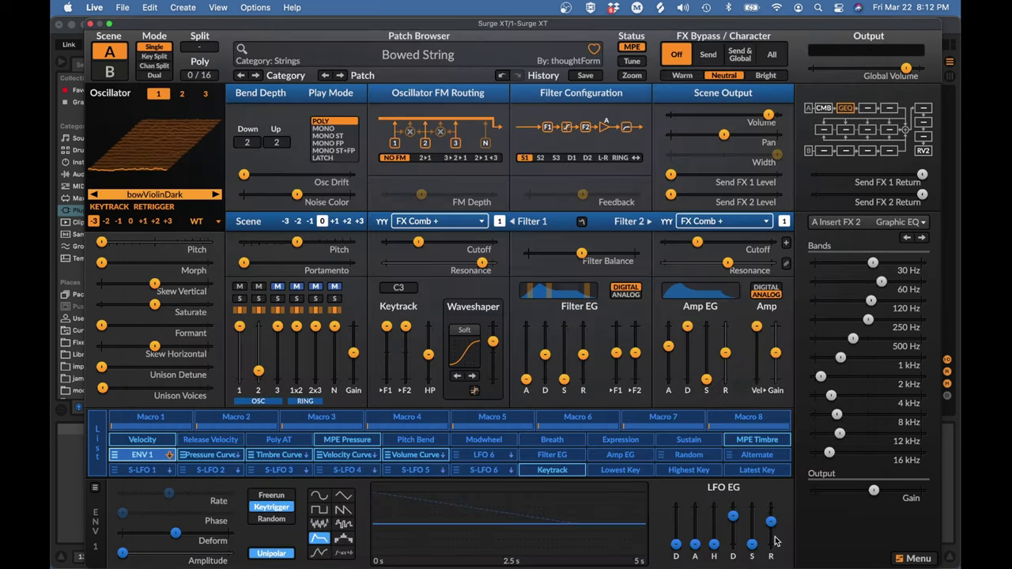
Cancel the wavetable dialog and display the Timbre Curve modulator's MSEG 3 shape.
click(777, 540)
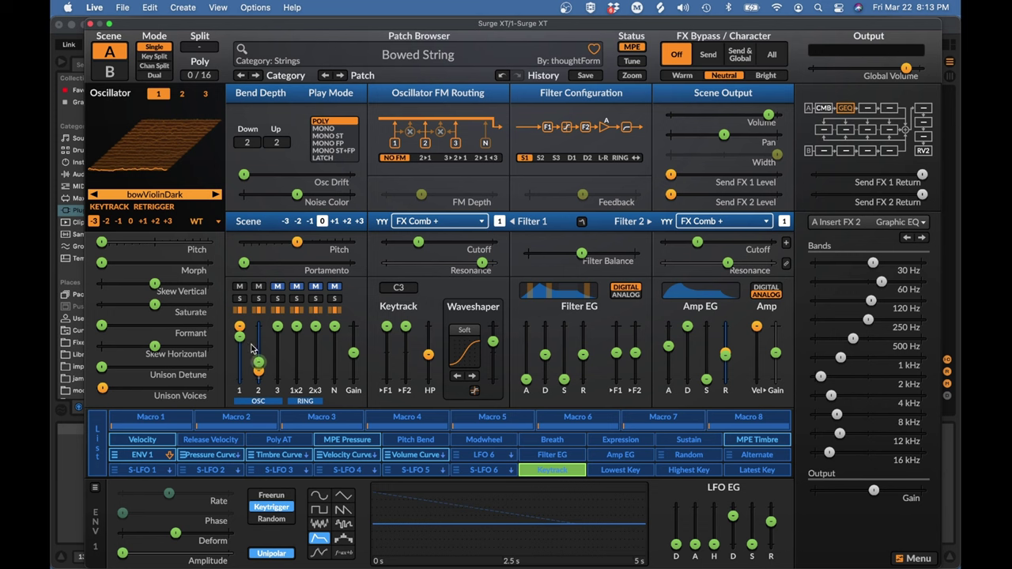
mouse_move(252, 348)
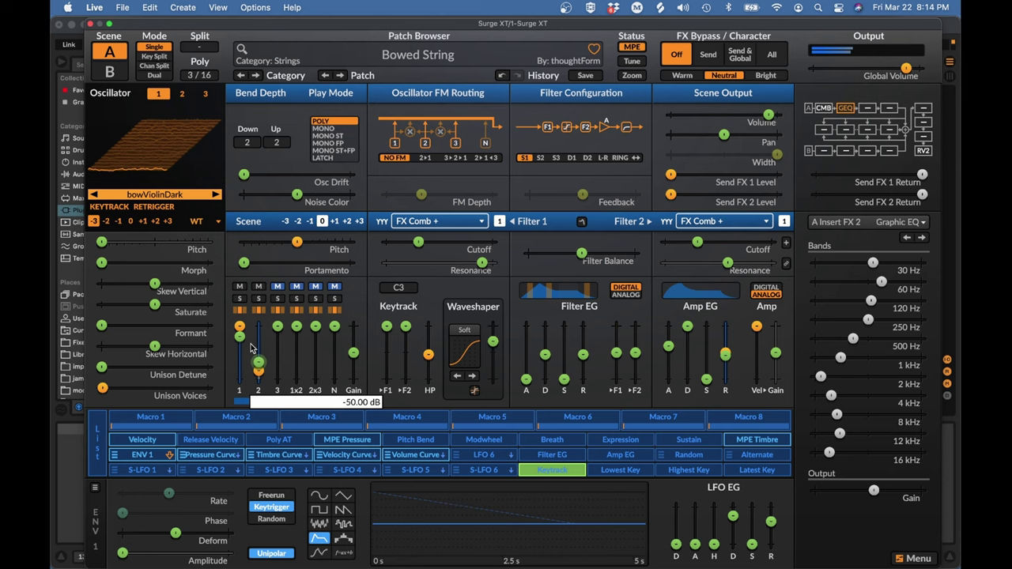
click(262, 455)
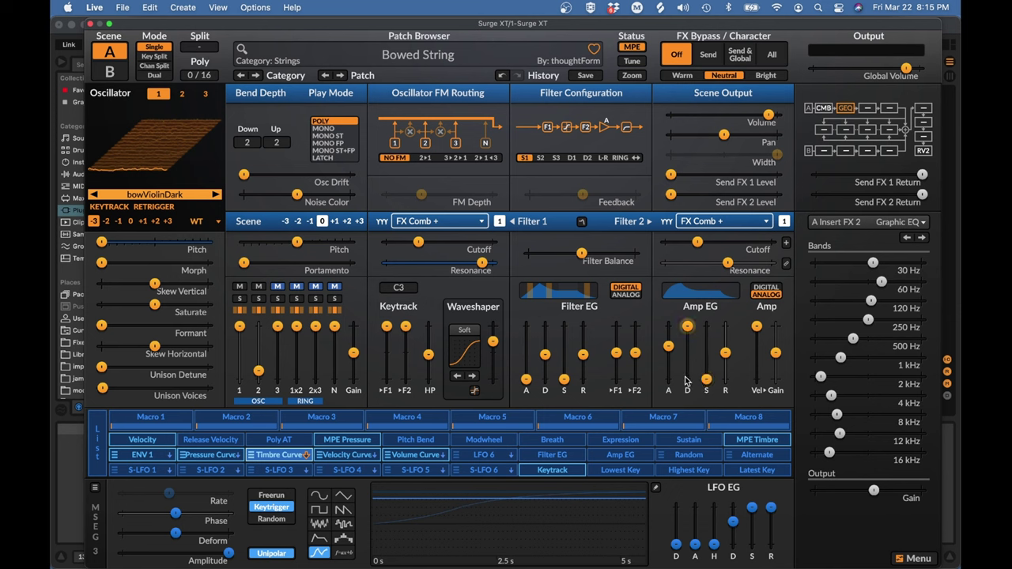
Open and dismiss the Amp EG Decay slider's context menu.
right_click(687, 328)
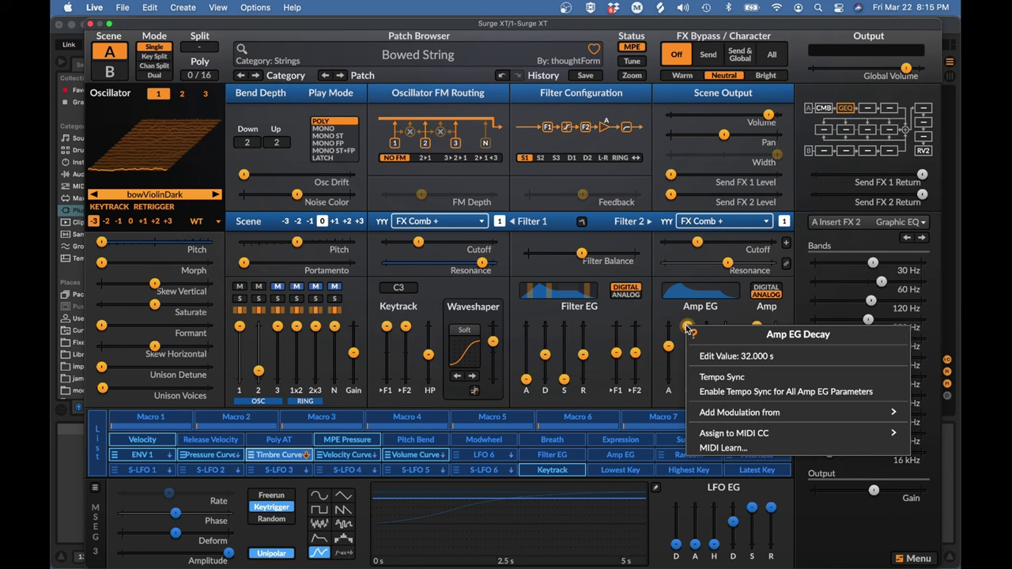
click(678, 321)
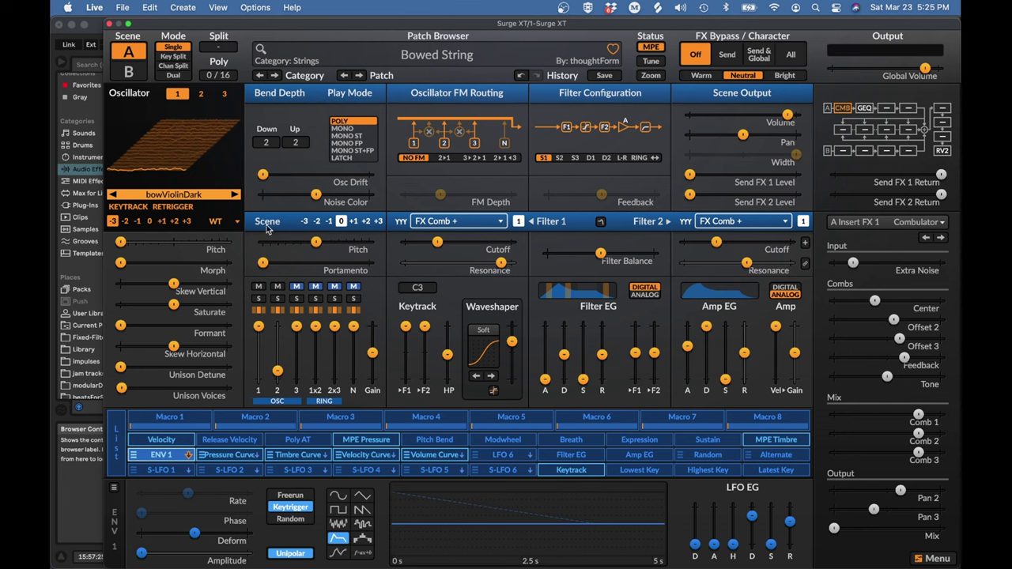
click(220, 222)
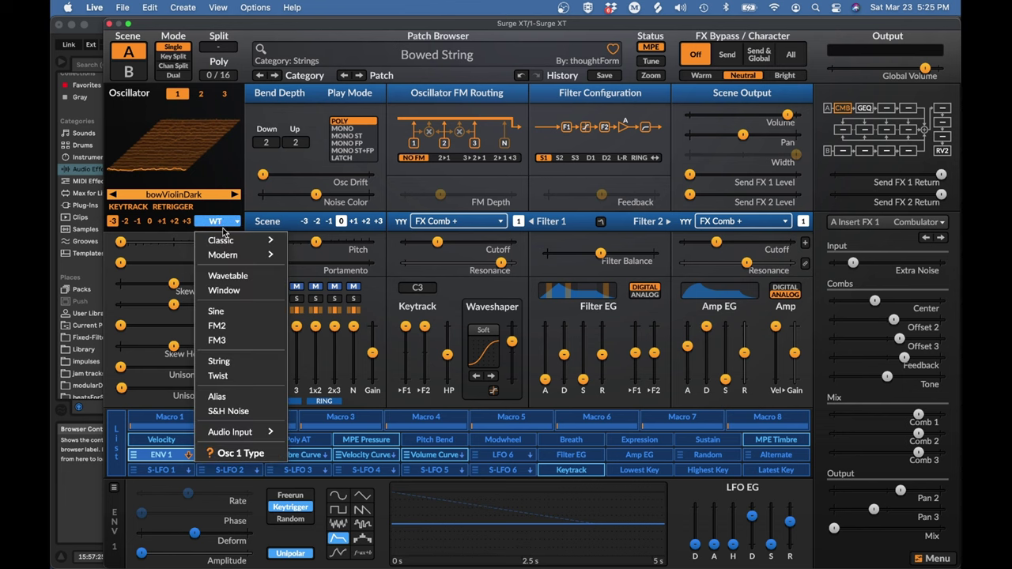
mouse_move(247, 434)
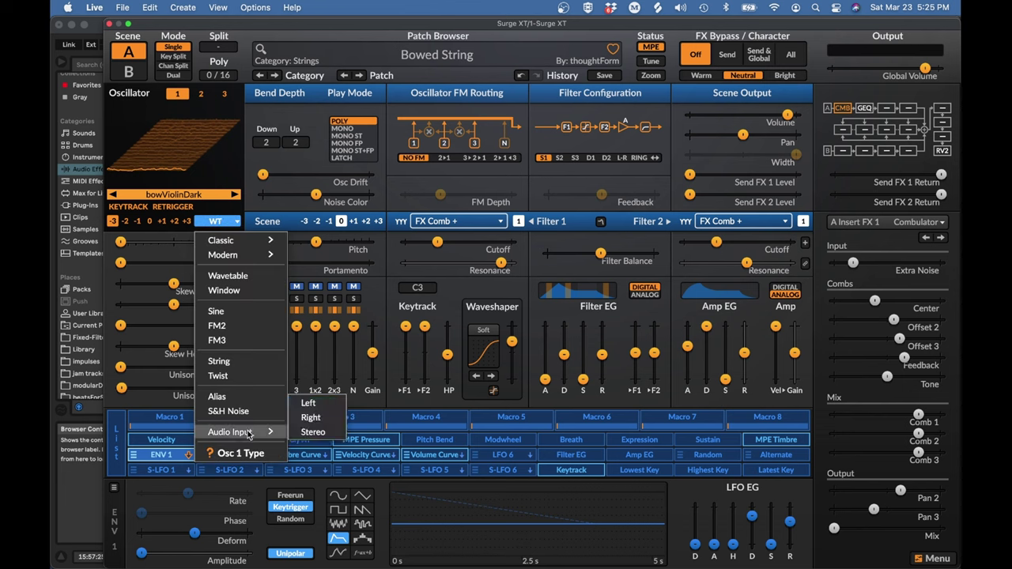
click(146, 277)
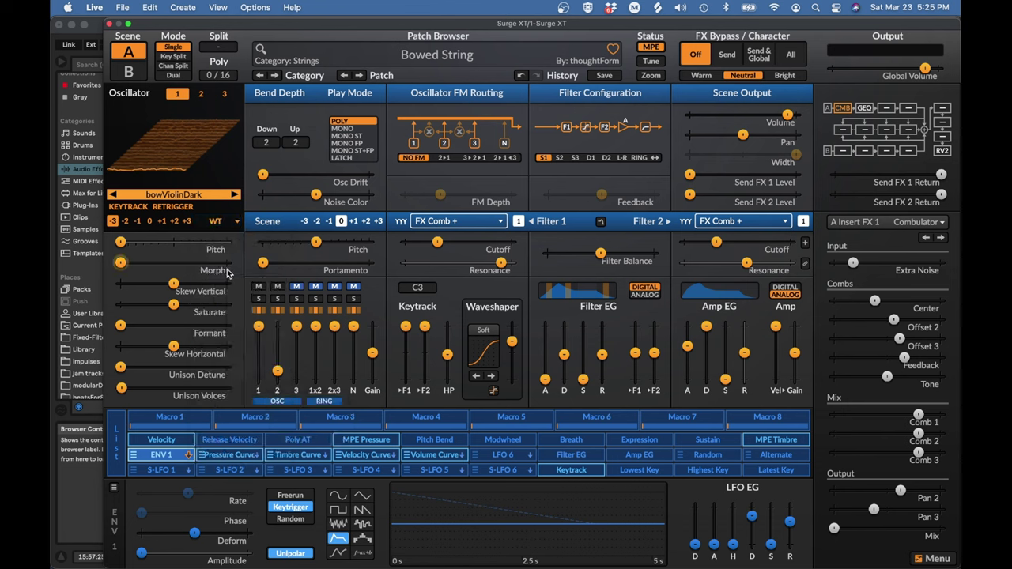
mouse_move(227, 273)
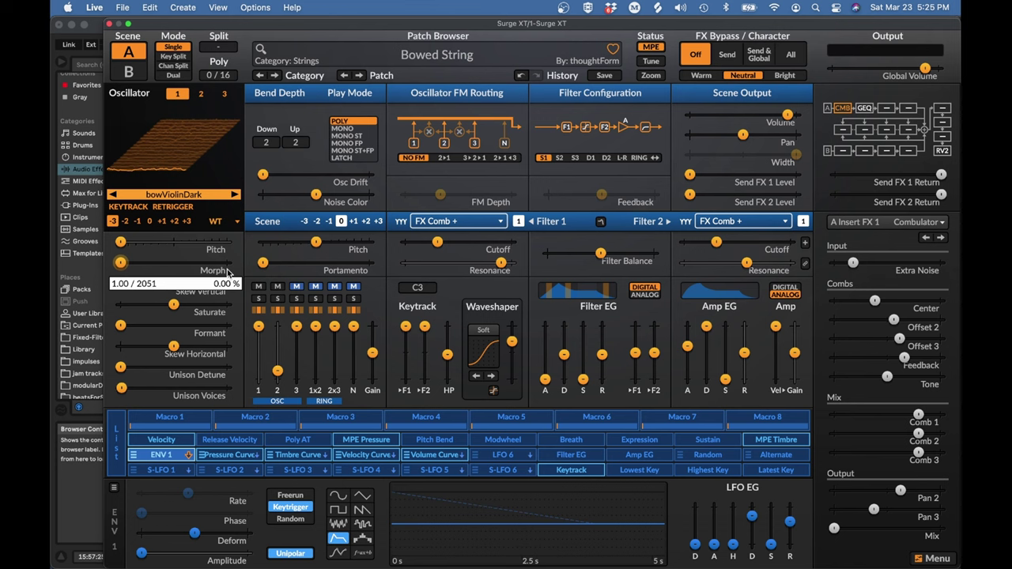
click(215, 221)
mouse_move(229, 432)
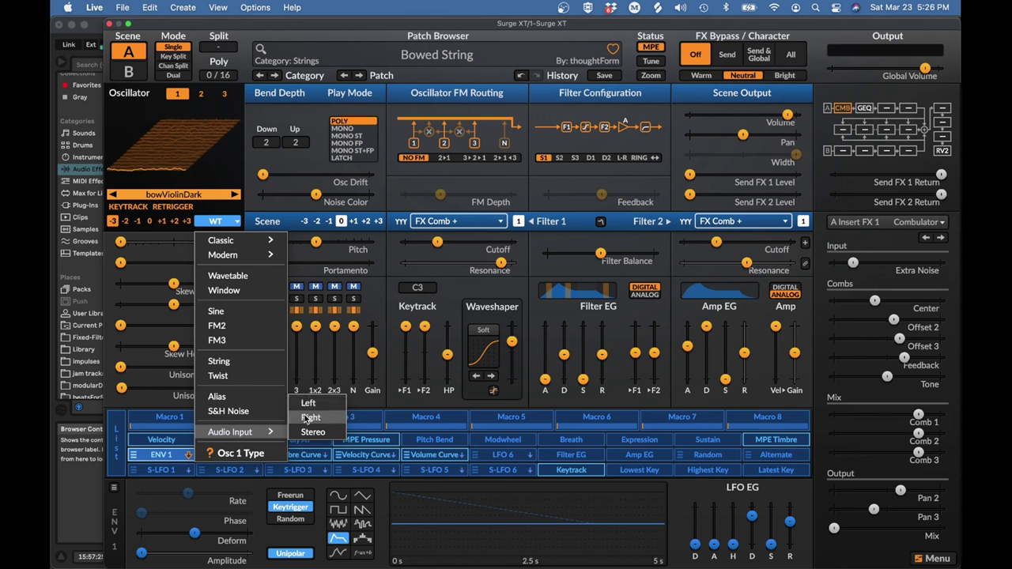
click(388, 257)
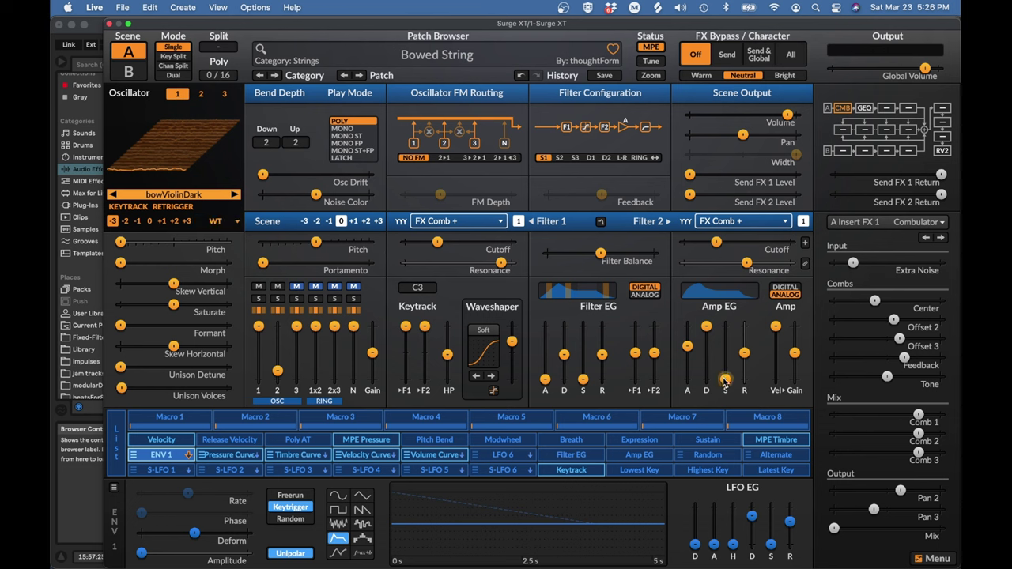
Raise the Amp EG sustain to about 92.78%.
mouse_move(725, 369)
mouse_down()
mouse_move(725, 326)
mouse_move(706, 338)
mouse_move(706, 367)
mouse_up()
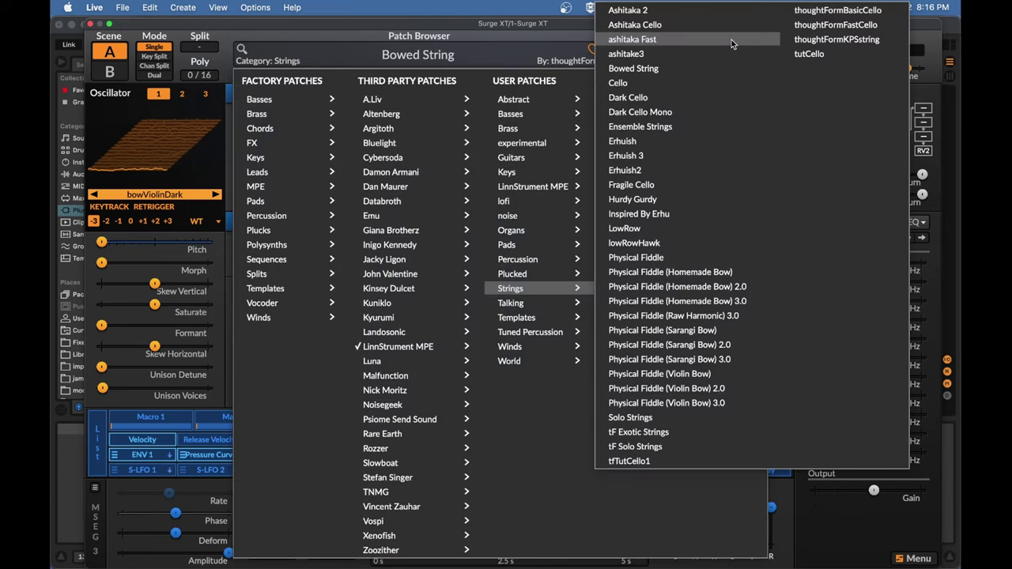
Pick thoughtFormKPSstring under User Patches > Strings in the patch menu.
click(837, 40)
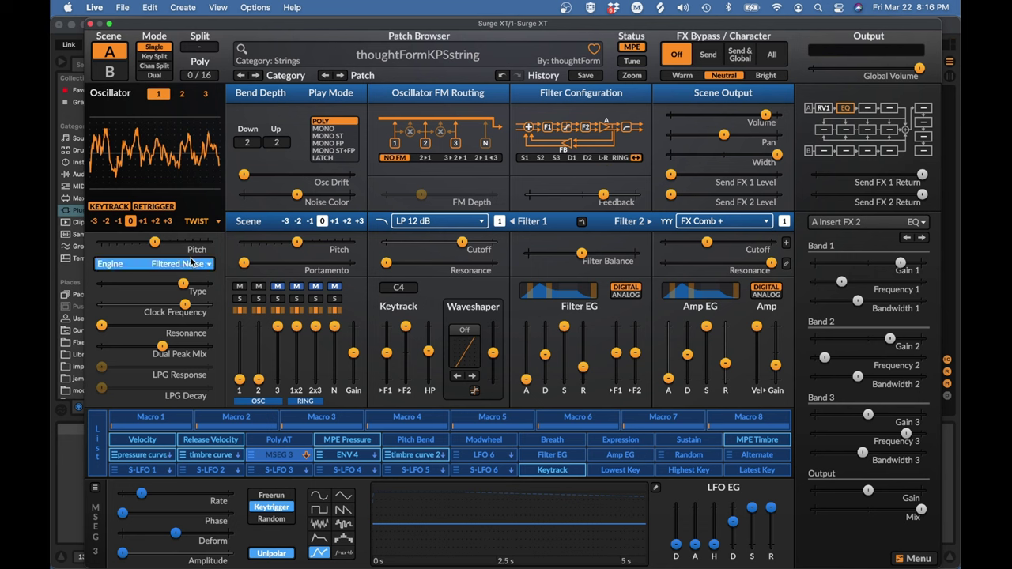
Select the Twist Type slider, then bring ENV 4 into the bottom modulation editor.
click(181, 293)
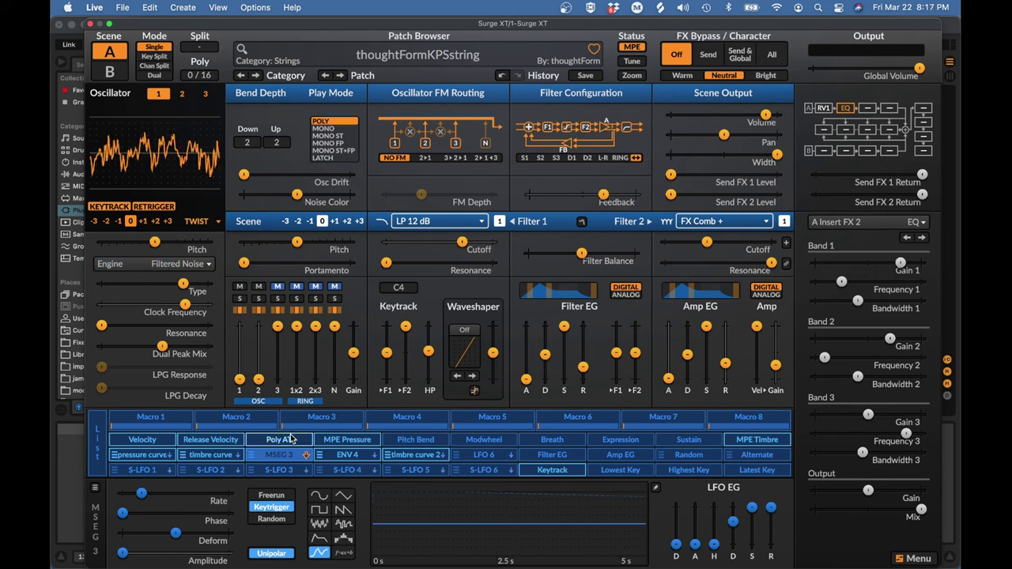
click(346, 454)
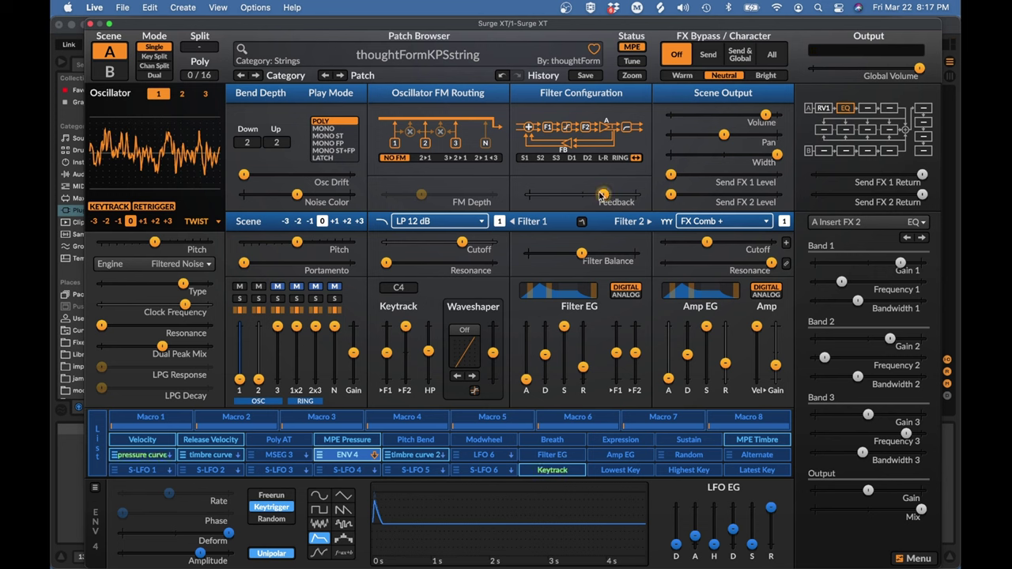
Audition the filter routings, settle on D1, and set filter Feedback to 33.25%.
mouse_move(633, 197)
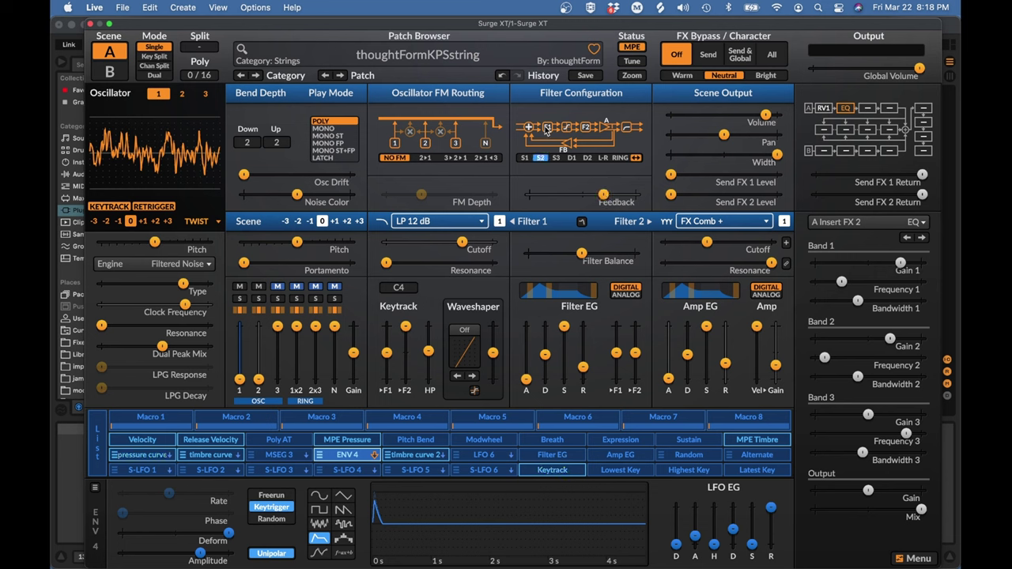
mouse_move(621, 149)
mouse_down()
mouse_move(526, 128)
mouse_move(622, 131)
mouse_up()
drag(614, 145, 529, 136)
click(569, 158)
drag(602, 193, 585, 193)
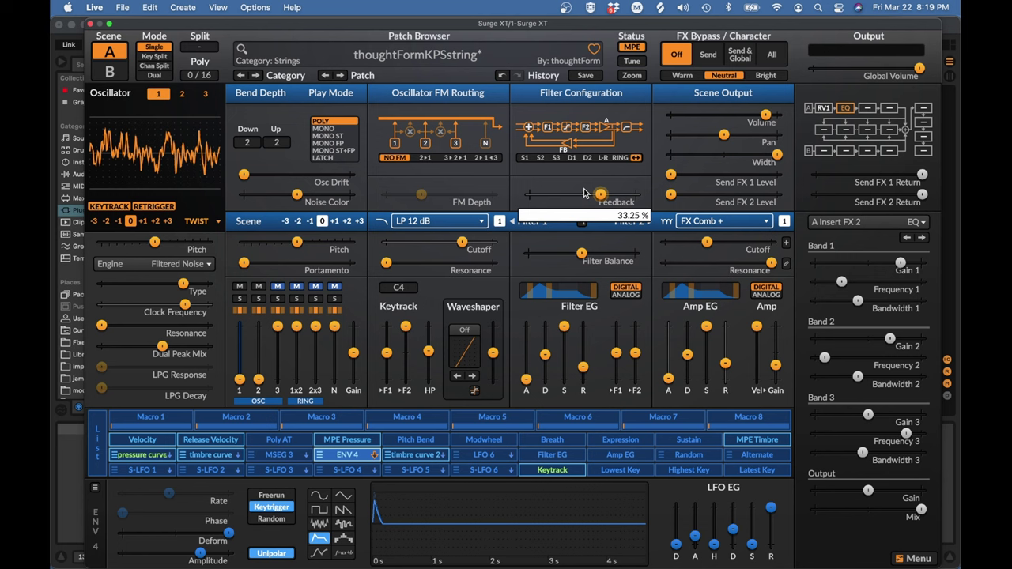
Push the filter Feedback slider up from 33.25% to 40.56%.
drag(585, 193, 602, 198)
Switch the Play Mode voice setting from Poly to Mono.
click(322, 128)
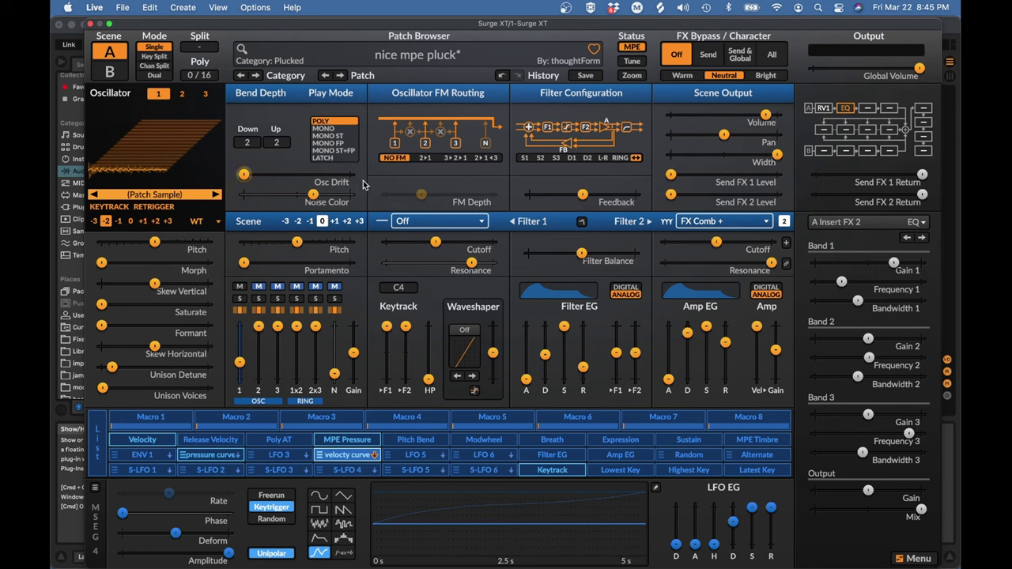
mouse_move(417, 191)
click(142, 454)
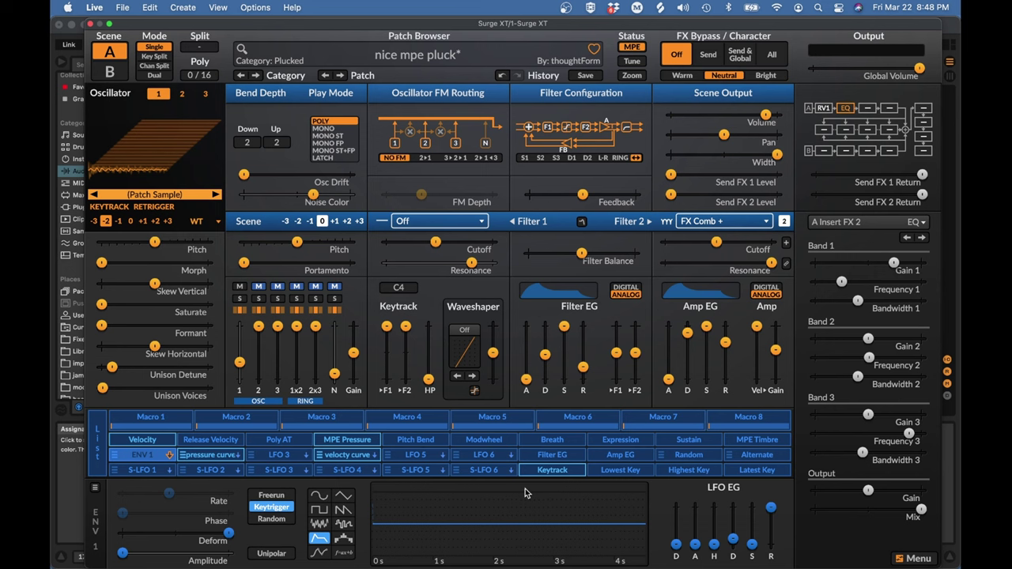
key(super+Tab)
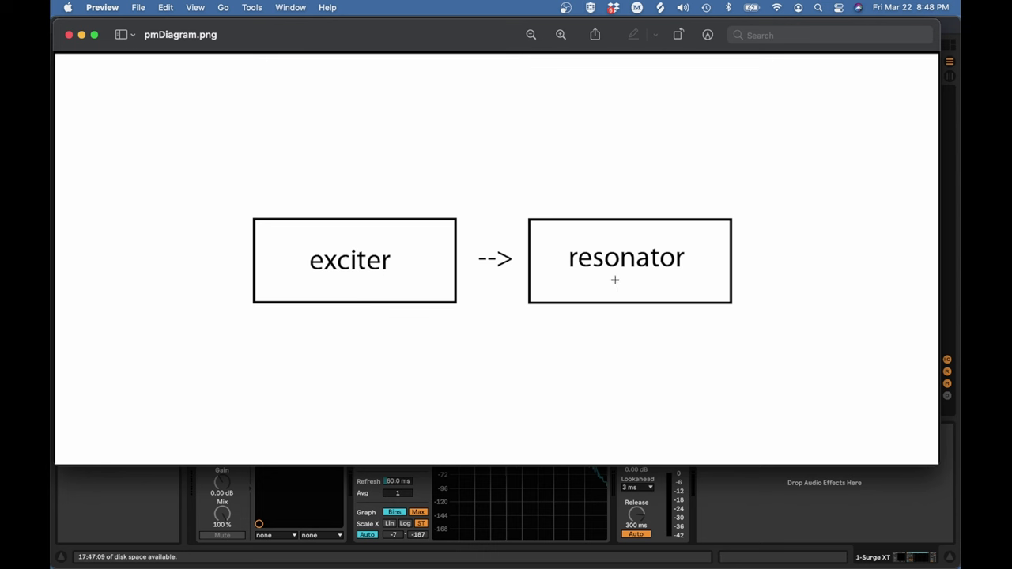
click(714, 515)
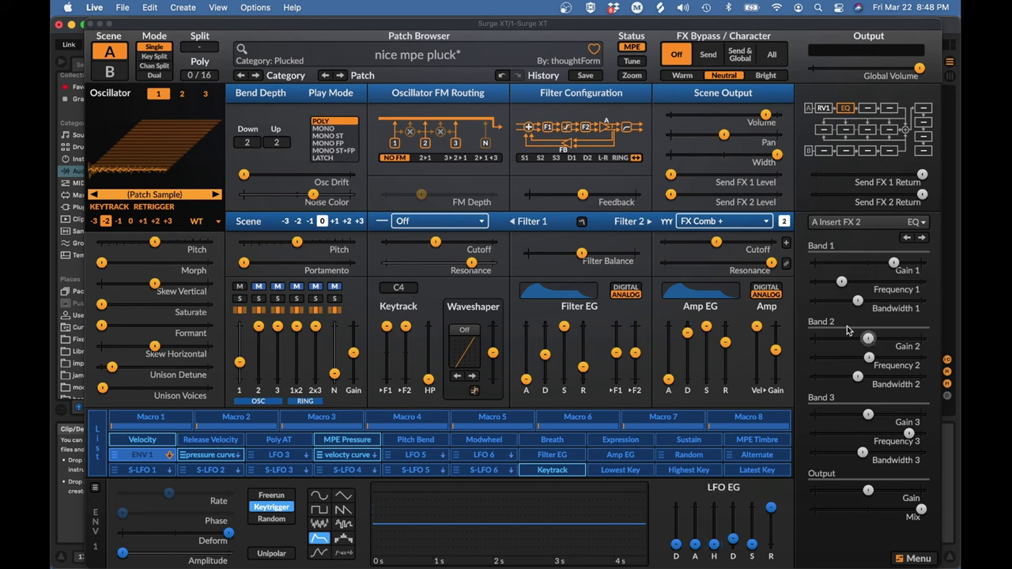
Make Filter 2 a Multi Tri-pole filter and raise its cutoff to about 1870 Hz.
click(733, 229)
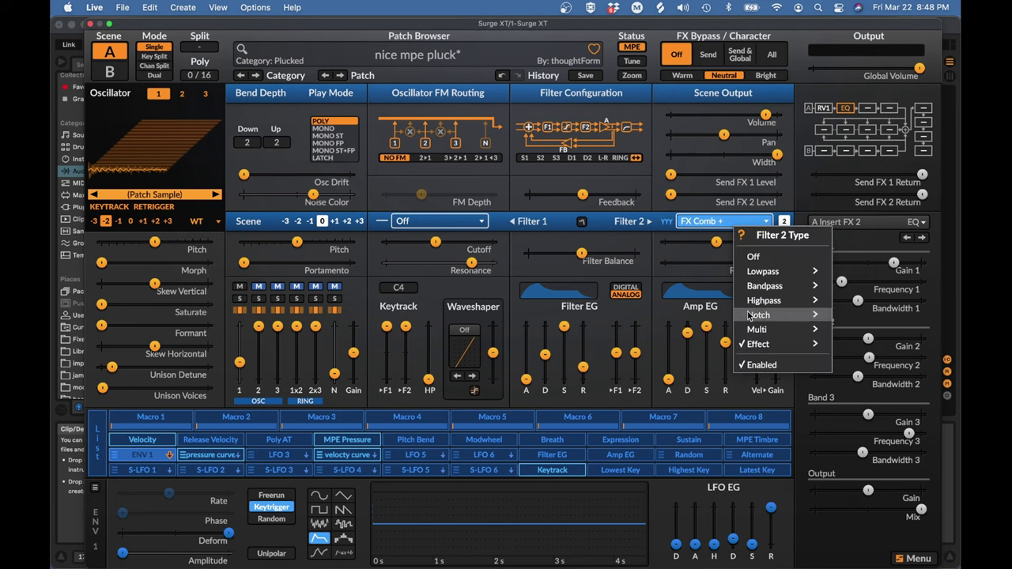
mouse_move(815, 335)
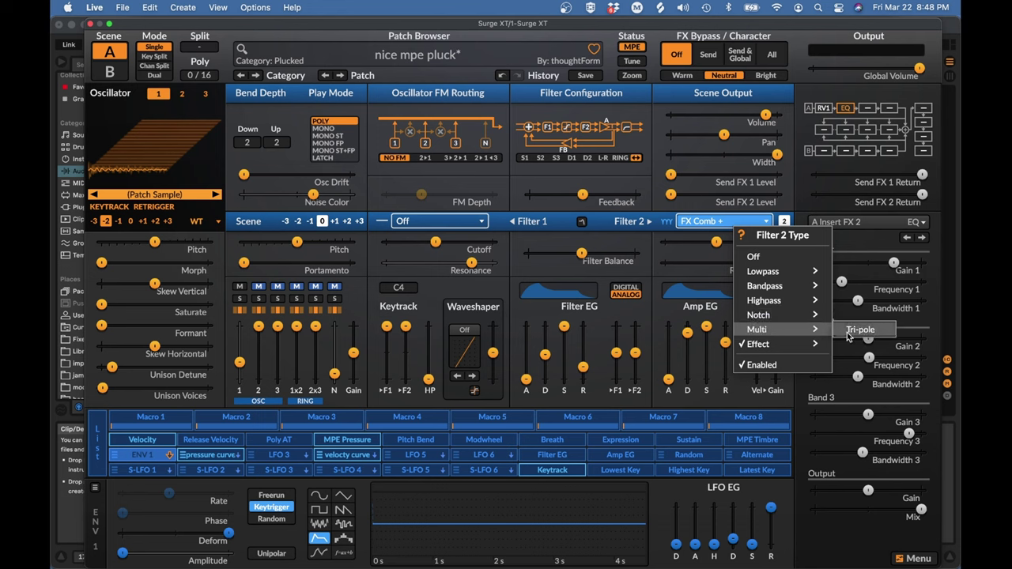
click(854, 329)
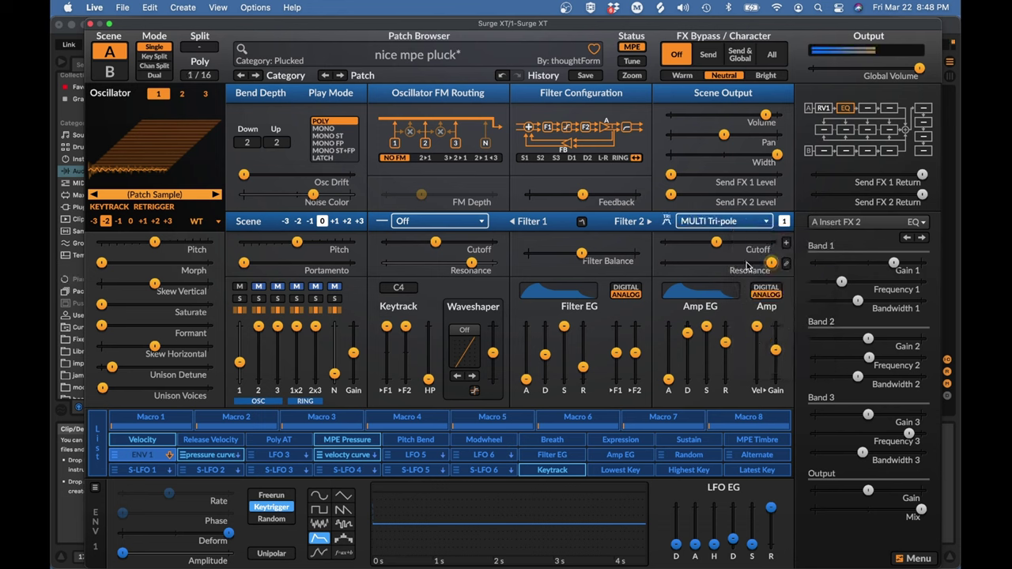
drag(715, 242, 709, 263)
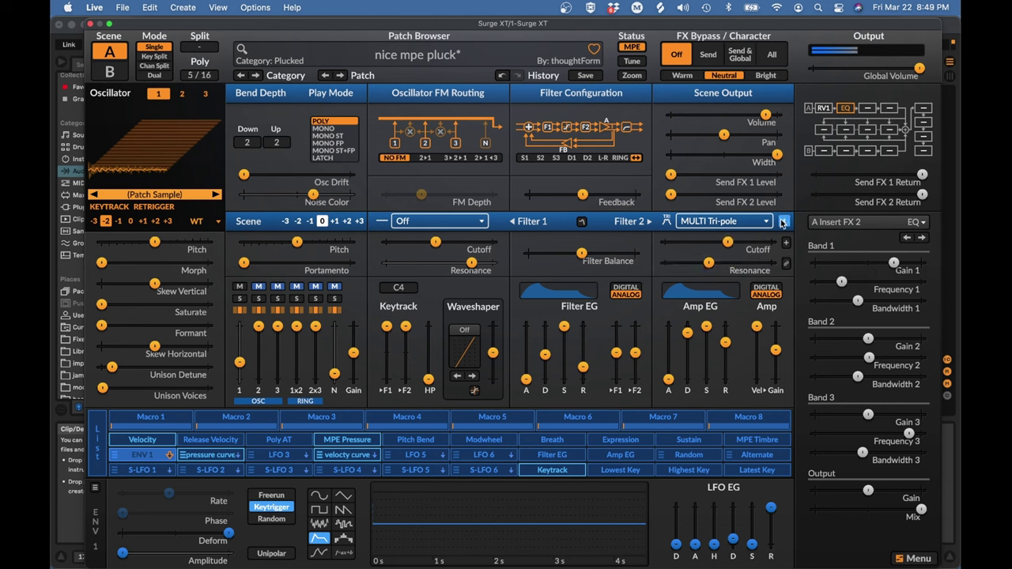
Choose the Low -> High -> Low, First subtype and fine-tune Filter 2 resonance to about 45.88%.
click(783, 222)
click(805, 269)
mouse_move(709, 264)
drag(710, 264, 716, 267)
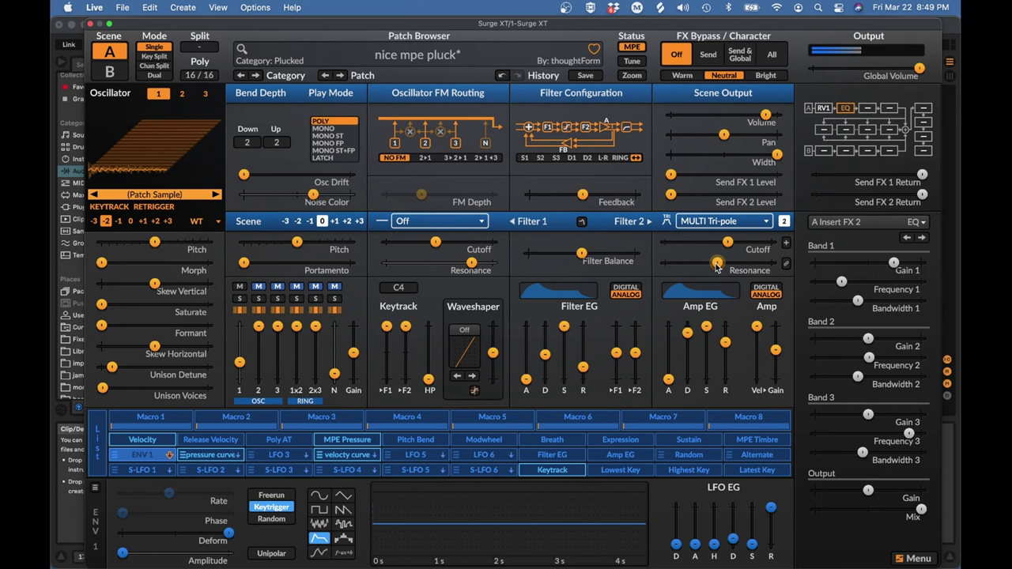
drag(716, 268, 713, 268)
Show Filter 2's response curve and lower its cutoff to about 387 Hz.
click(581, 221)
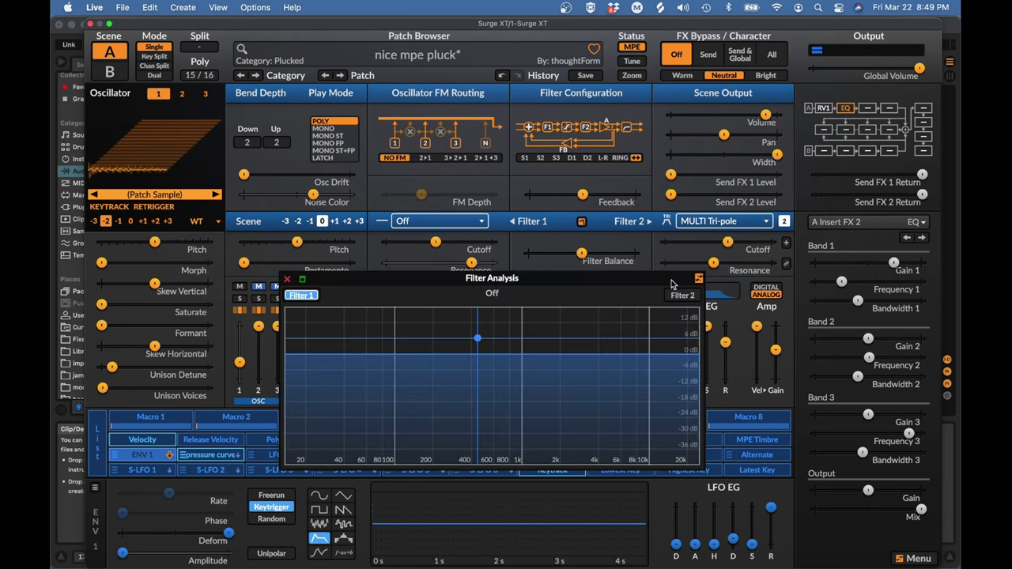
click(683, 296)
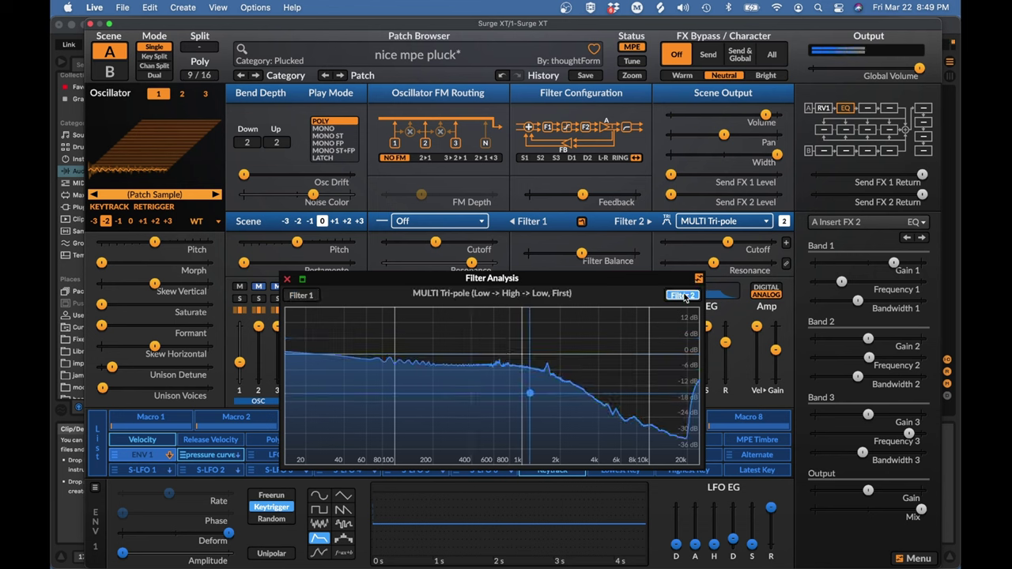
mouse_move(725, 241)
mouse_down()
mouse_move(712, 241)
mouse_move(709, 266)
mouse_move(693, 267)
mouse_move(744, 267)
mouse_move(705, 268)
mouse_up()
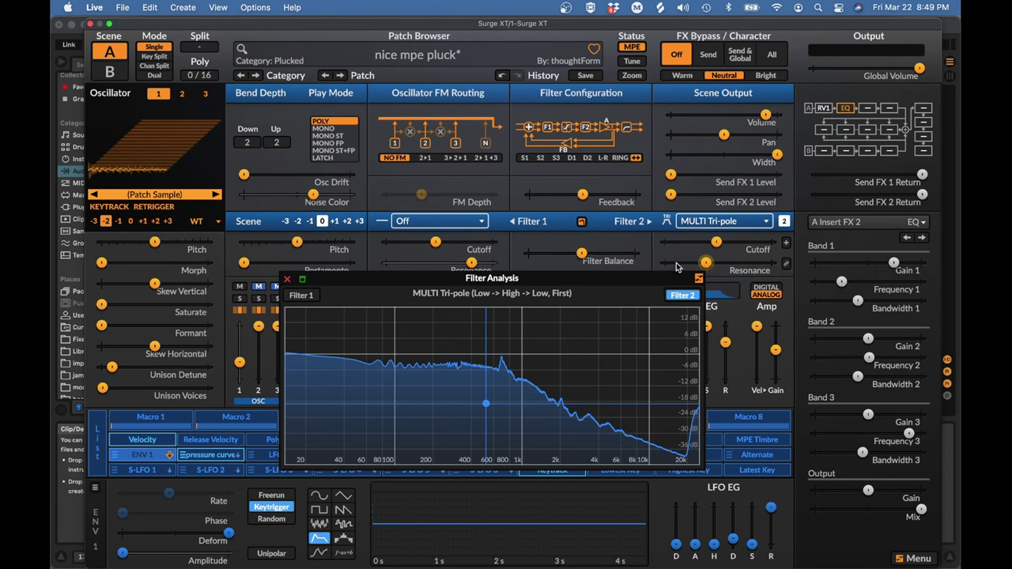
Change the Filter 2 type to Lowpass 12 dB.
click(697, 221)
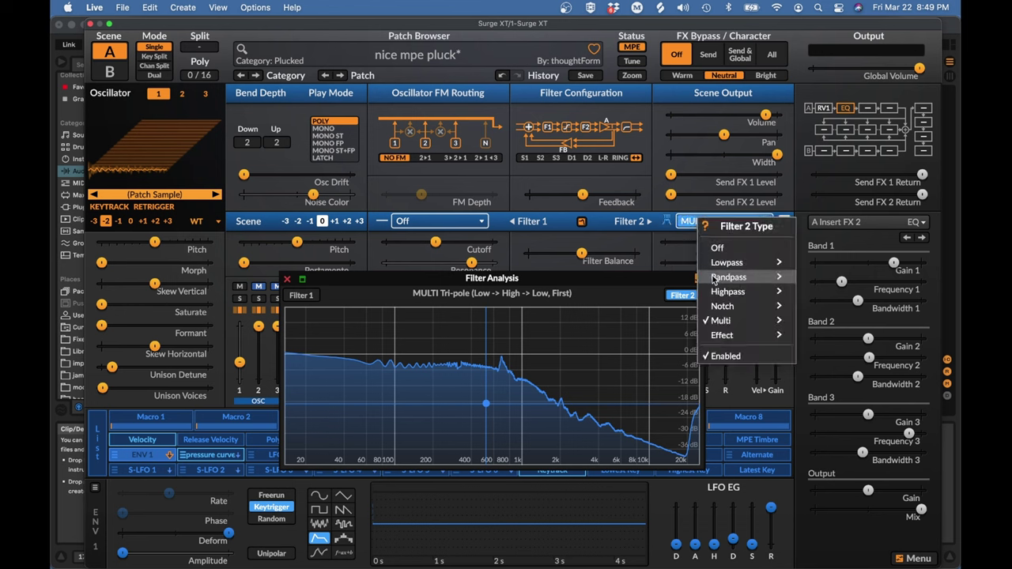
mouse_move(718, 264)
click(823, 264)
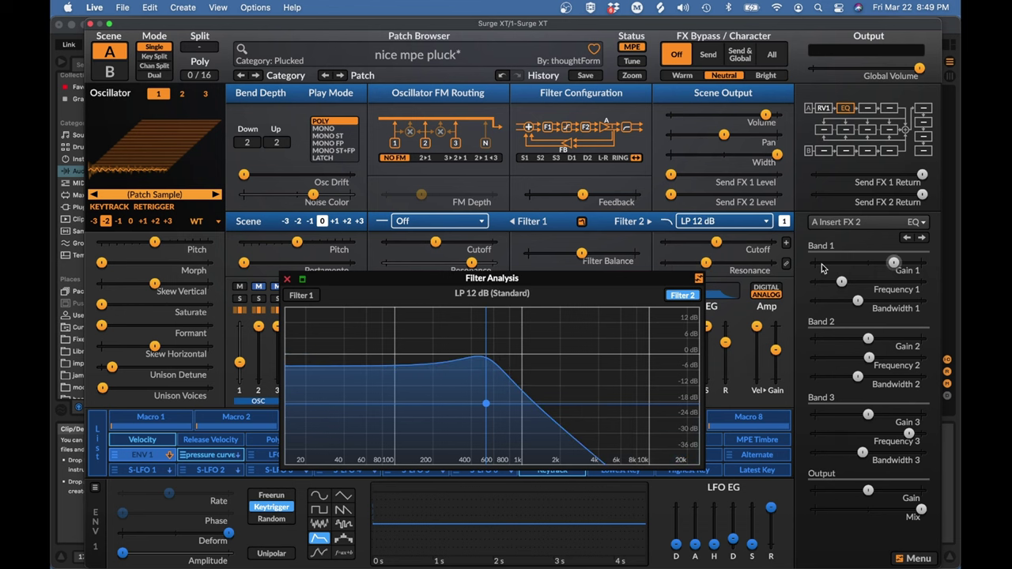
Drive Filter 2 LP 12 dB resonance up to 100% for a sharp peak near 600 Hz.
click(706, 263)
drag(706, 262, 771, 266)
mouse_move(770, 268)
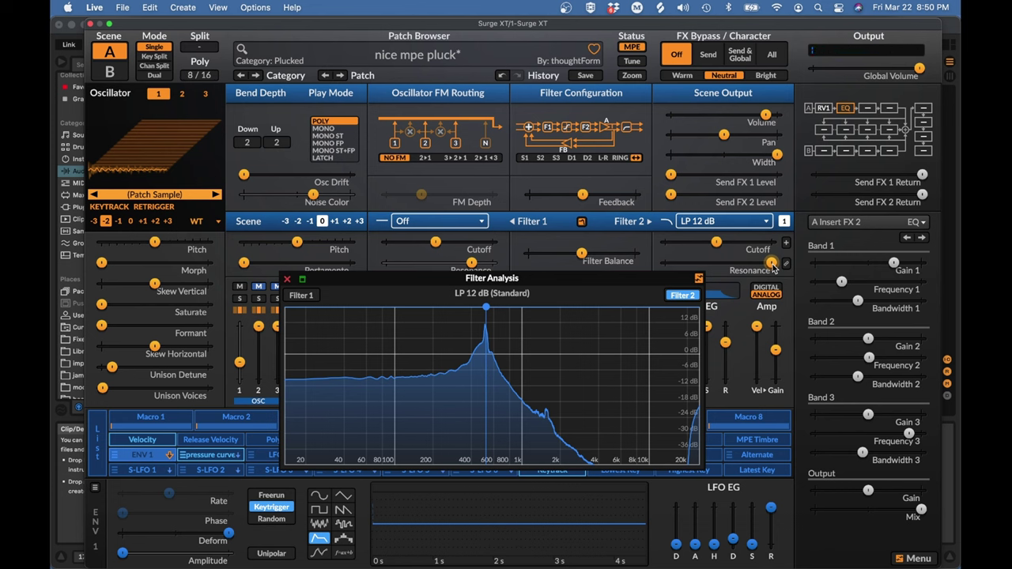
Close the filter analysis and set Osc 1 to Twist with the Modal Resonator engine.
click(287, 278)
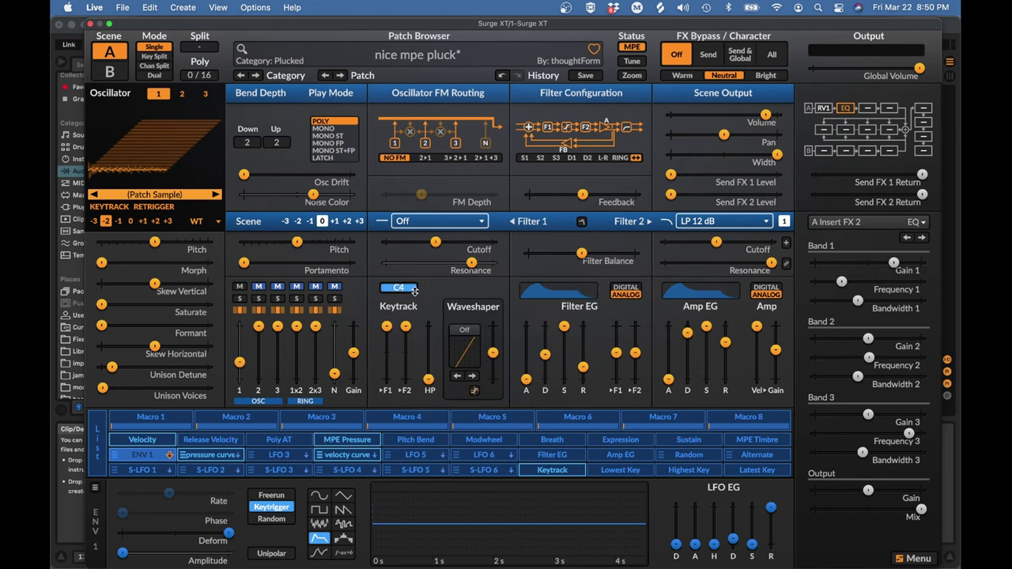
click(206, 221)
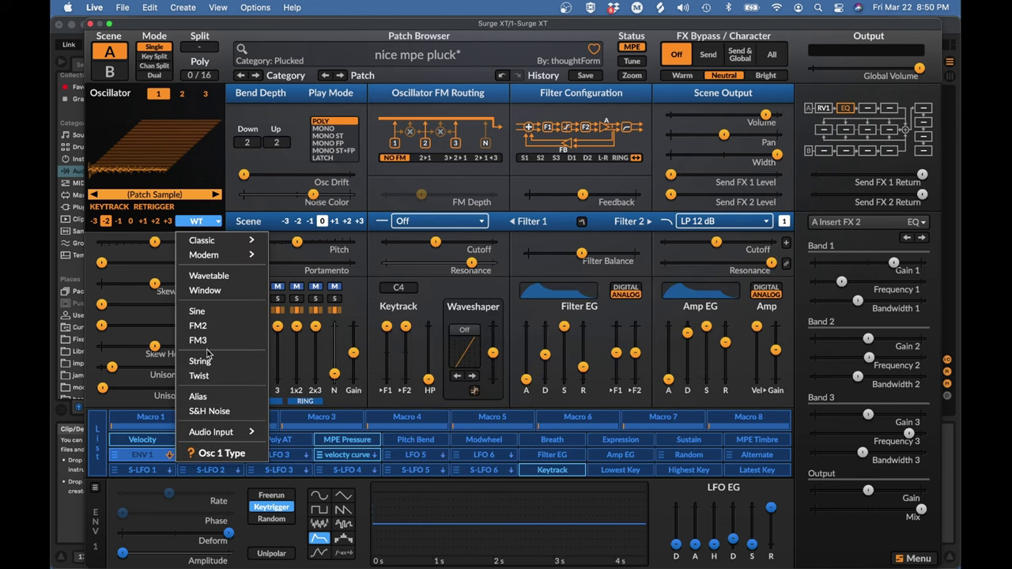
click(204, 376)
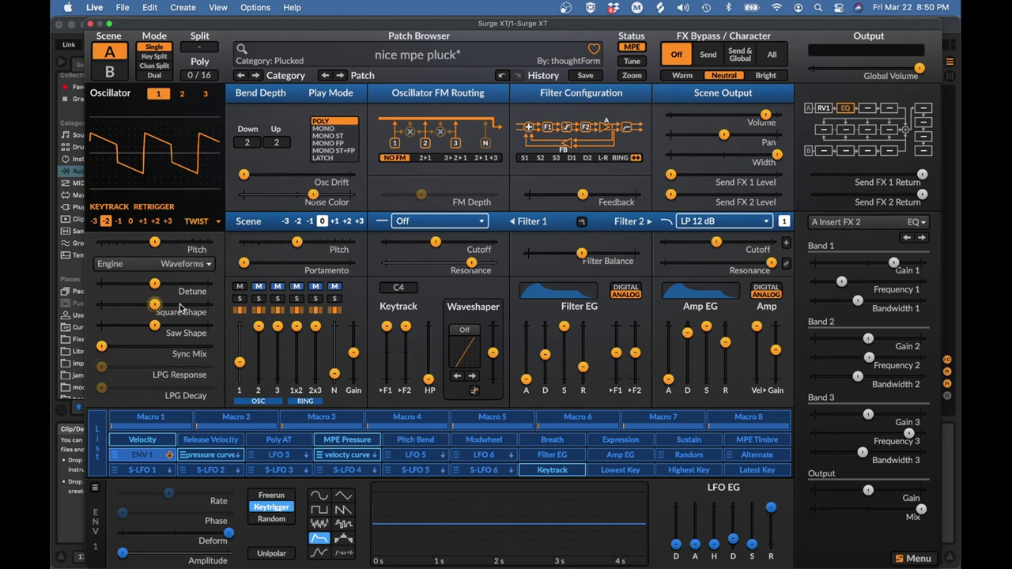
click(187, 264)
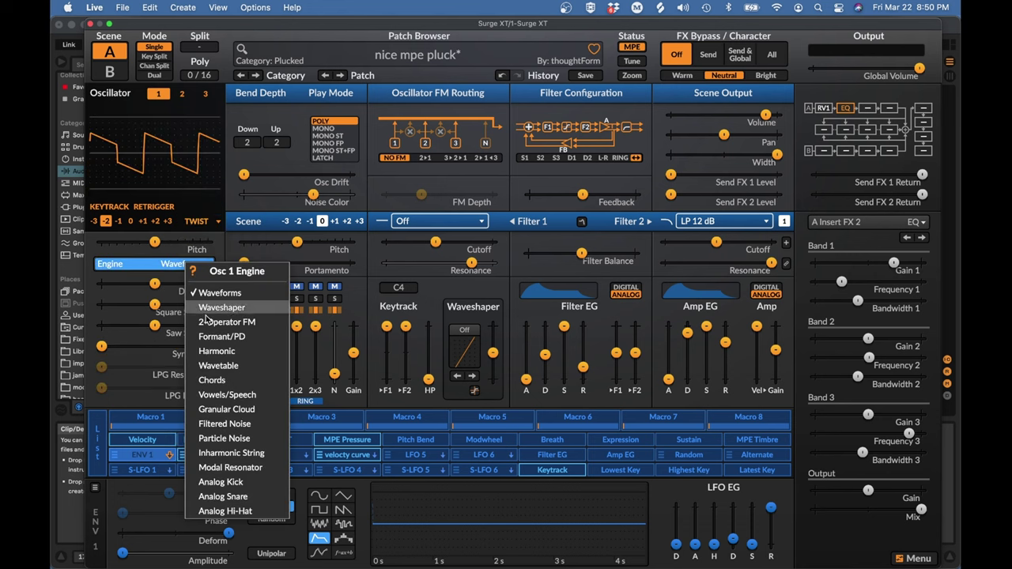
click(221, 467)
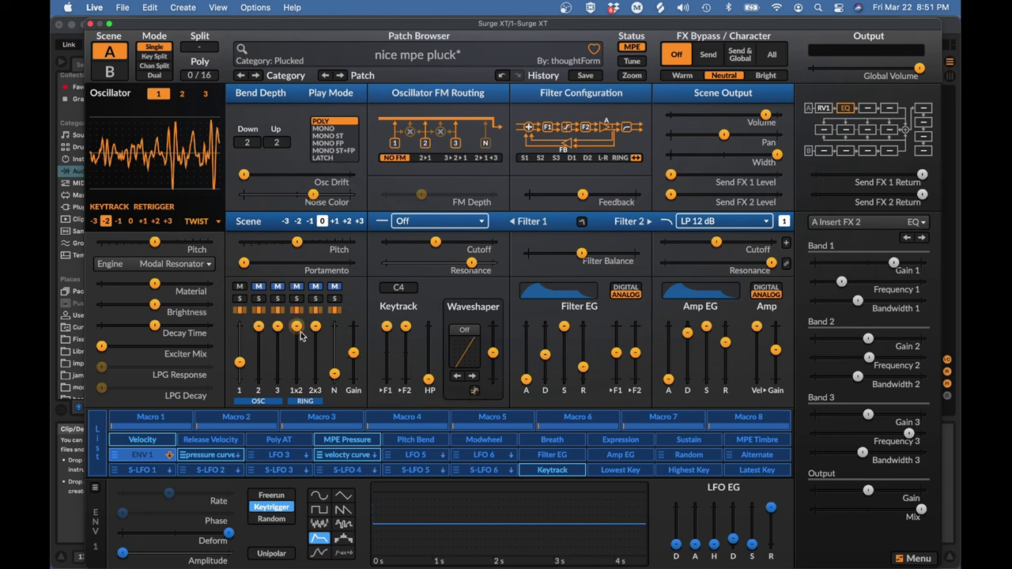
click(256, 304)
click(174, 263)
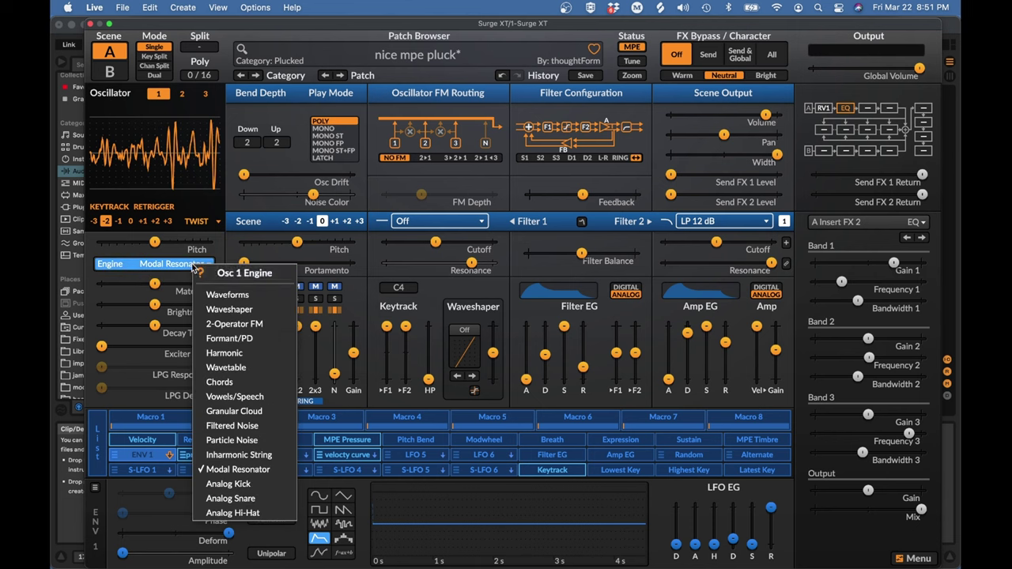
click(221, 381)
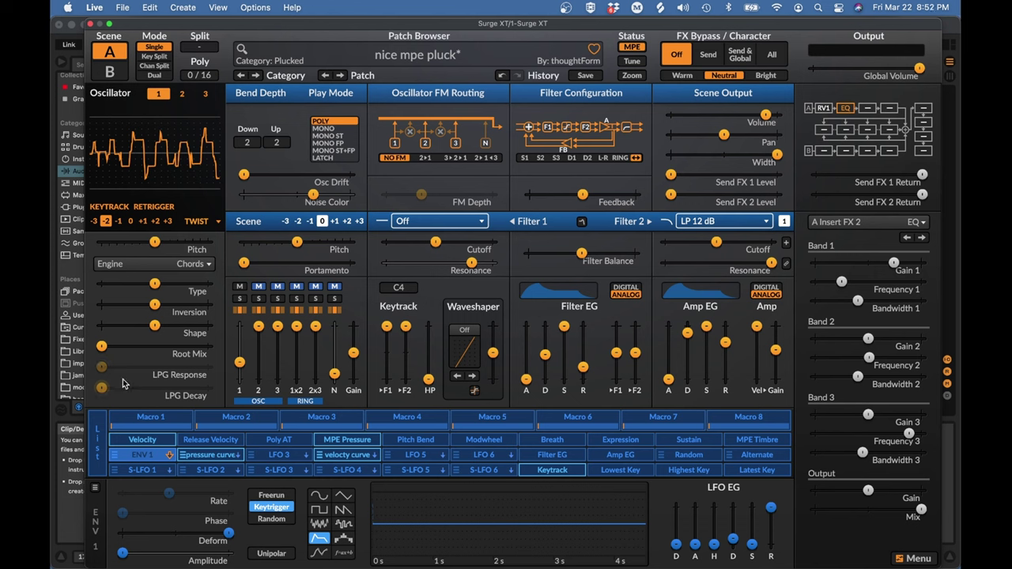
click(201, 265)
click(174, 380)
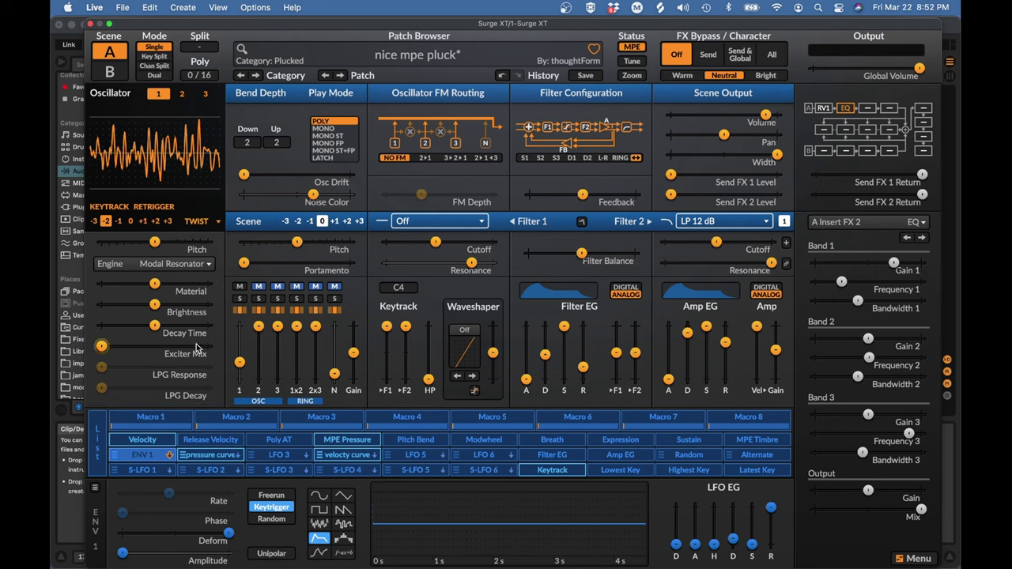
Enable LPG Response and turn up LPG Response (about 22%) and LPG Decay.
right_click(161, 374)
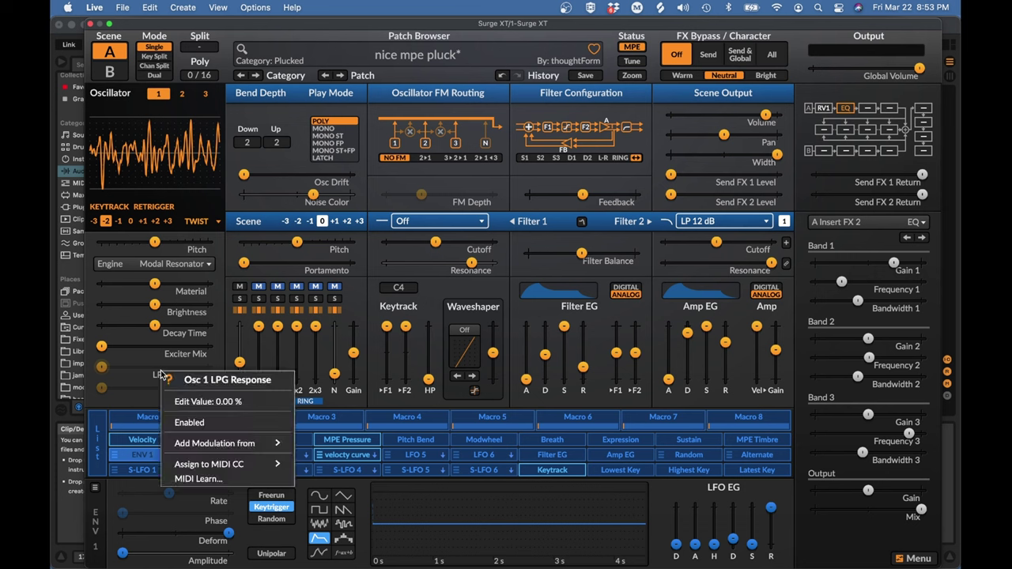
click(189, 425)
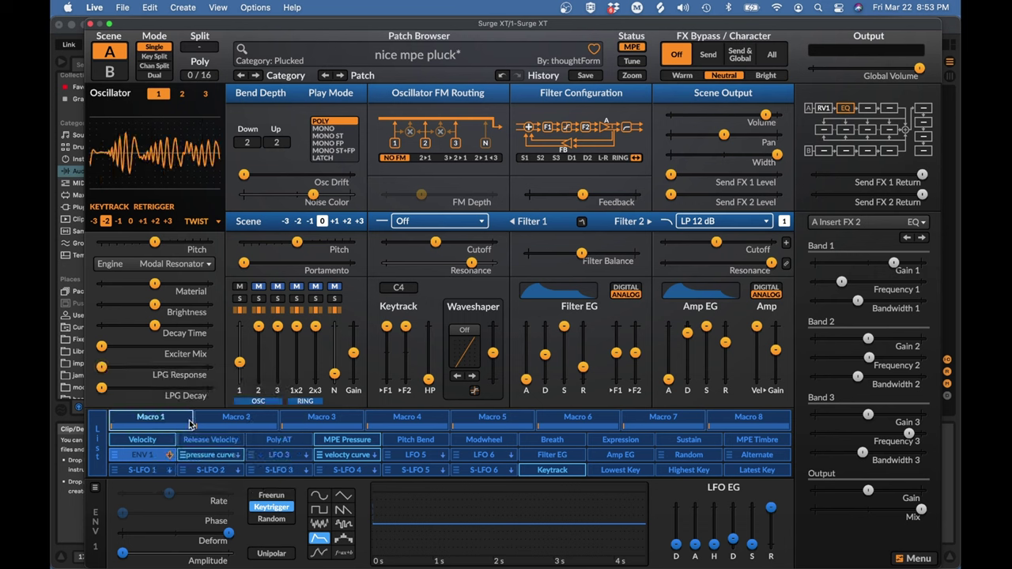
drag(101, 367, 208, 367)
drag(102, 389, 194, 388)
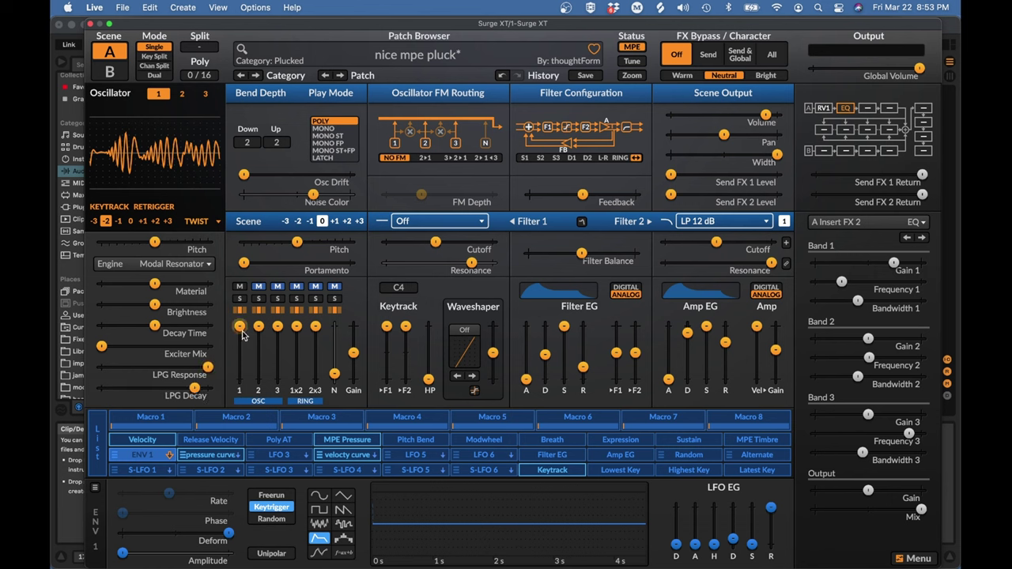
mouse_move(241, 367)
mouse_move(194, 390)
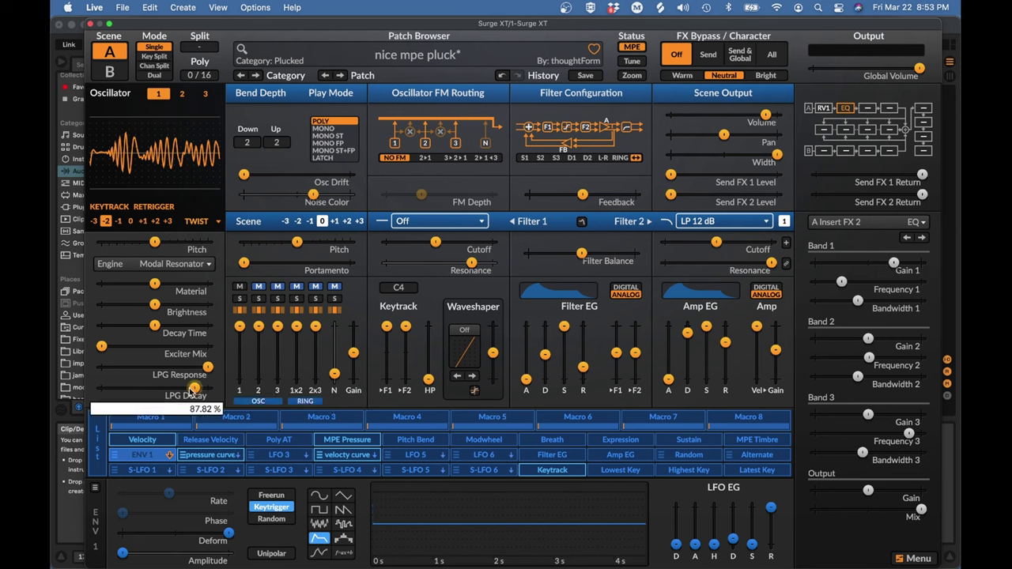
Lower Osc 1's mixer volume and modulate it by the velocity curve.
drag(239, 326, 237, 355)
right_click(238, 356)
mouse_move(268, 403)
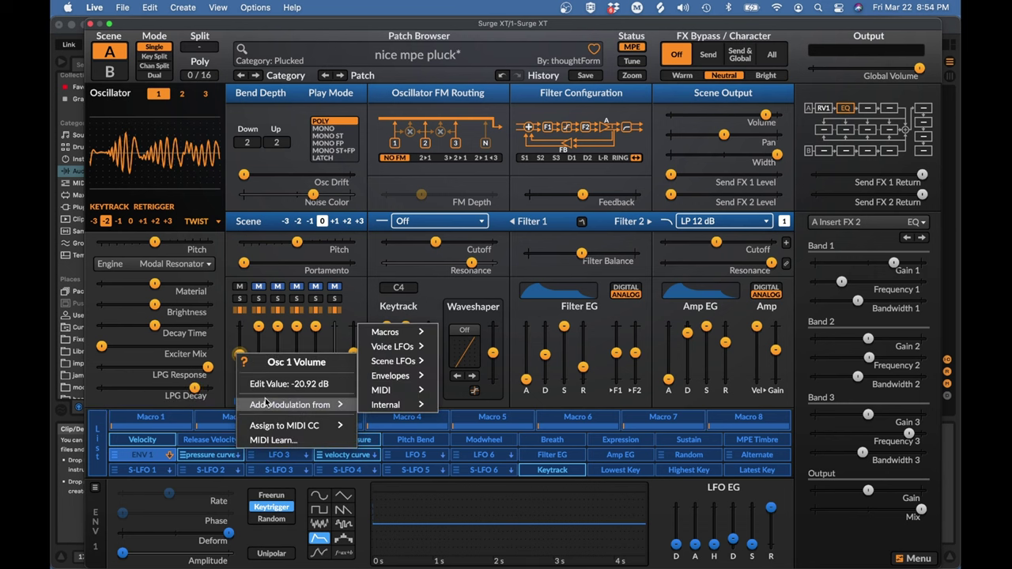
mouse_move(362, 387)
mouse_move(397, 383)
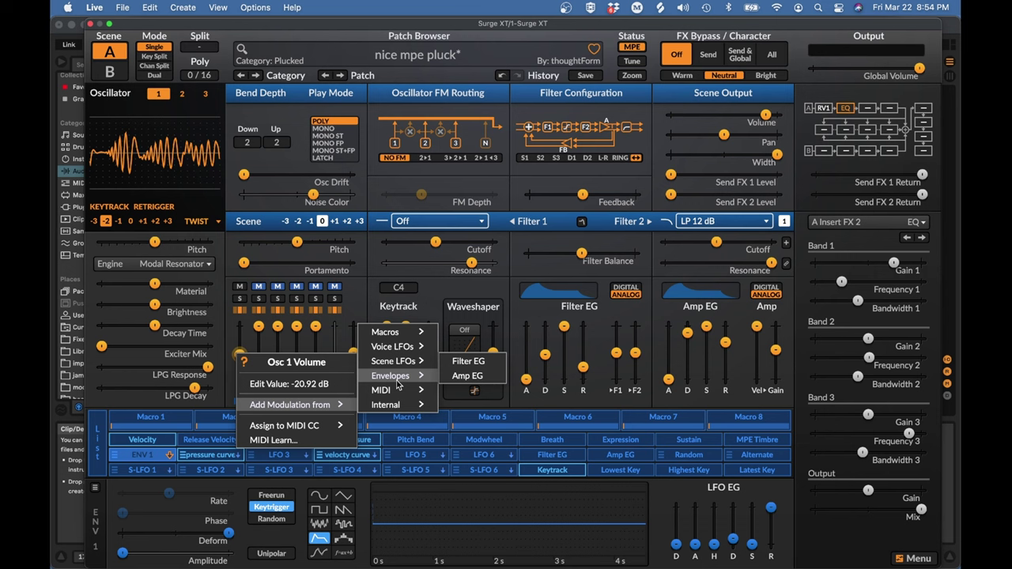
mouse_move(392, 346)
mouse_move(498, 318)
click(568, 291)
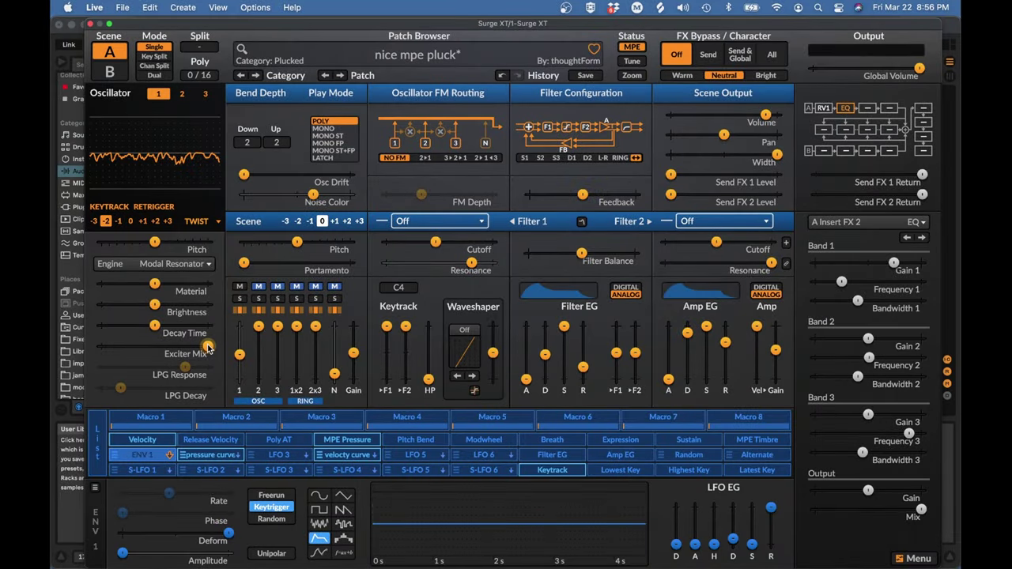
drag(207, 348, 143, 348)
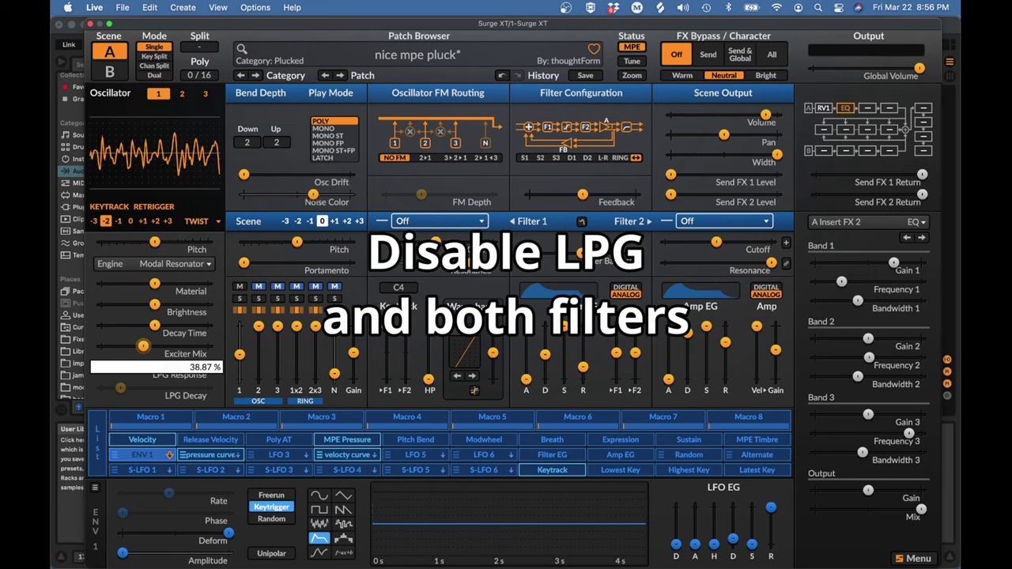
click(157, 325)
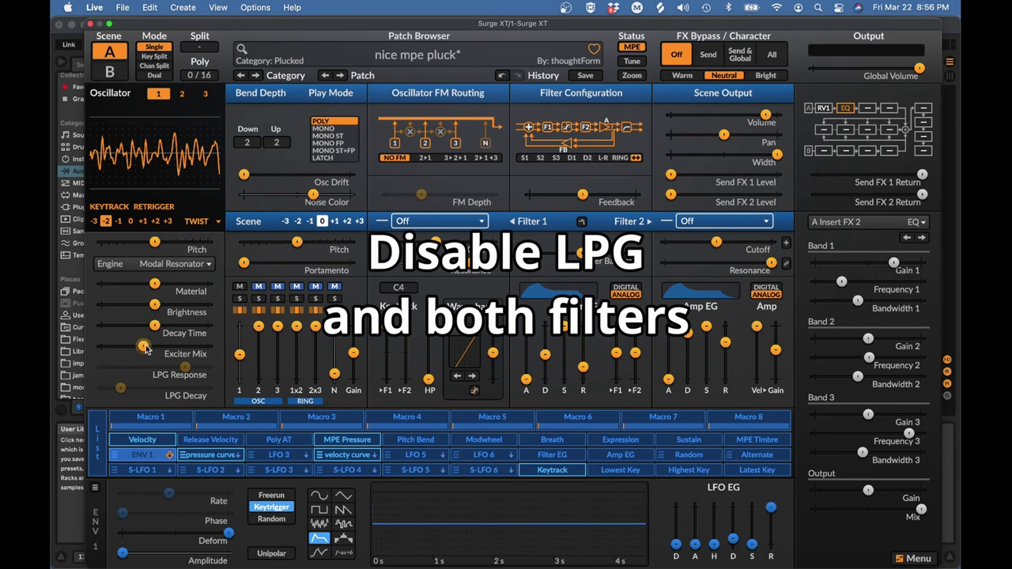
mouse_move(143, 348)
drag(143, 348, 206, 352)
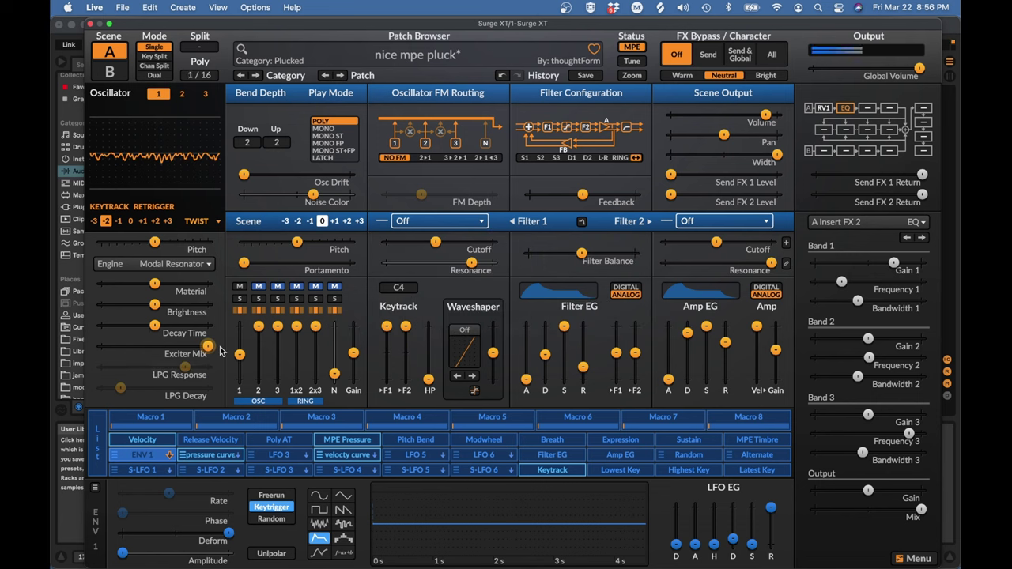
mouse_move(220, 351)
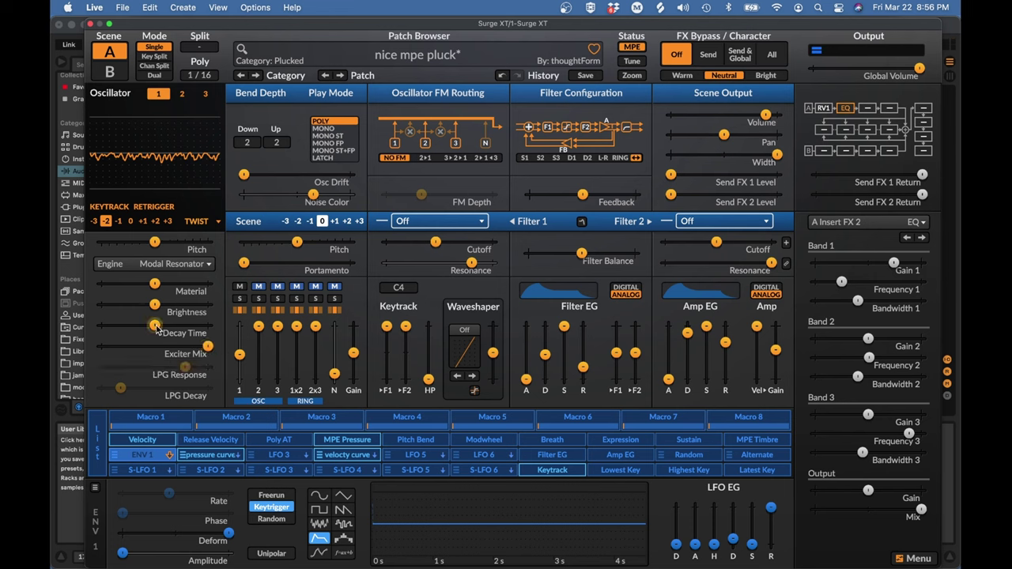
Try shorter Decay Time and higher Brightness, then reset both to 50%.
mouse_move(156, 327)
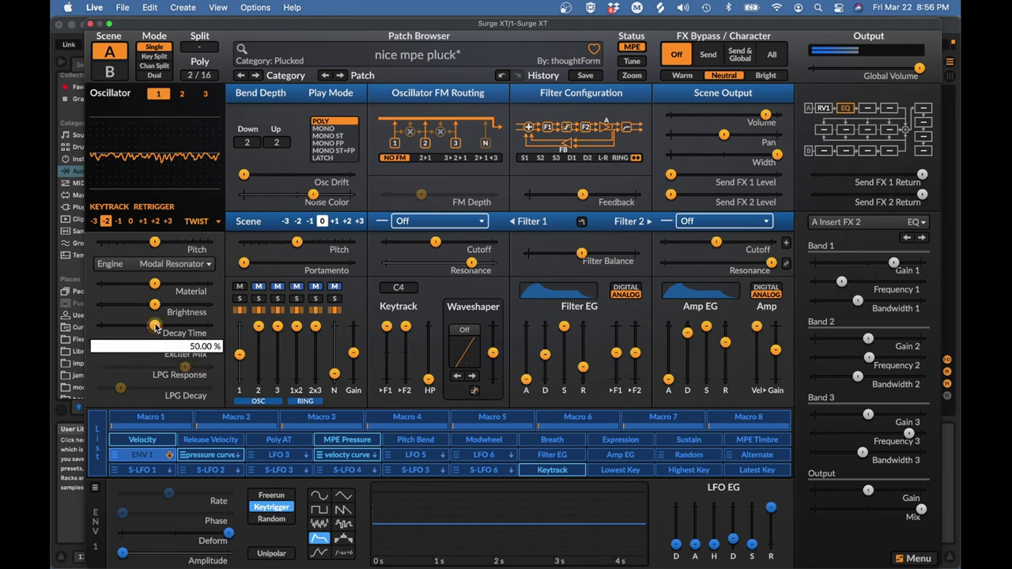
mouse_move(156, 326)
mouse_down()
mouse_move(188, 326)
mouse_move(118, 325)
mouse_move(196, 326)
mouse_move(120, 325)
mouse_move(176, 326)
mouse_up()
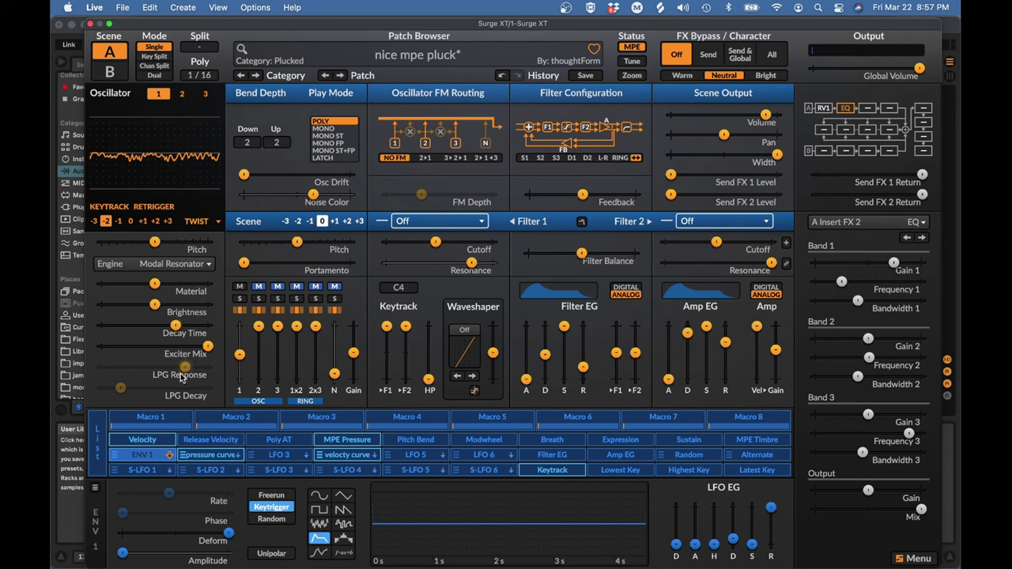
double_click(174, 325)
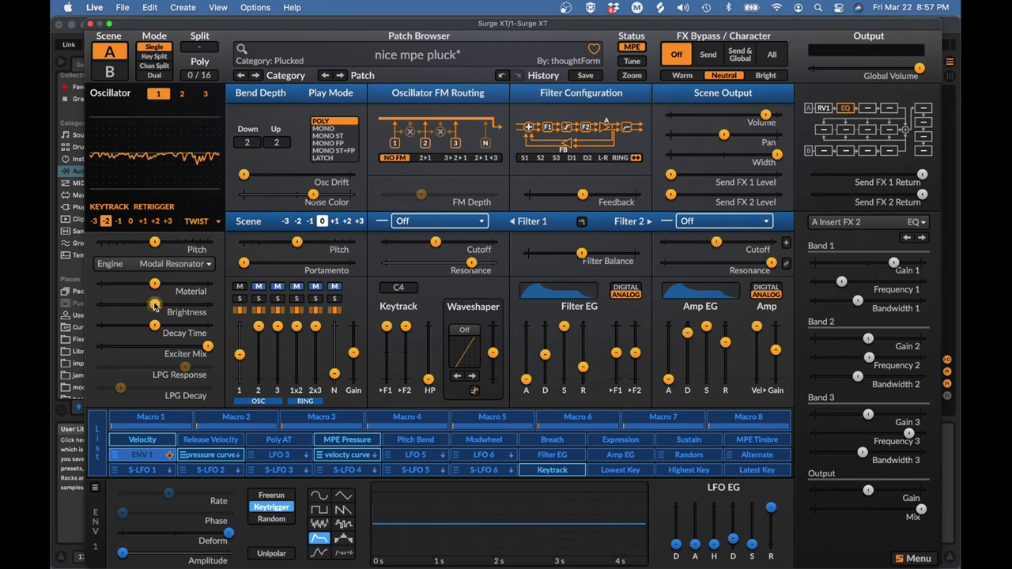
mouse_move(154, 304)
mouse_down()
mouse_move(190, 303)
mouse_move(57, 307)
mouse_move(206, 304)
mouse_move(96, 303)
mouse_move(135, 304)
mouse_up()
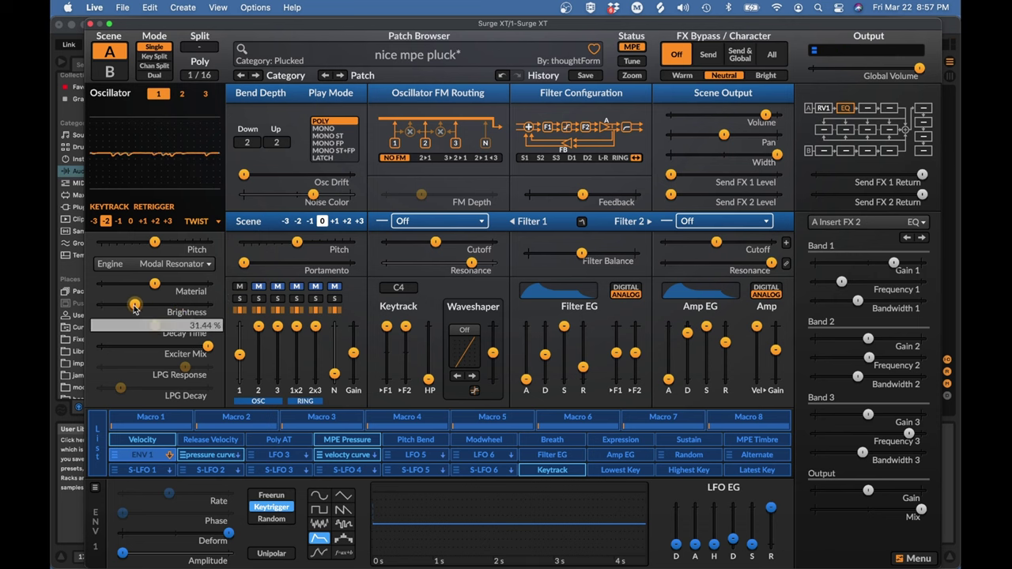
double_click(135, 304)
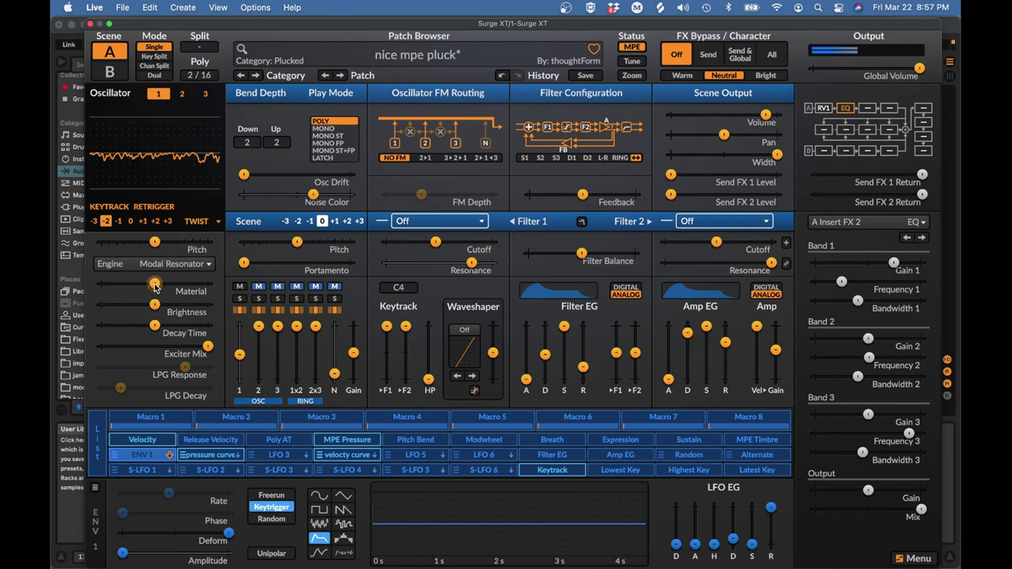
Sweep Material, then set Brightness to about 28% and Material to about 64%.
mouse_move(155, 285)
mouse_down()
mouse_move(123, 285)
mouse_move(197, 283)
mouse_move(119, 283)
mouse_move(203, 283)
mouse_move(131, 283)
mouse_move(167, 283)
mouse_move(154, 284)
mouse_up()
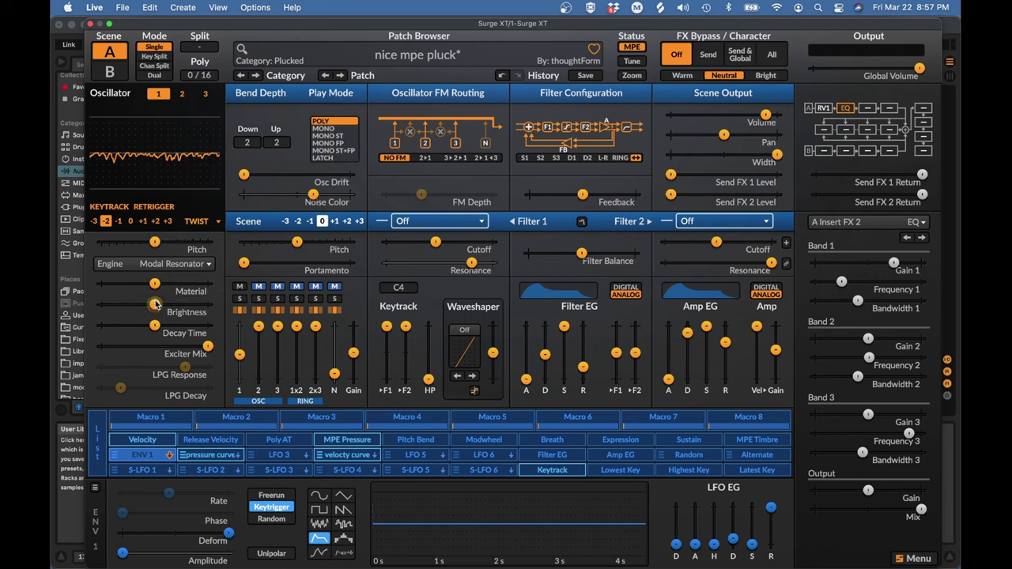
click(156, 306)
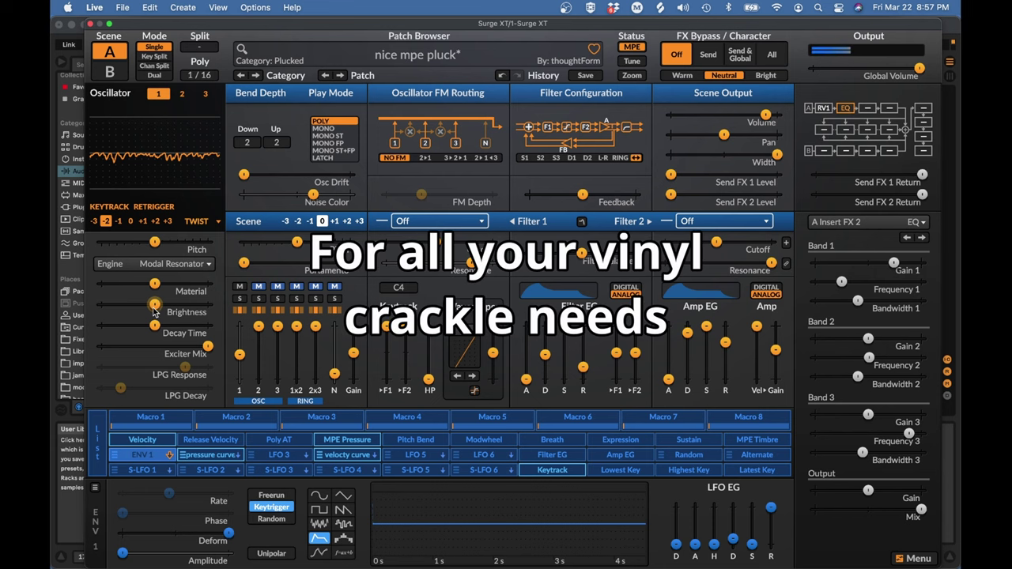
drag(155, 308, 76, 298)
drag(154, 283, 162, 307)
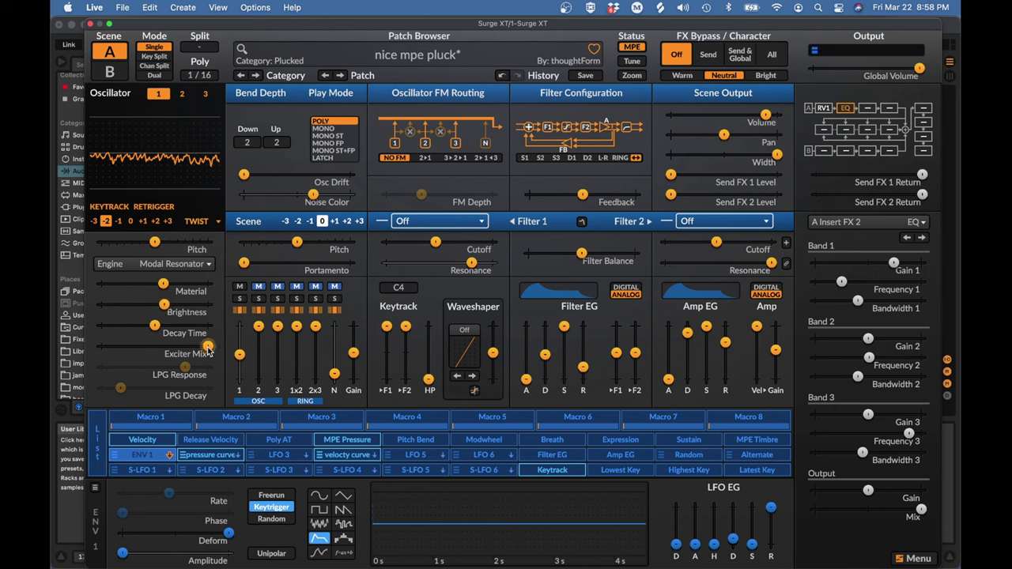
Pull Exciter Mix down from 100%, then open and dismiss the LPG Response options.
mouse_move(208, 348)
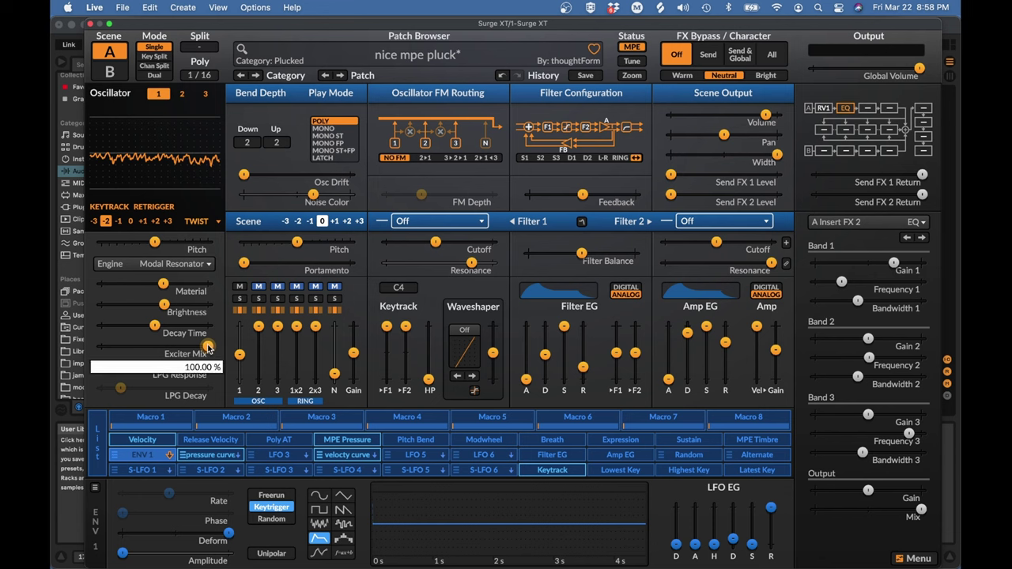
drag(208, 348, 100, 350)
mouse_move(156, 350)
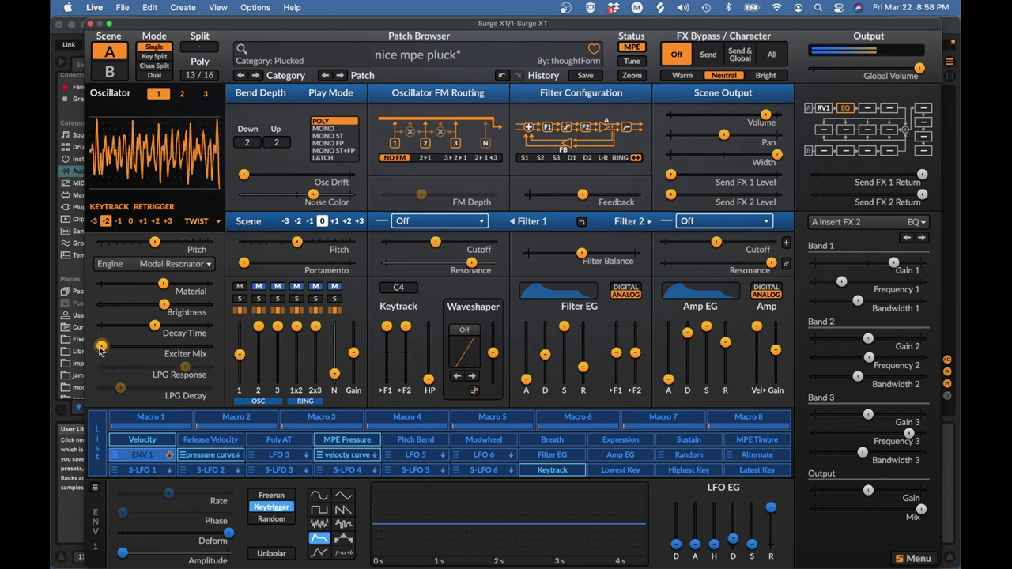
right_click(185, 368)
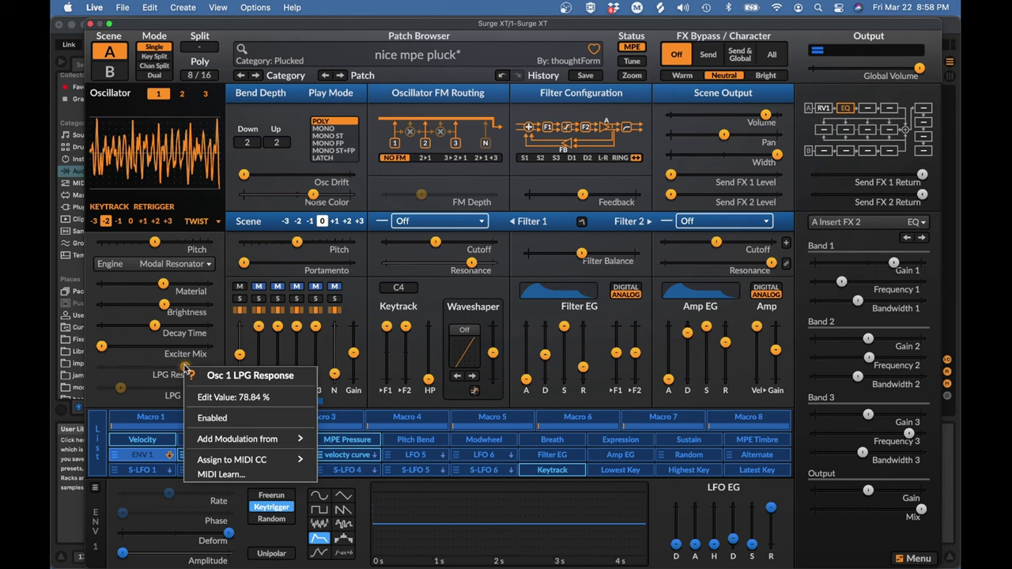
click(212, 417)
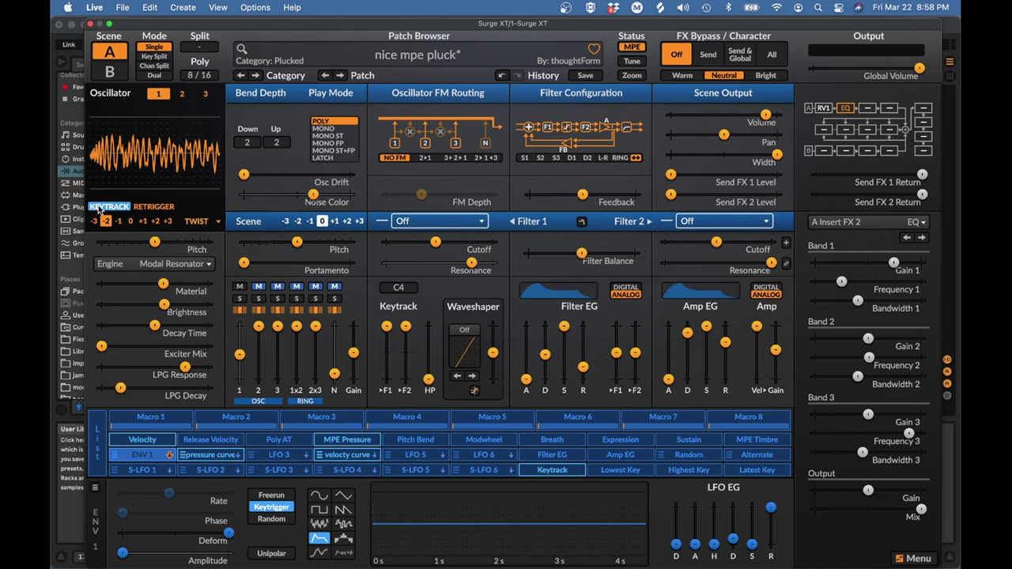
Leave Filter 1 on Off and move Surge XT aside to reveal the physicalTut2 arrangement.
mouse_move(145, 322)
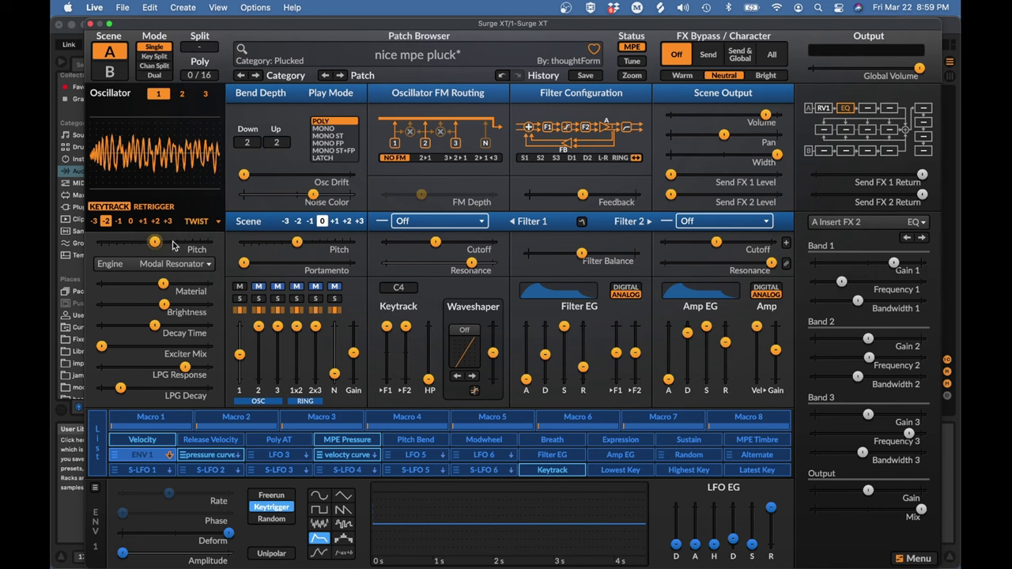
click(431, 223)
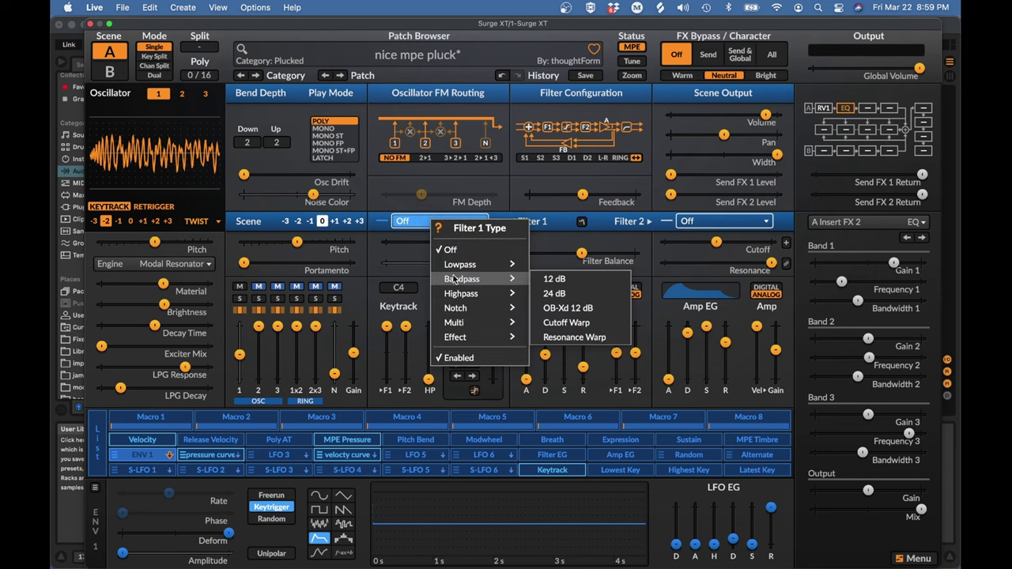
click(414, 228)
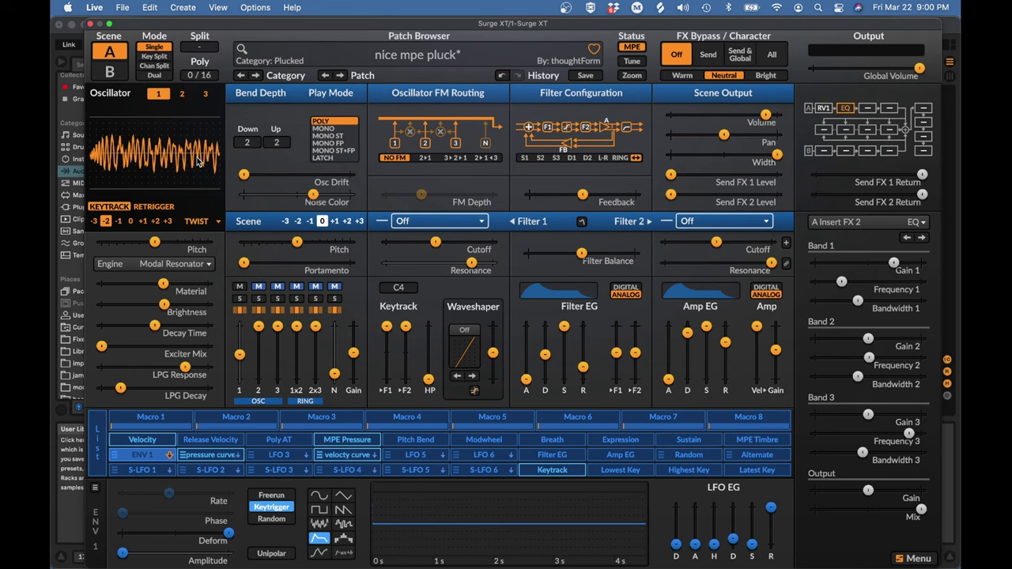
drag(185, 24, 881, 175)
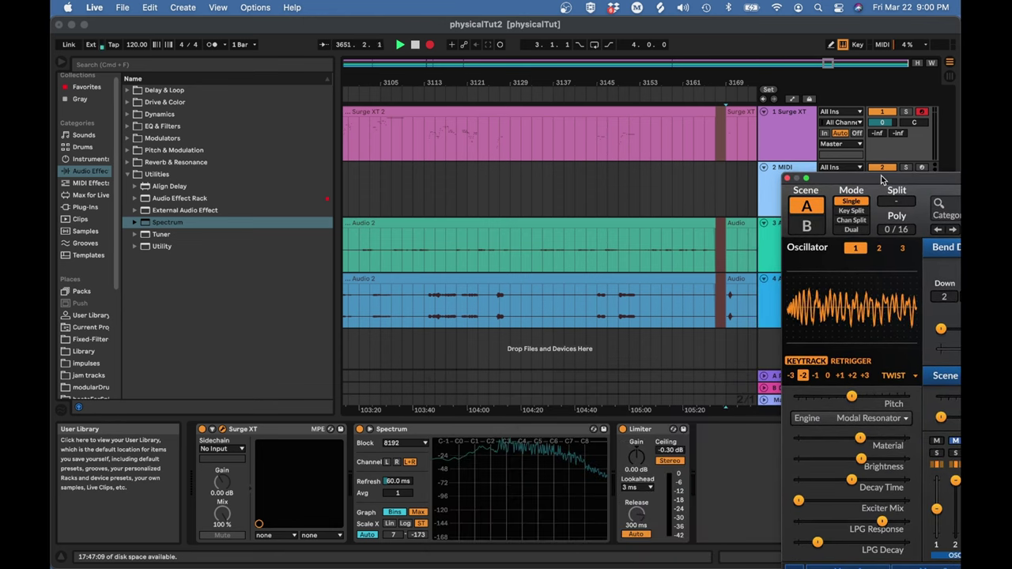
Expand the Spectrum device after Surge XT into a large spectrum graph.
click(369, 430)
click(369, 429)
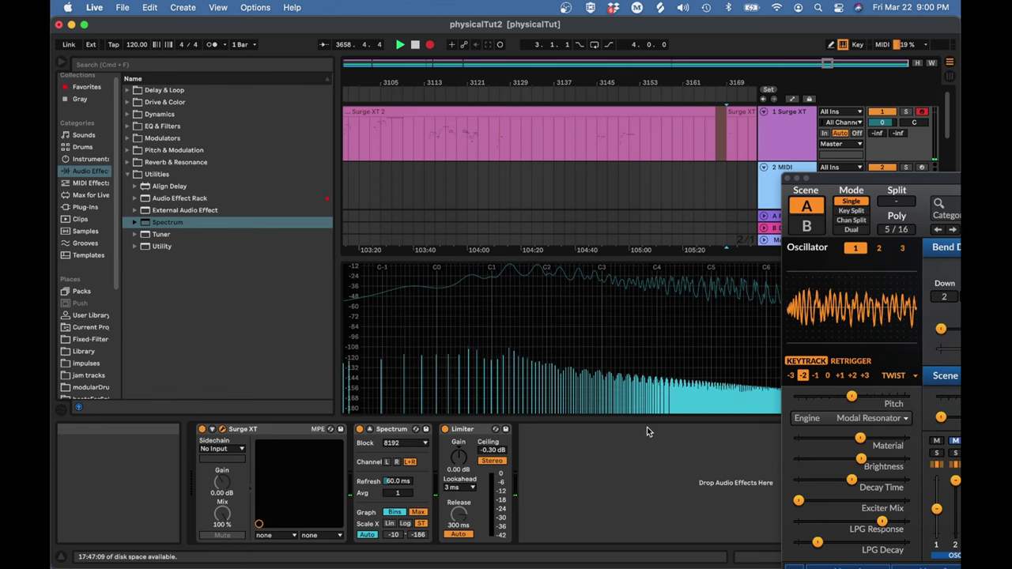
mouse_move(860, 438)
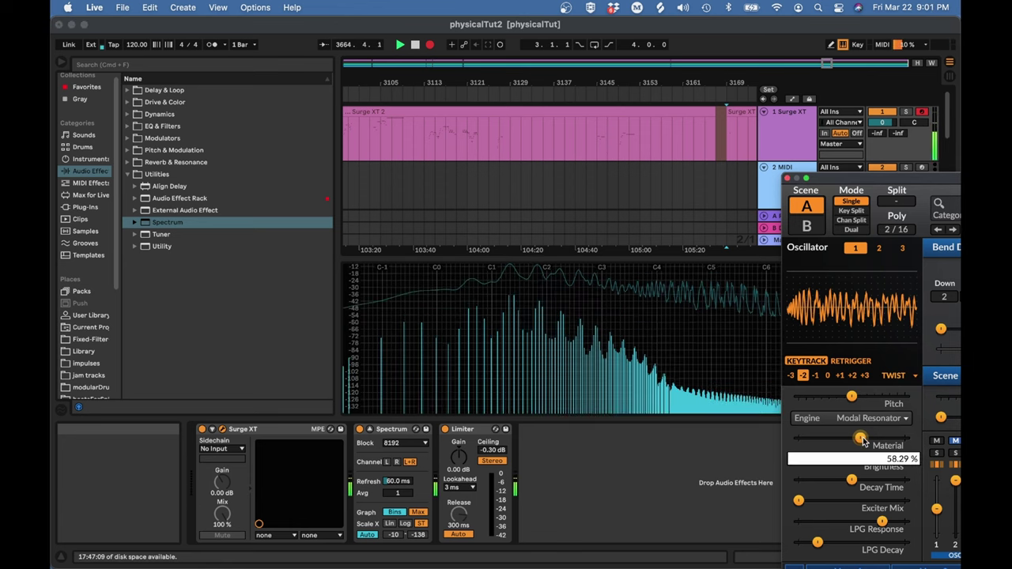
Sweep Material from about 58% down to near zero, then back up to about 27%.
drag(861, 439, 823, 439)
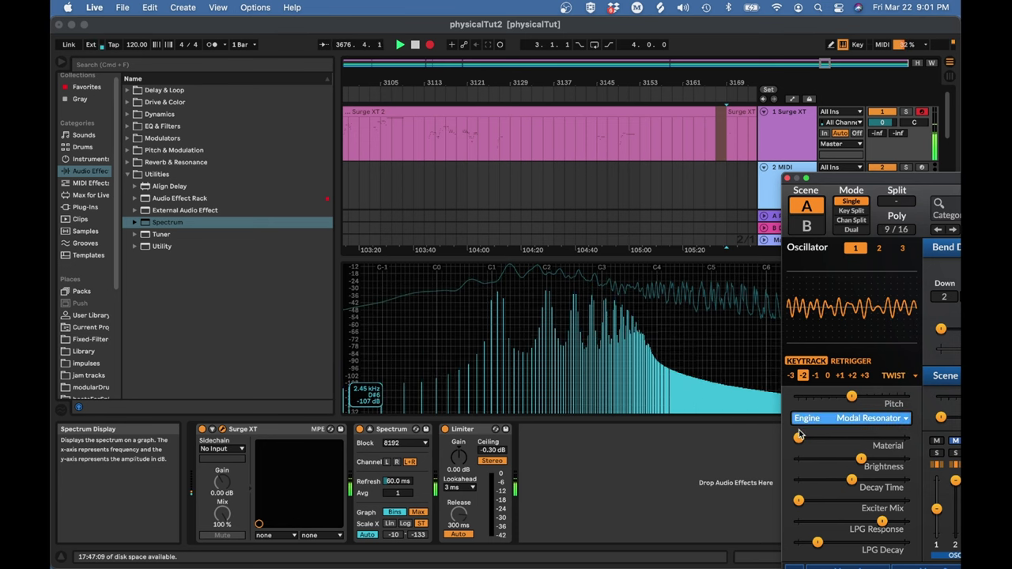
mouse_move(799, 440)
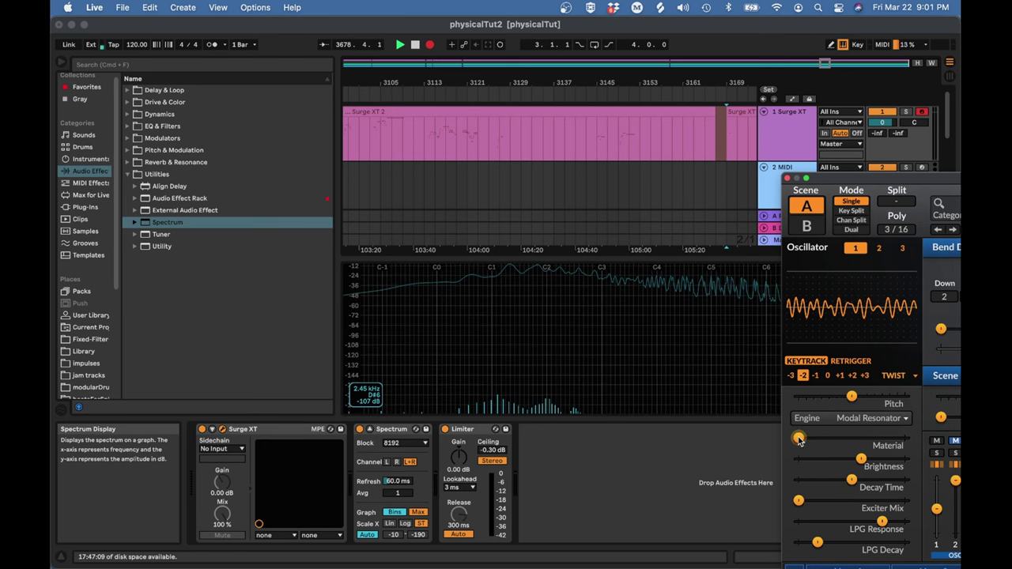
drag(800, 440, 843, 438)
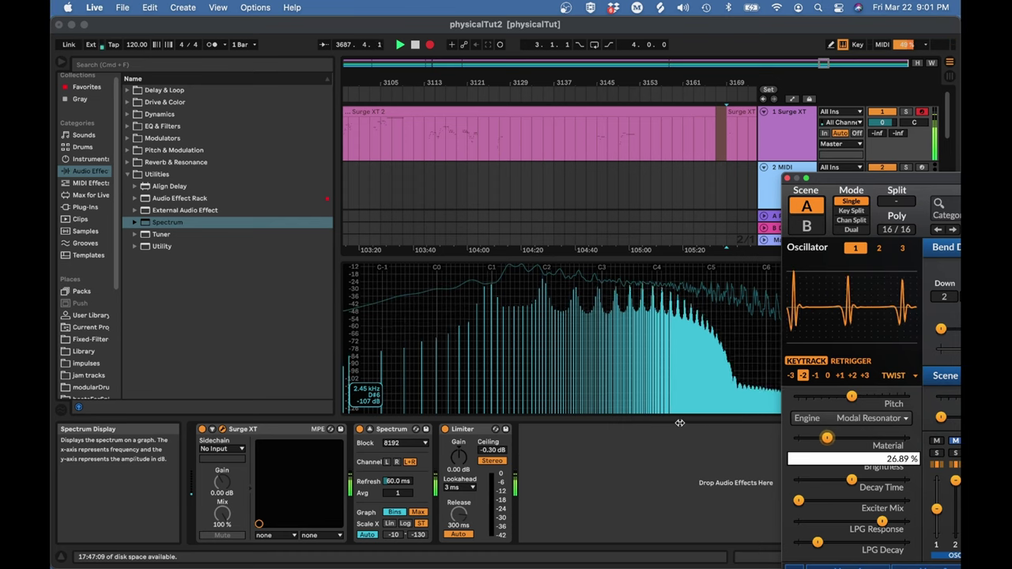
Fine-tune Material to about 31%, lengthen LPG Decay, and bring the full Surge XT editor forward.
mouse_move(679, 423)
mouse_down()
mouse_move(667, 421)
mouse_move(684, 420)
mouse_up()
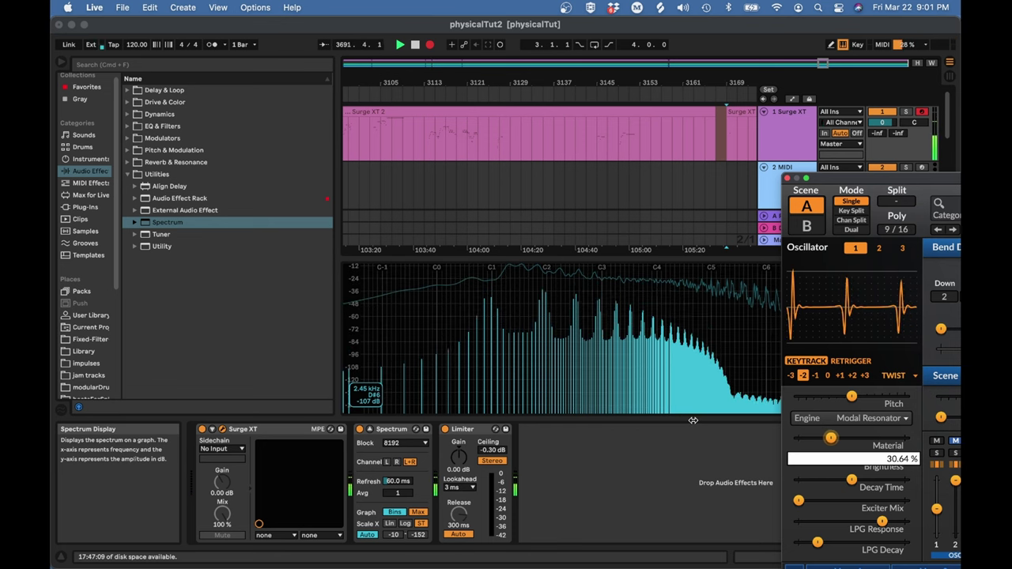
drag(693, 420, 694, 420)
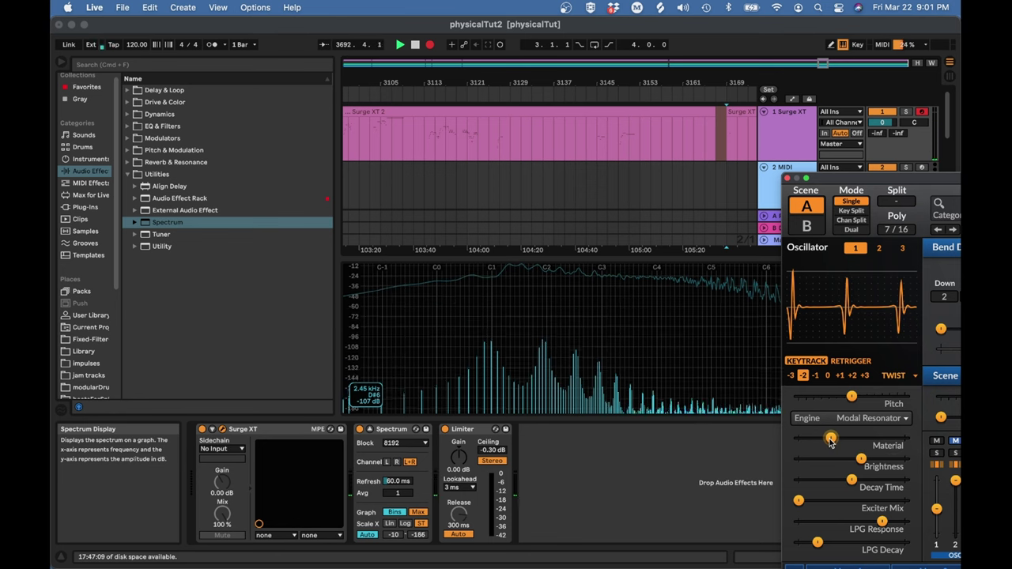
drag(830, 440, 830, 442)
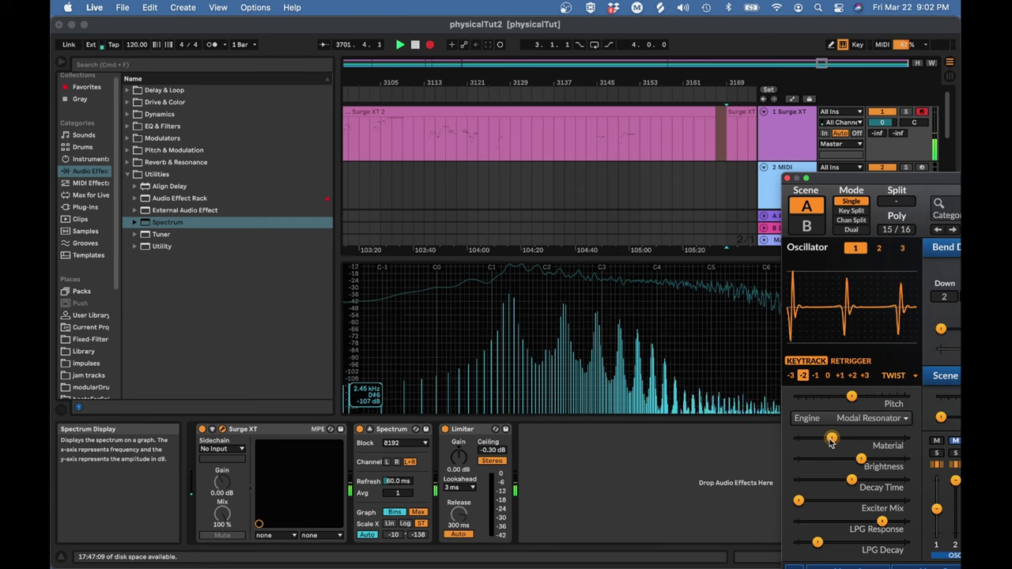
drag(818, 545, 905, 521)
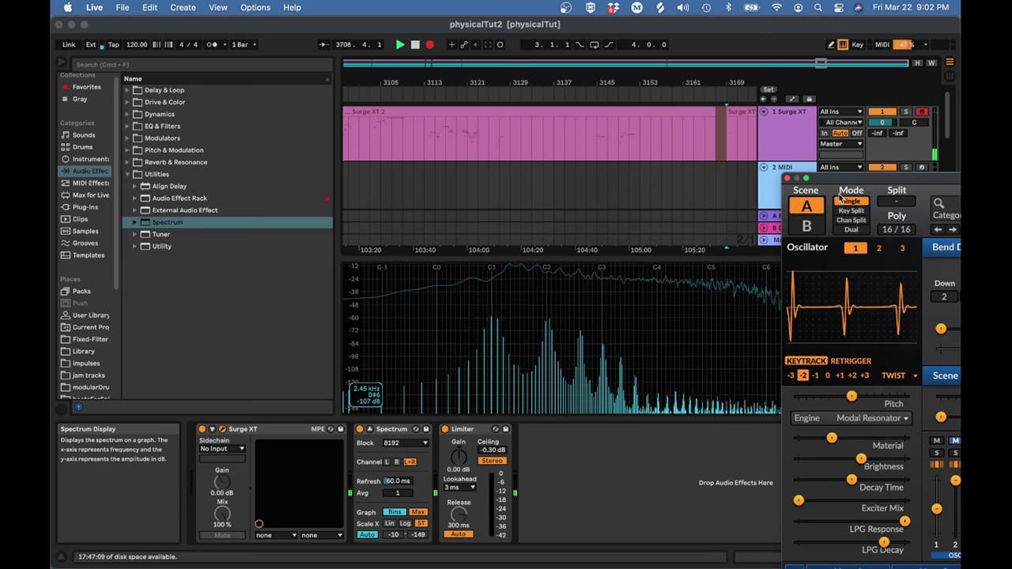
drag(823, 173, 108, 47)
Cut the Amp EG release from 1.620 s to about 0.03 s, then raise it to roughly 0.1 s.
click(705, 367)
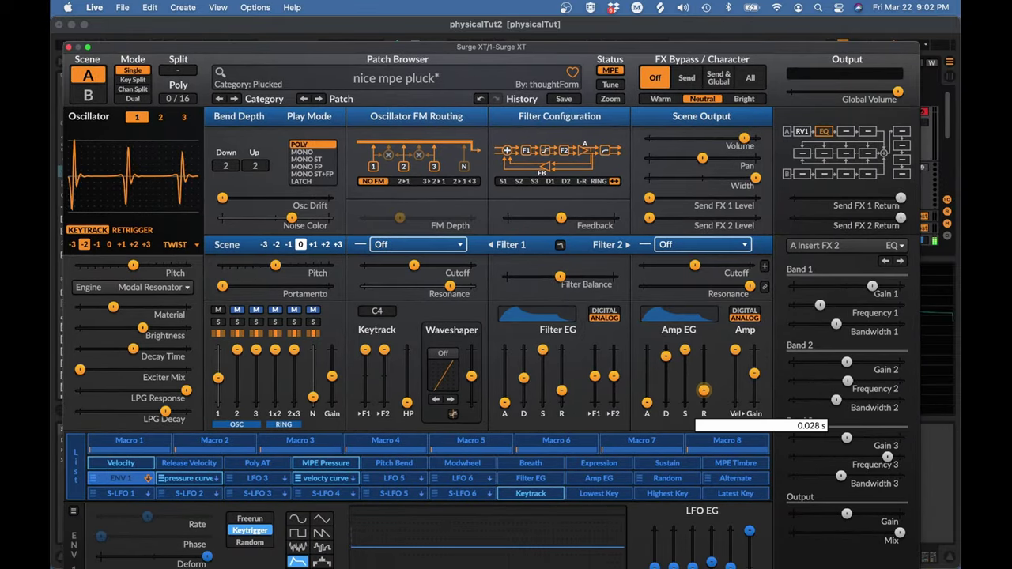
drag(704, 391, 702, 390)
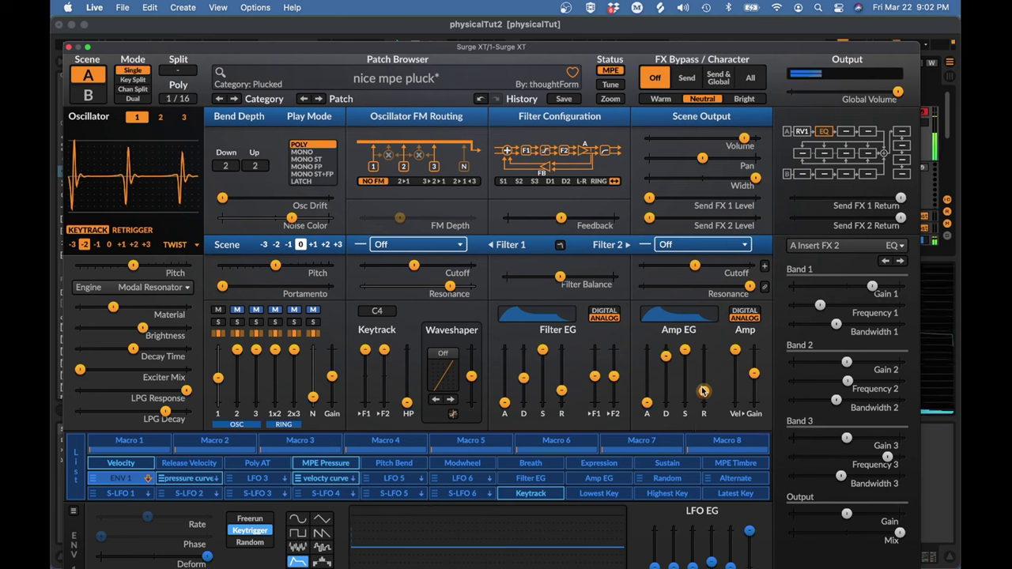
drag(703, 390, 702, 384)
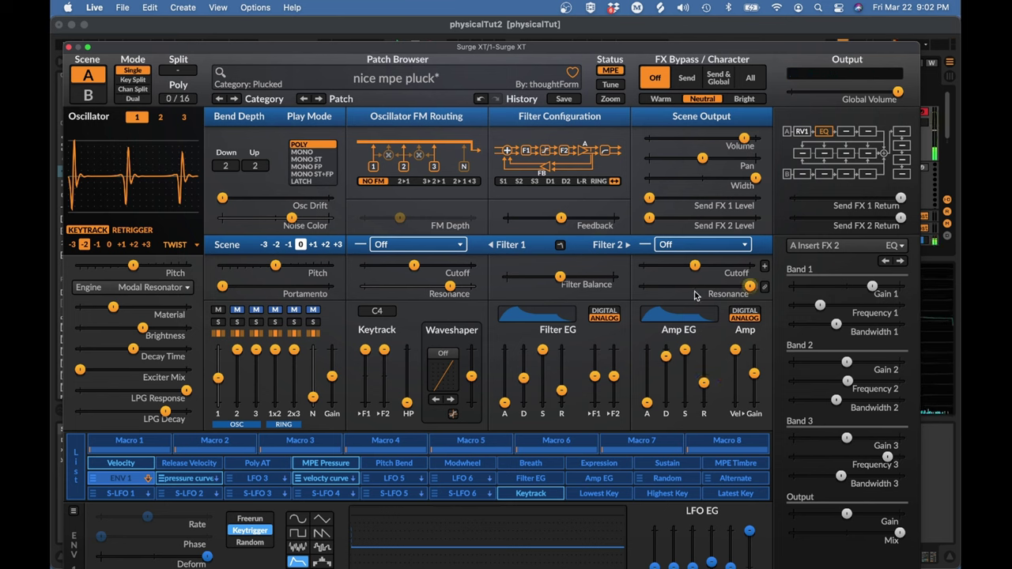
mouse_move(646, 401)
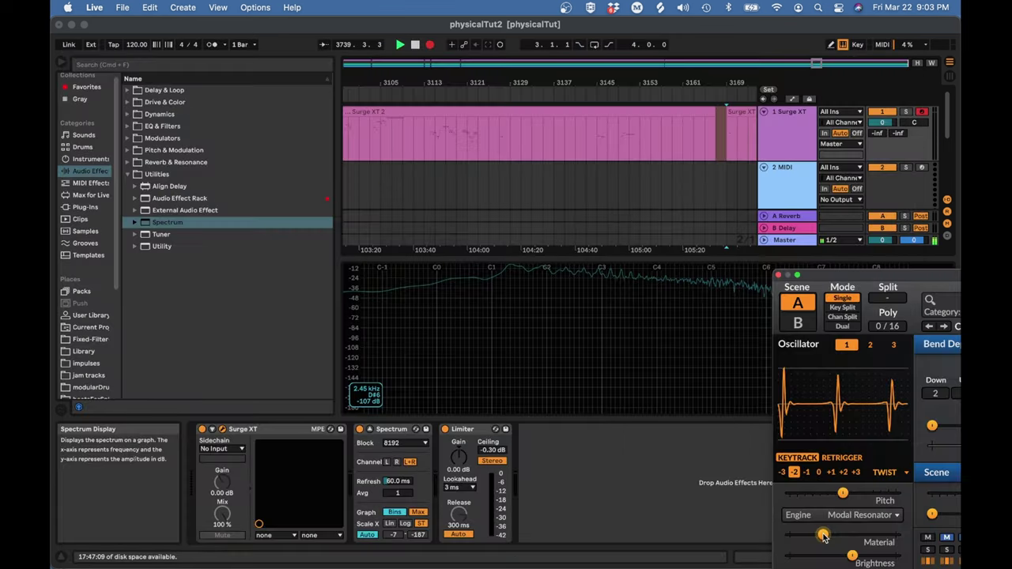
Push Material past 77%, then ease it back to about 58%.
mouse_move(824, 537)
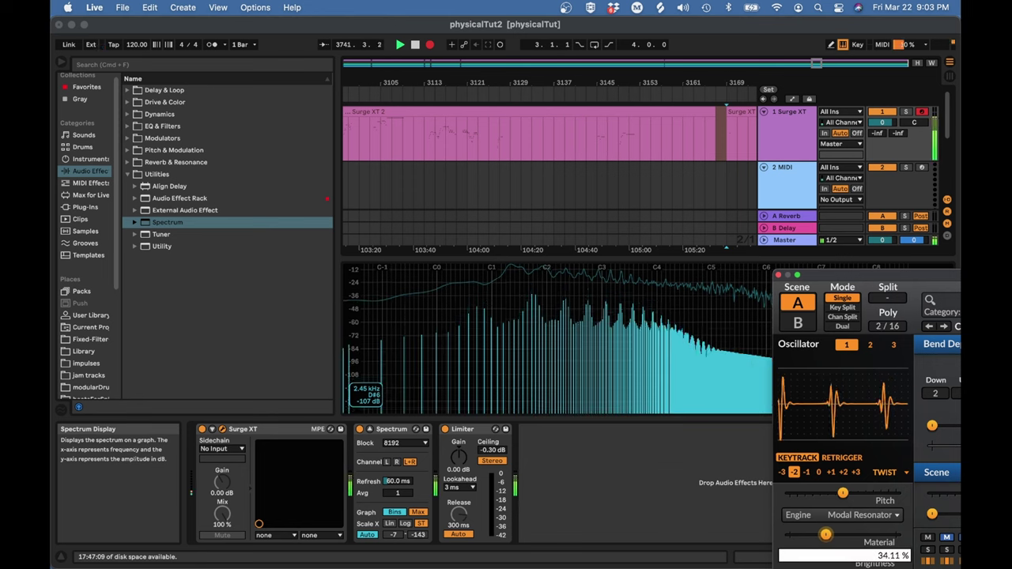
drag(824, 537, 890, 537)
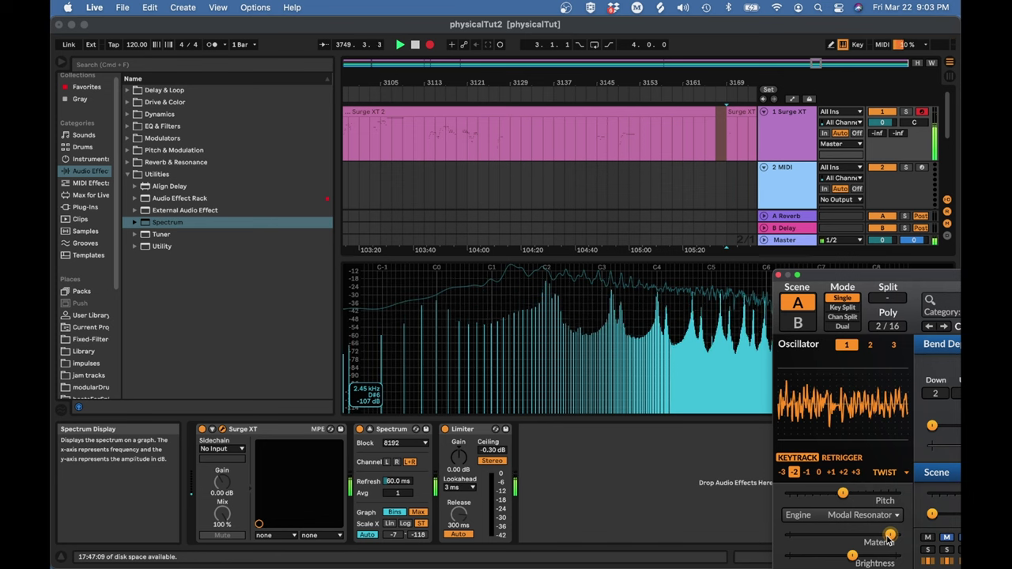
drag(889, 536, 847, 537)
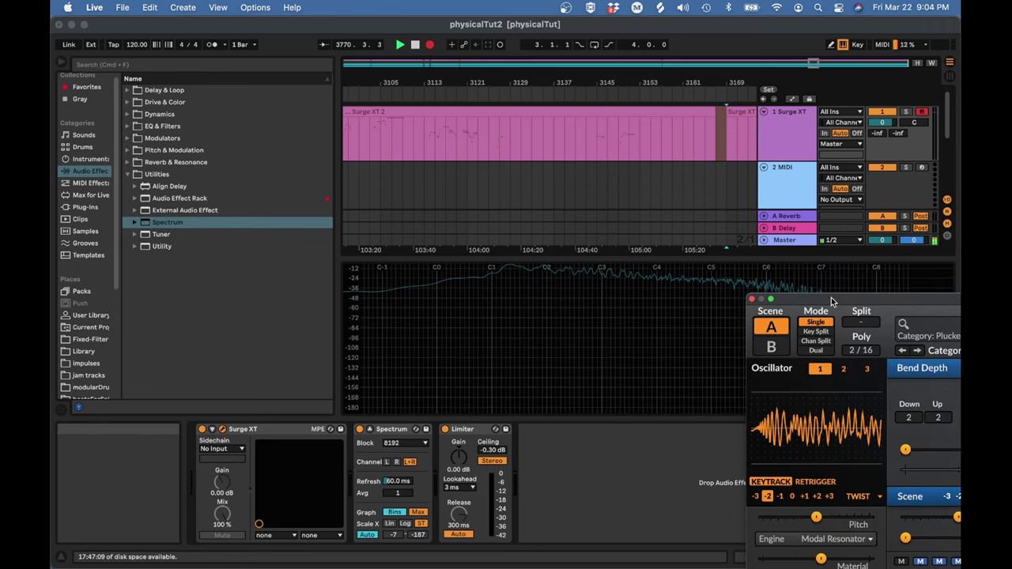
Nudge the synth window up and turn Material down from about 50% to 24%.
drag(831, 299, 833, 234)
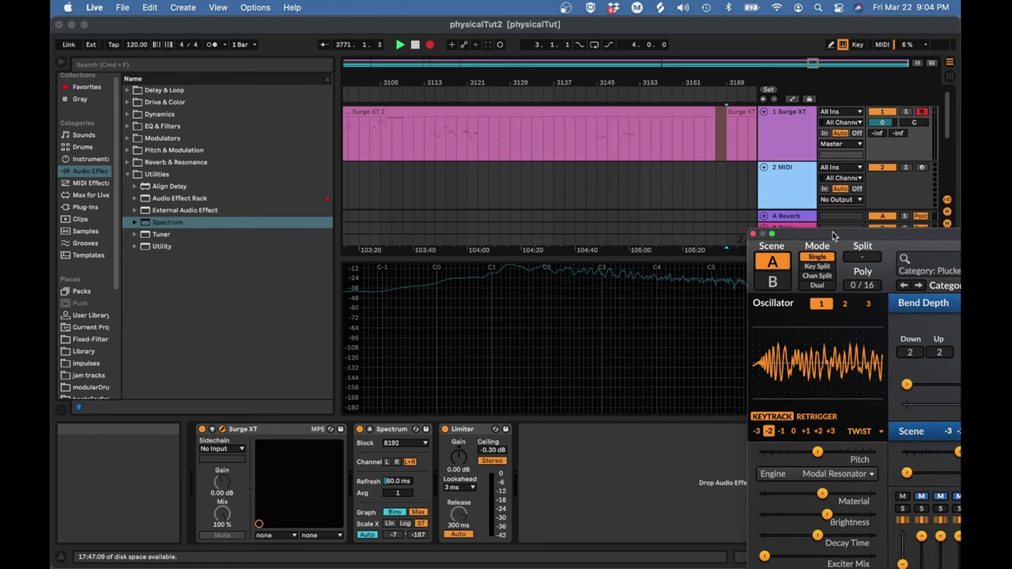
mouse_move(821, 495)
mouse_down()
mouse_move(744, 485)
mouse_move(822, 479)
mouse_move(772, 474)
mouse_move(815, 494)
mouse_up()
click(816, 494)
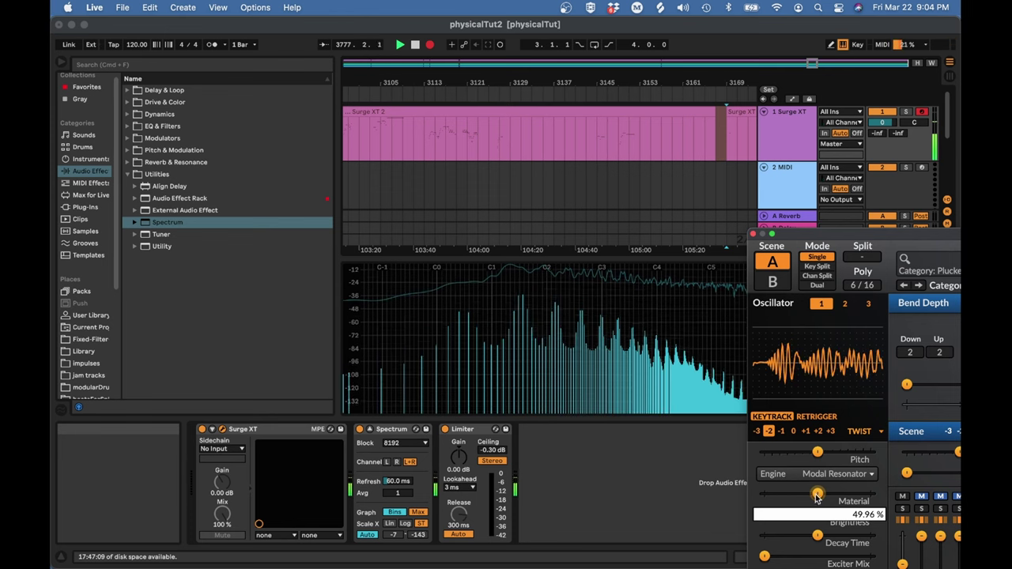
drag(817, 495, 771, 495)
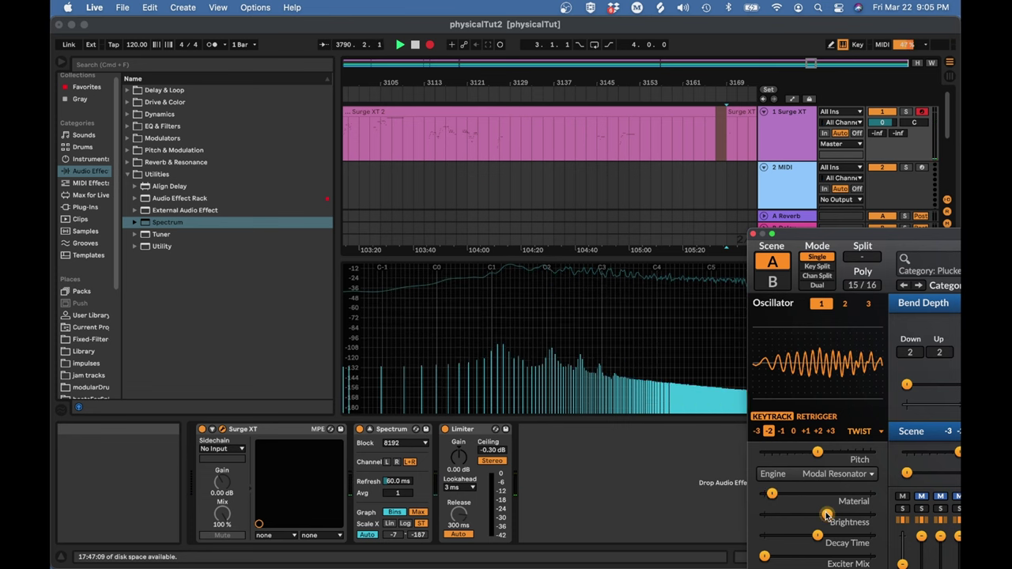
Sweep Brightness from about 79% down to about 10%, then leave it near maximum.
drag(826, 516, 870, 516)
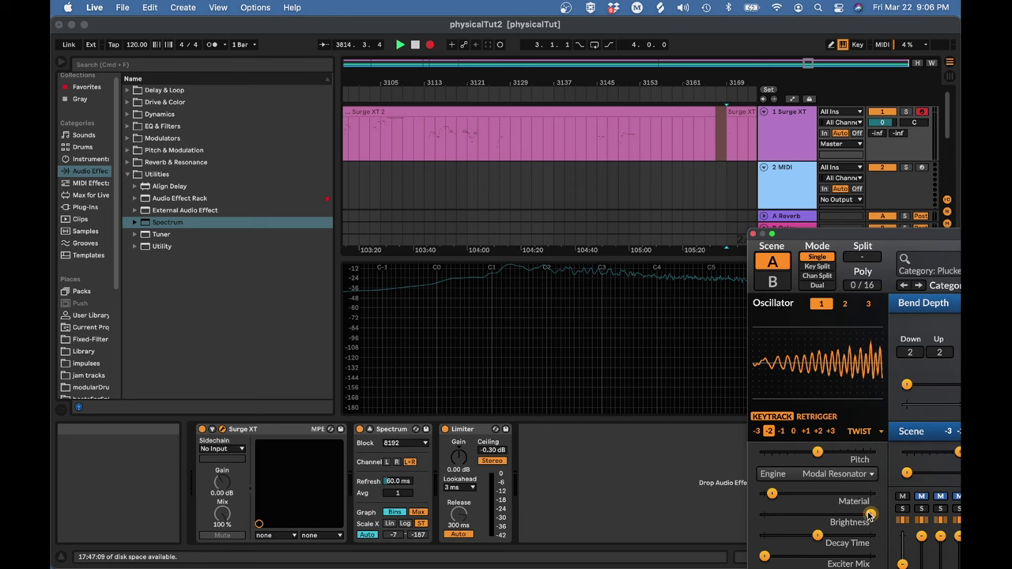
mouse_move(870, 515)
mouse_down()
mouse_move(775, 515)
mouse_move(869, 515)
mouse_up()
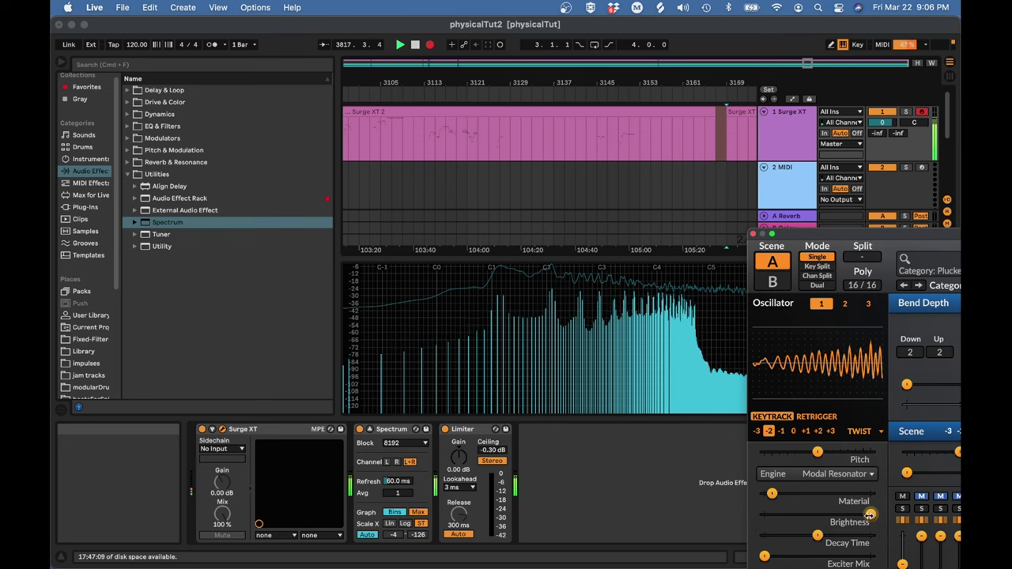
Raise Material in stages from about 7% through 12%, 29% and 59% up to 100%.
click(771, 493)
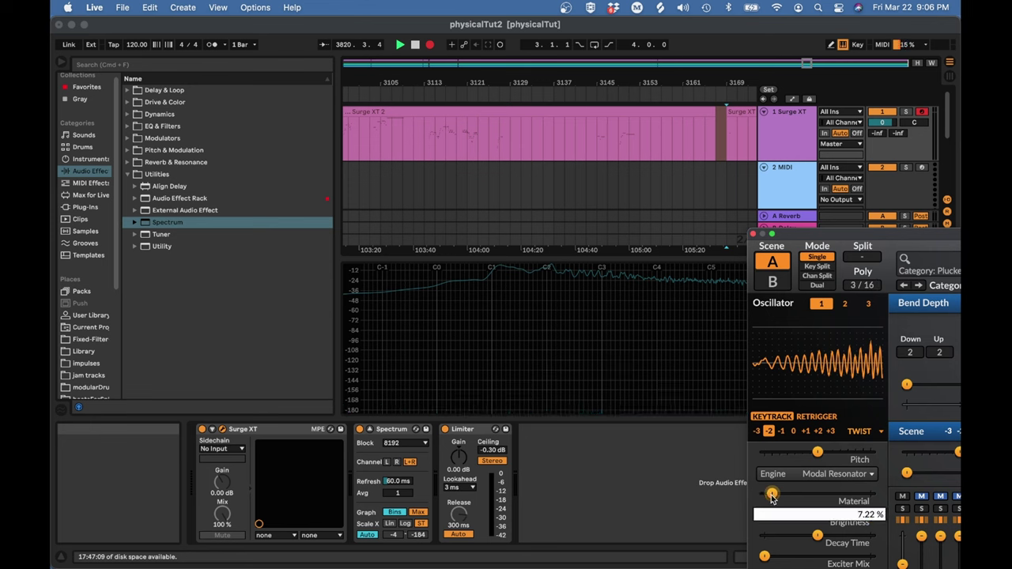
drag(771, 496, 791, 496)
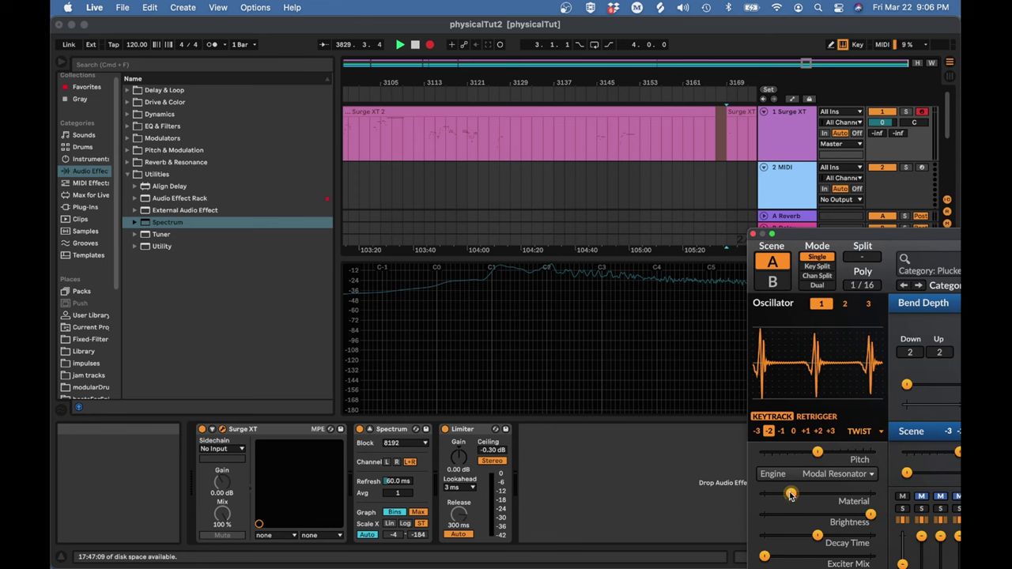
drag(790, 495, 822, 497)
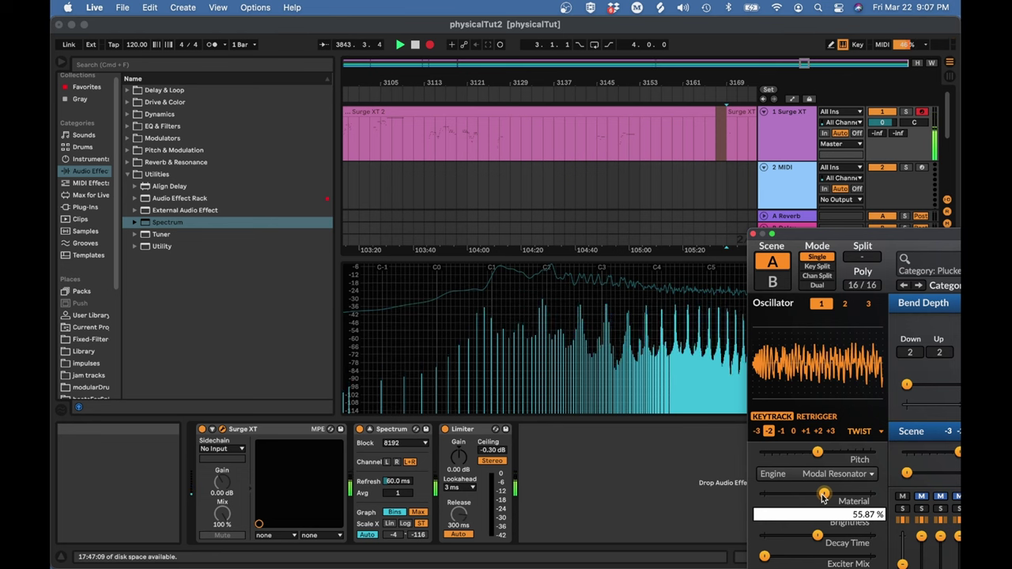
drag(824, 496, 870, 495)
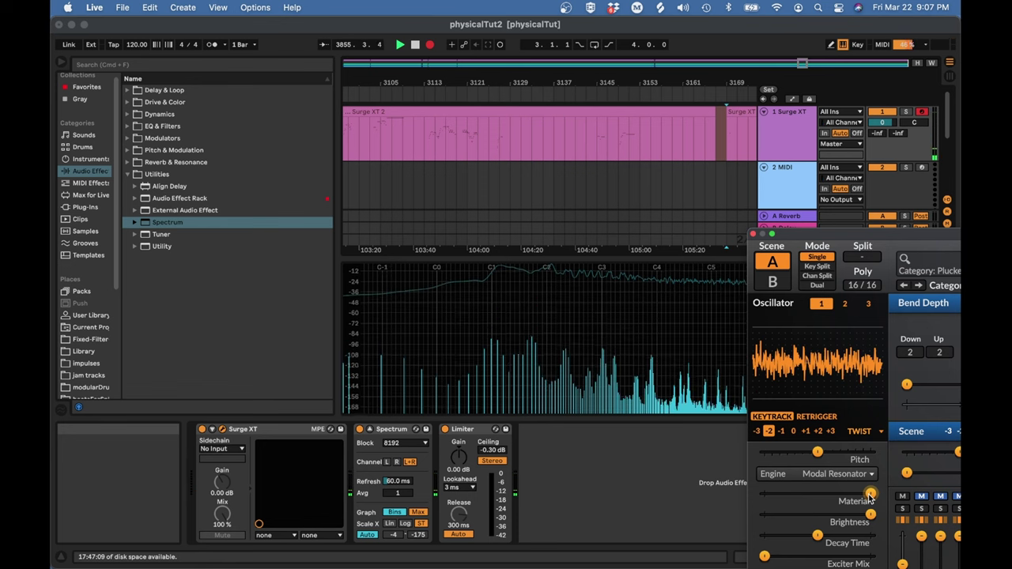
Bring the full Surge XT editor forward and push Decay Time up to 100%.
drag(819, 234, 160, 23)
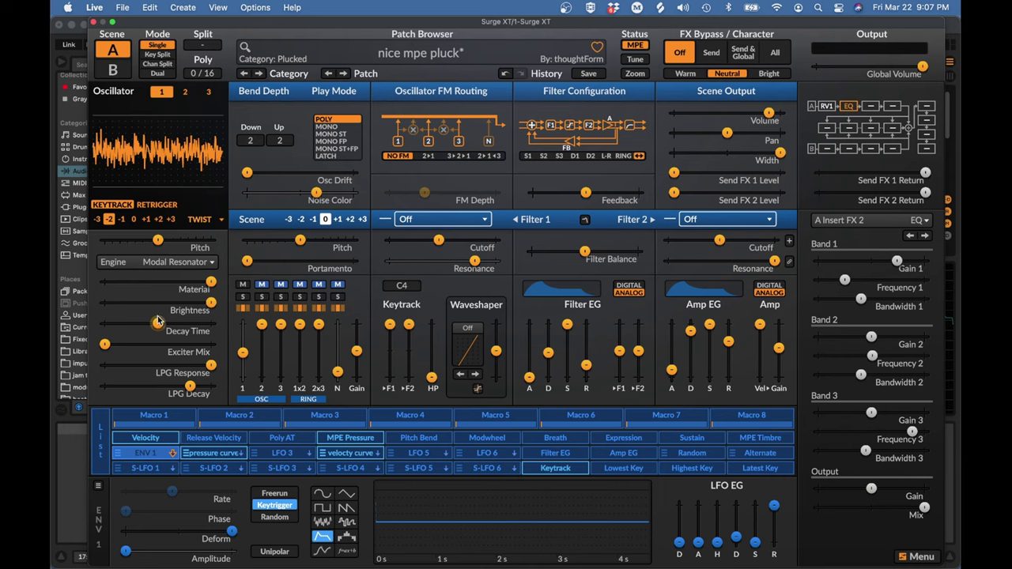
drag(157, 324, 205, 324)
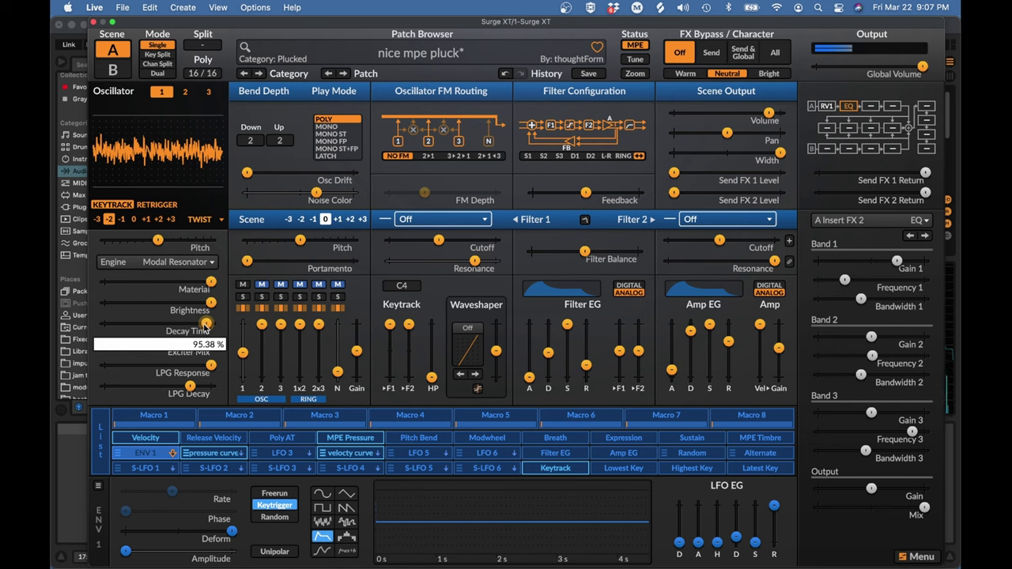
drag(204, 325, 210, 326)
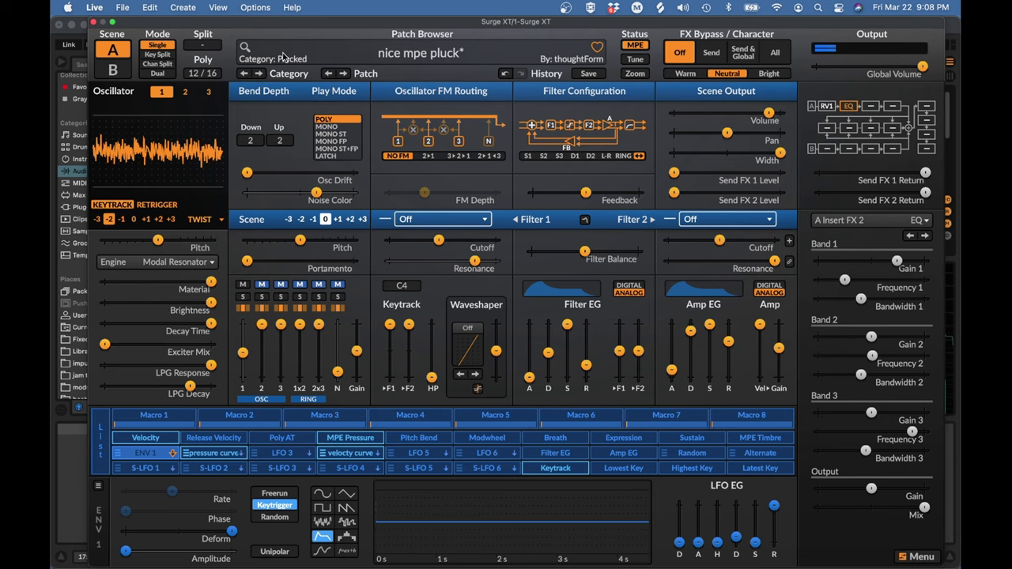
Move the synth aside to watch the spectrum and bring Decay Time back to about 55%.
drag(254, 26, 937, 89)
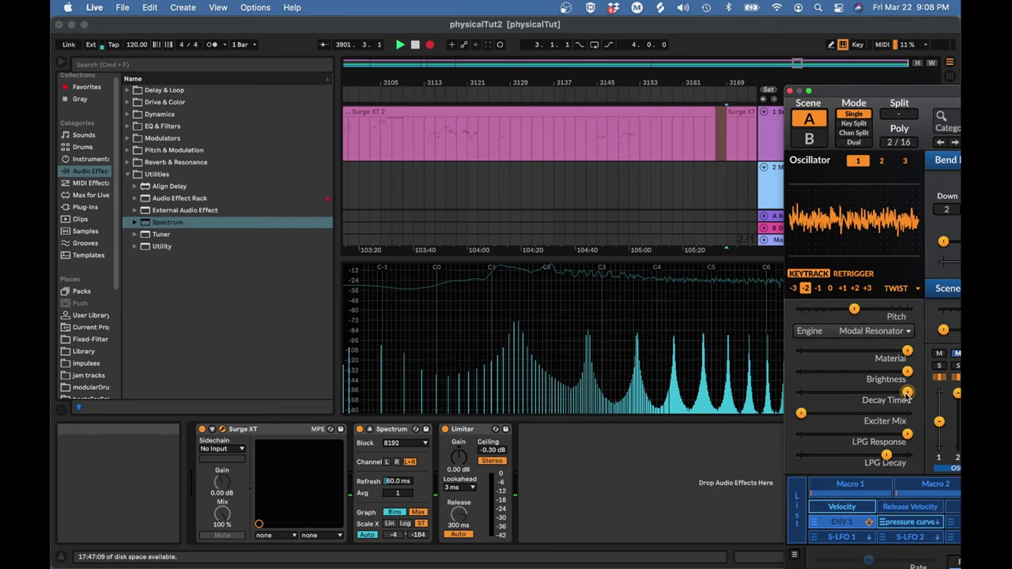
mouse_move(907, 397)
mouse_move(906, 394)
mouse_down()
mouse_move(693, 389)
mouse_move(921, 384)
mouse_up()
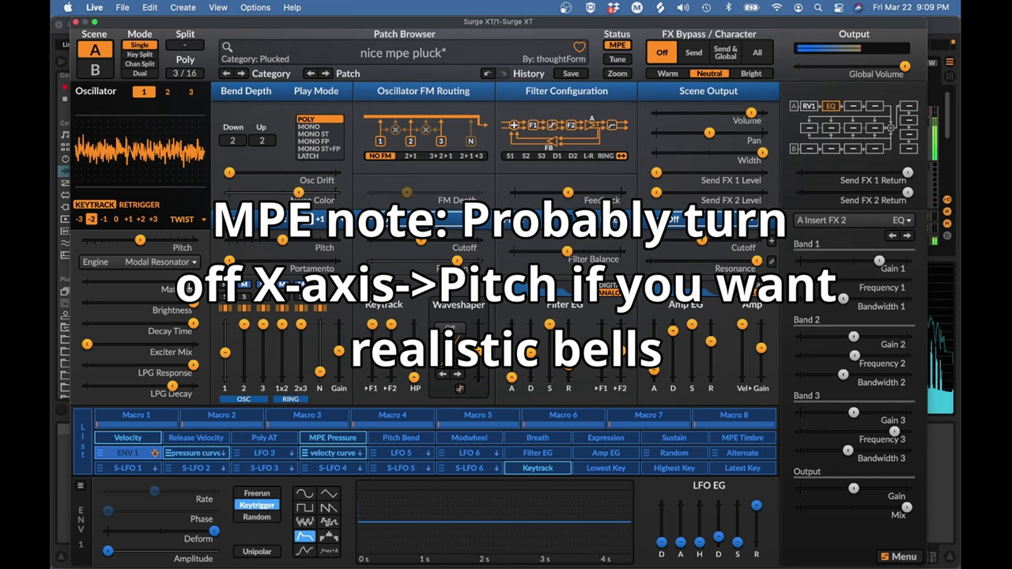
Ease the Modal Resonator's Material back to about 70% and lower Brightness to about 67%.
drag(190, 284, 177, 302)
mouse_move(190, 289)
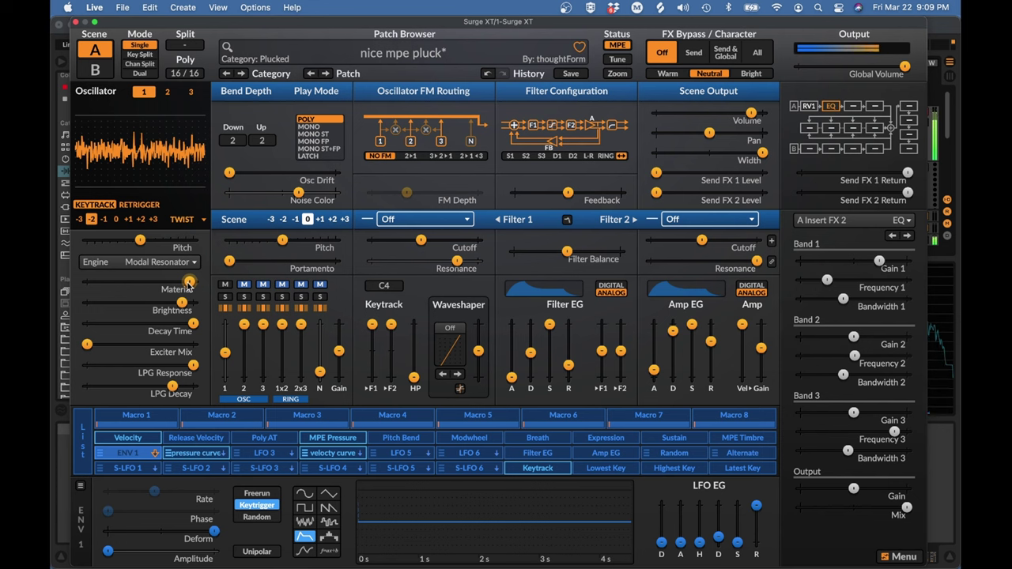
drag(189, 286, 167, 284)
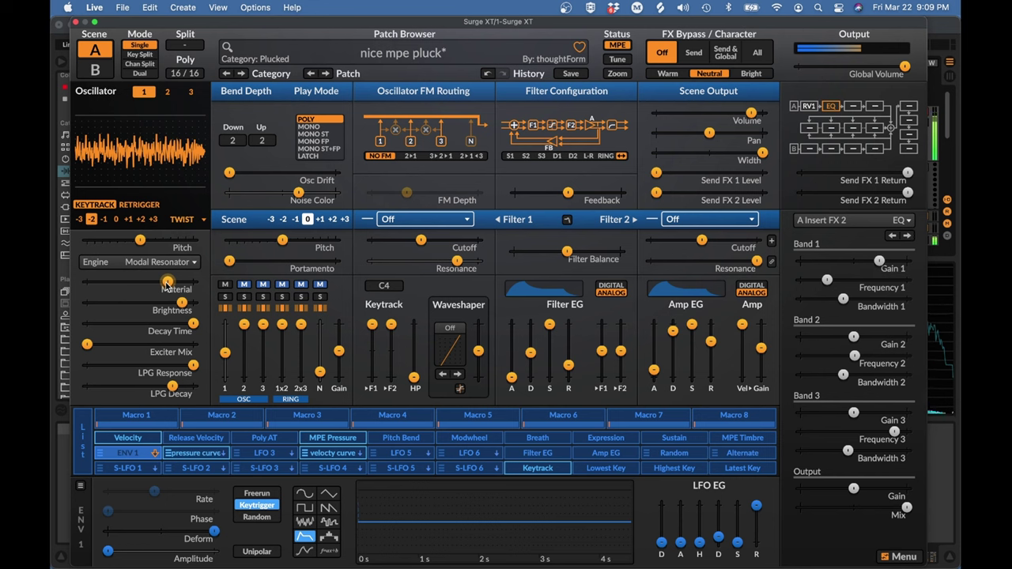
drag(168, 283, 152, 287)
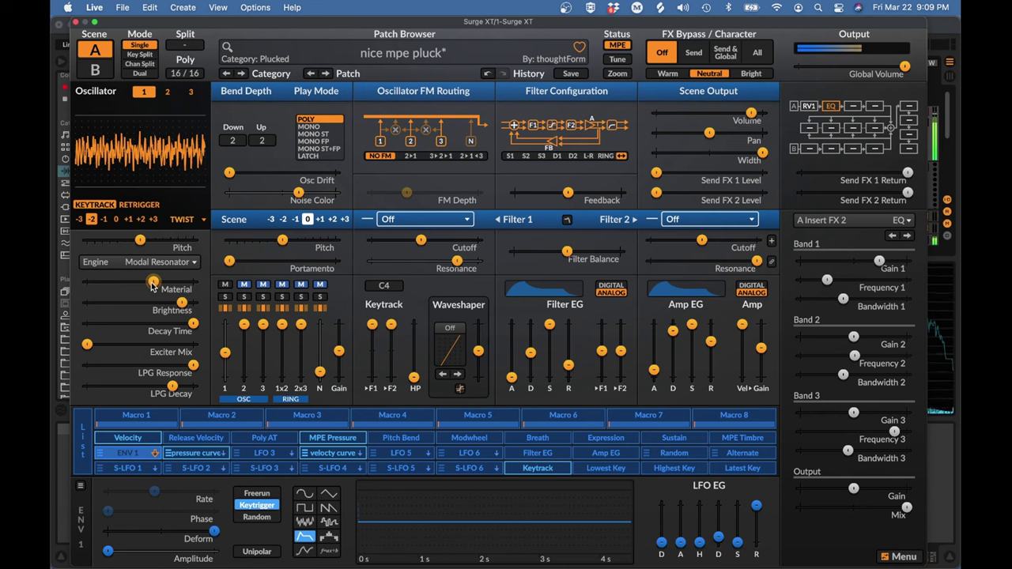
drag(152, 284, 164, 305)
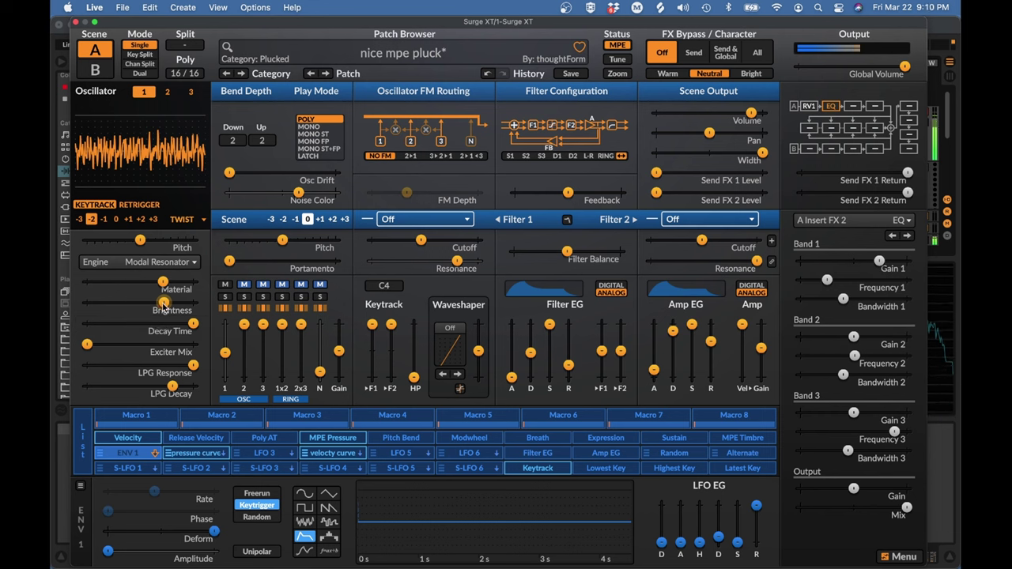
drag(164, 305, 147, 305)
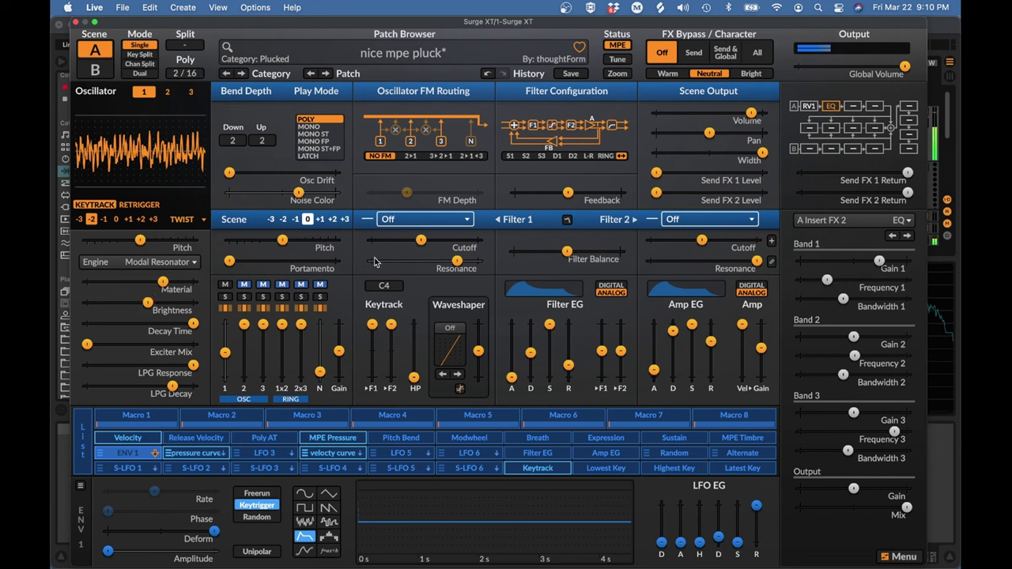
Lengthen the Amp EG Release to 5.334 s, trim Material slightly, and raise Brightness to about 92.5%.
drag(711, 341, 711, 335)
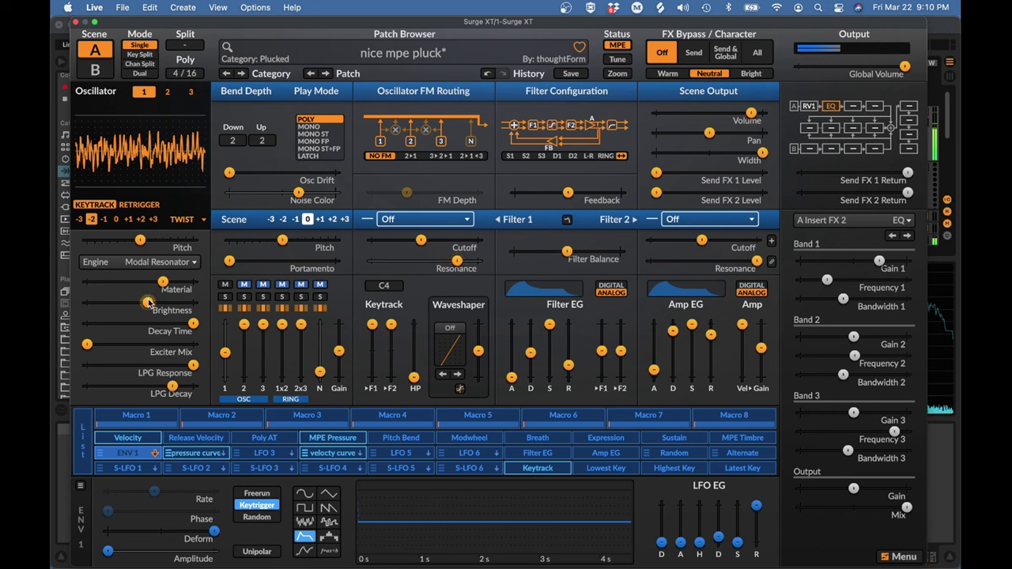
drag(148, 303, 188, 284)
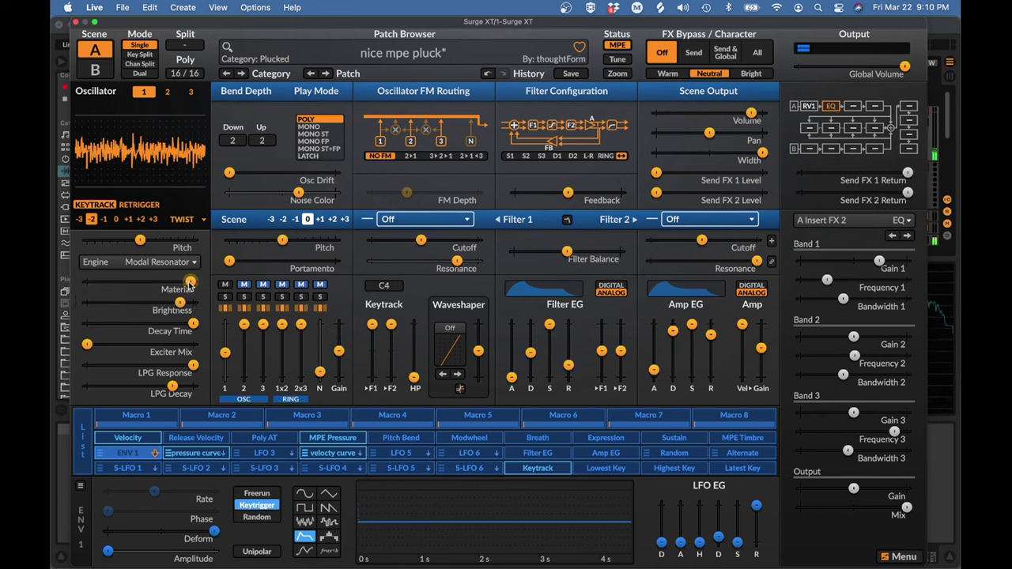
drag(190, 283, 180, 283)
drag(180, 302, 168, 284)
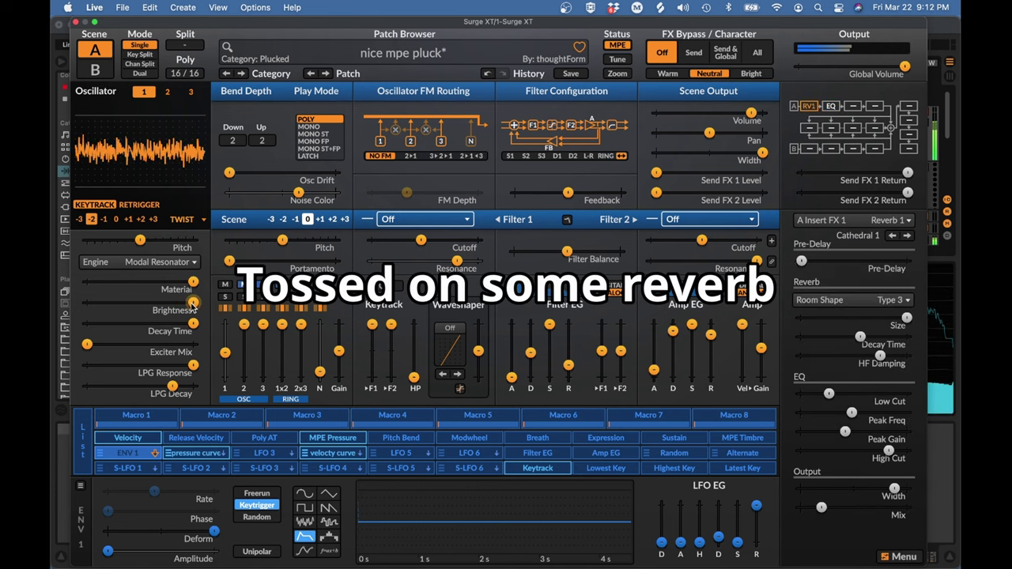
mouse_move(192, 307)
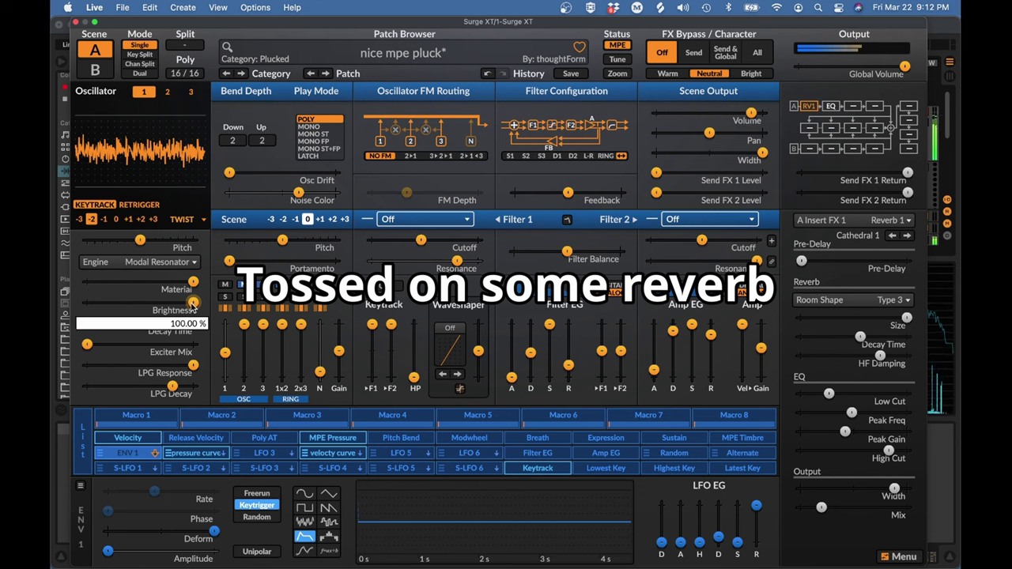